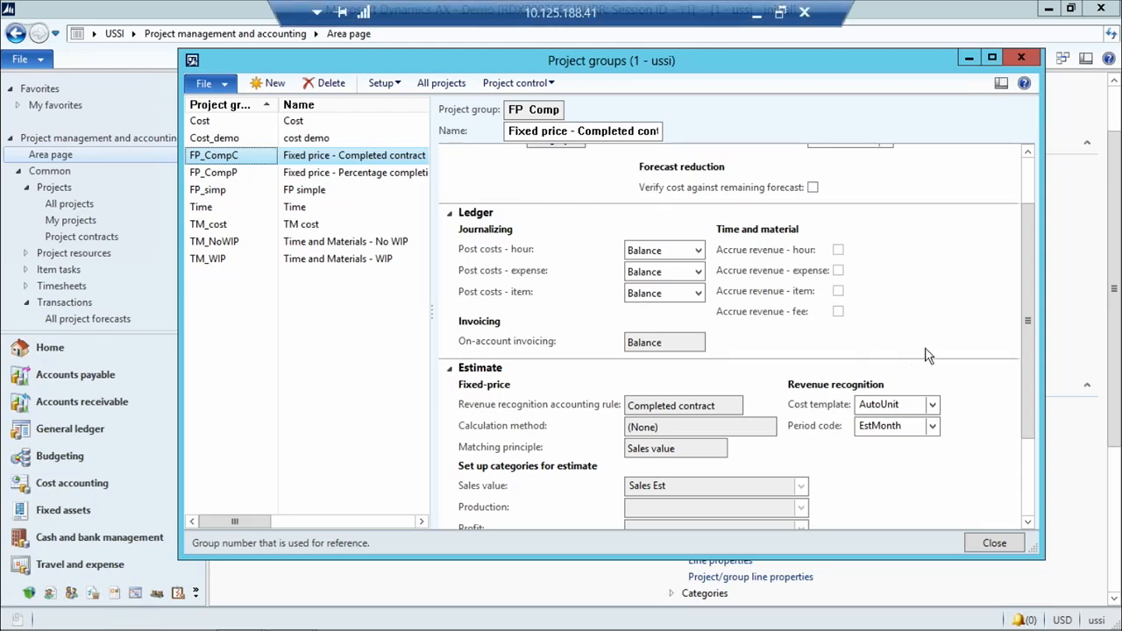
- Review the FP_CompC project group's estimate settings and the details of its Sales Est category, closing the category details when done
drag(1032, 386, 1035, 436)
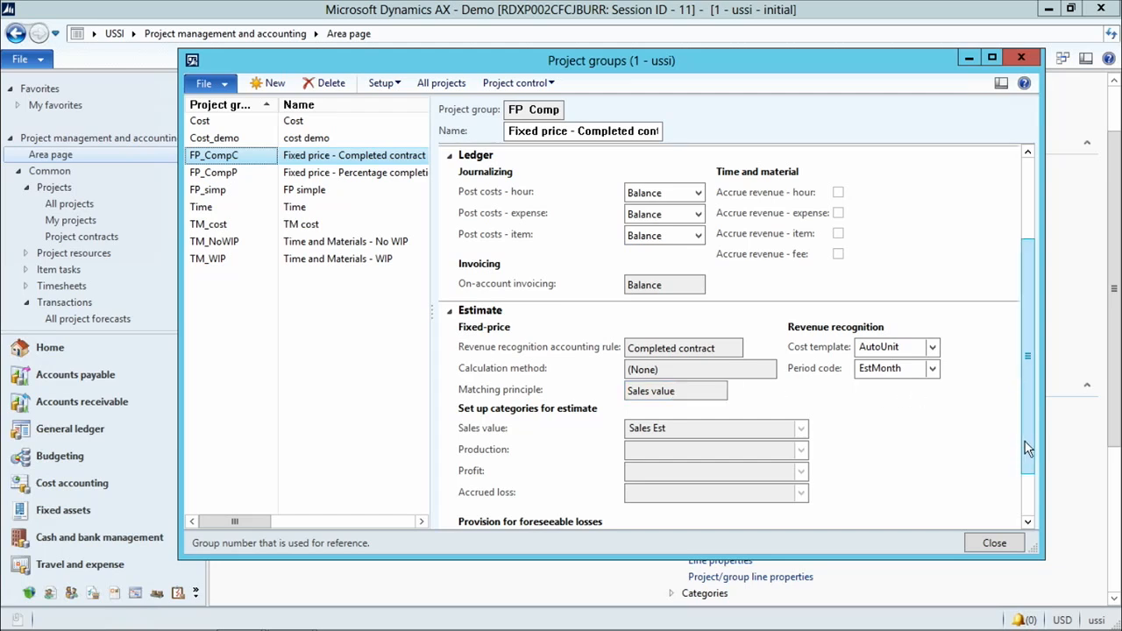
drag(1023, 450, 1030, 464)
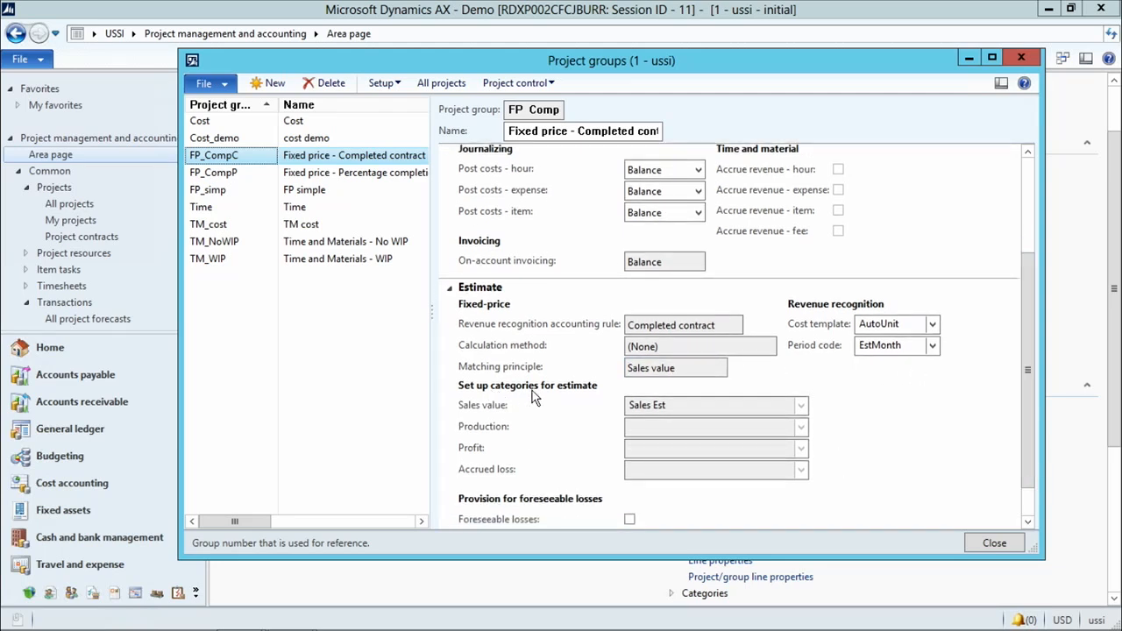
click(642, 366)
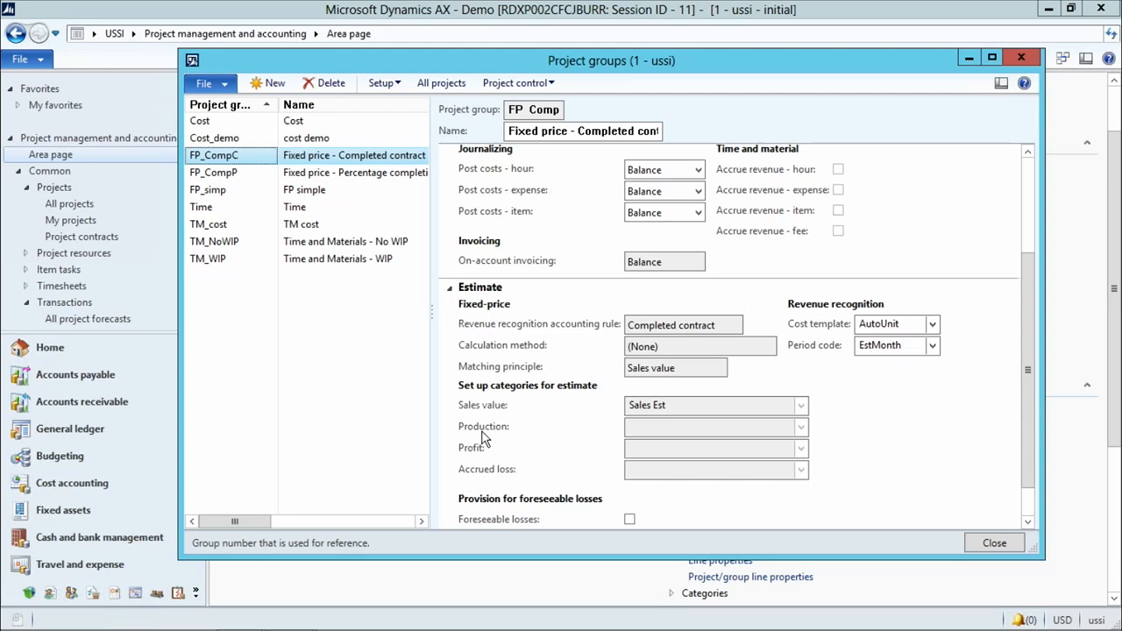
click(635, 408)
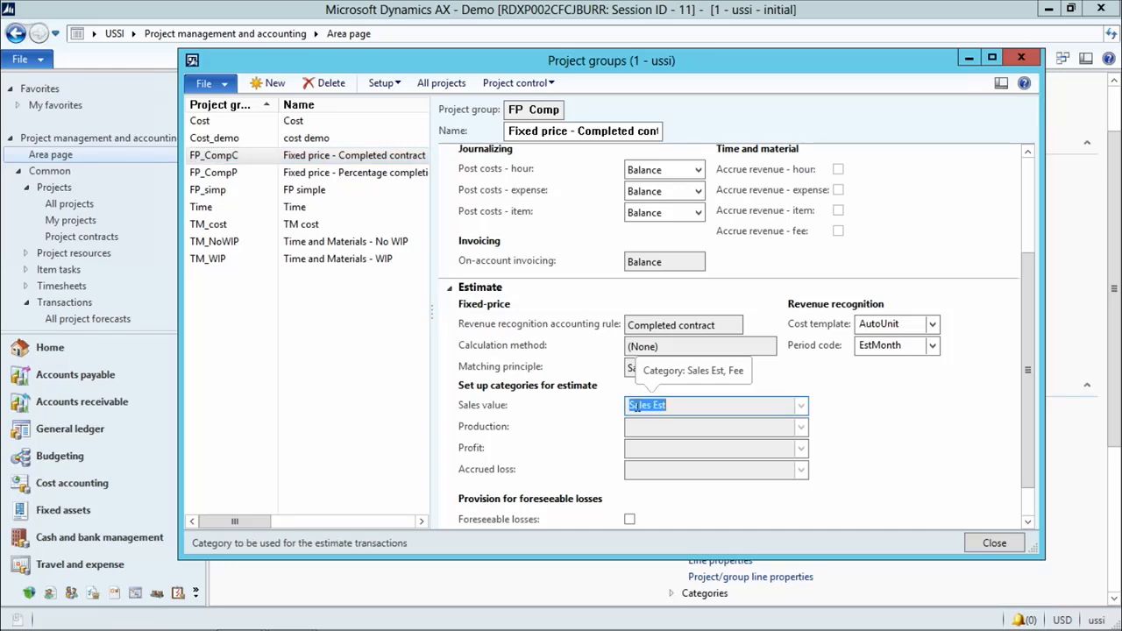
right_click(637, 410)
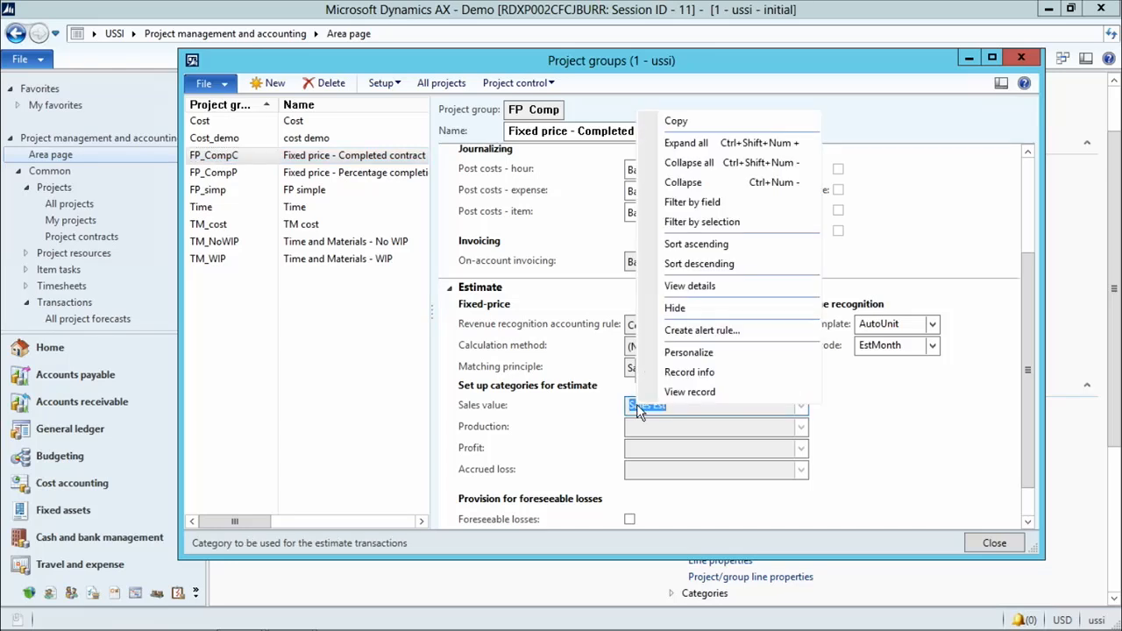
click(685, 282)
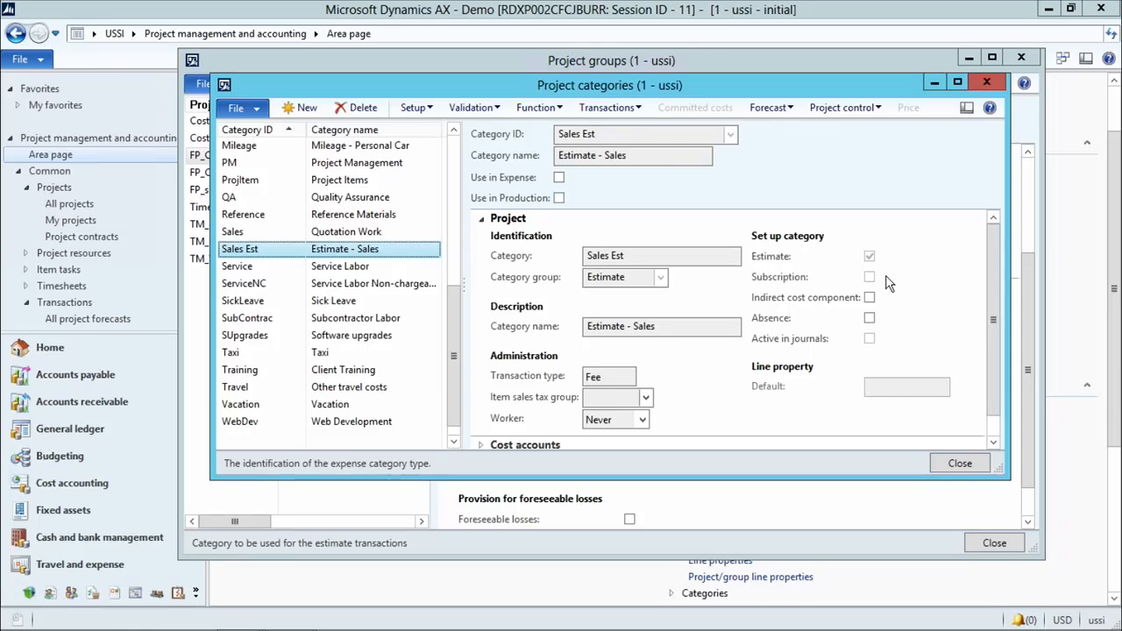
click(960, 465)
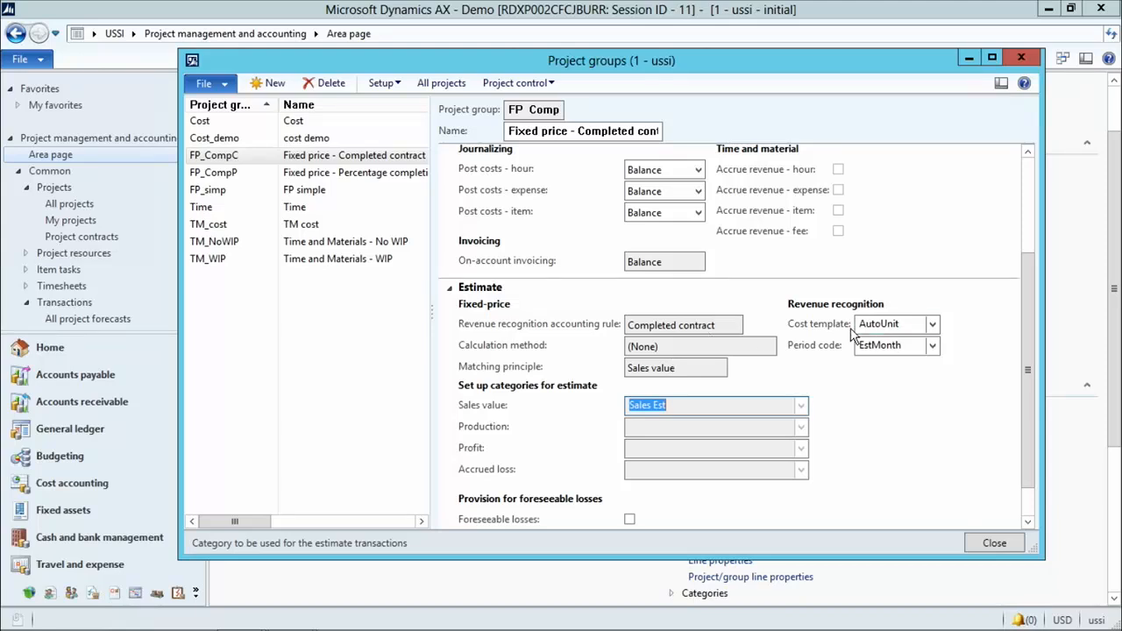
- Set the FP_CompC project group's cost template to AutoAmnt and open that template's details
click(933, 324)
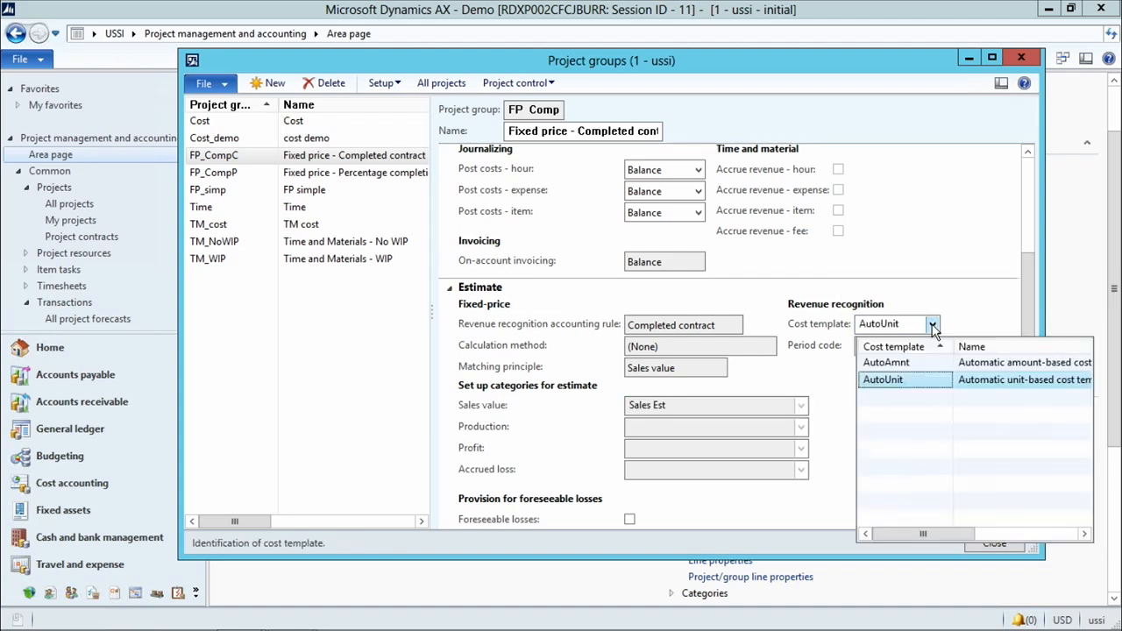
click(905, 362)
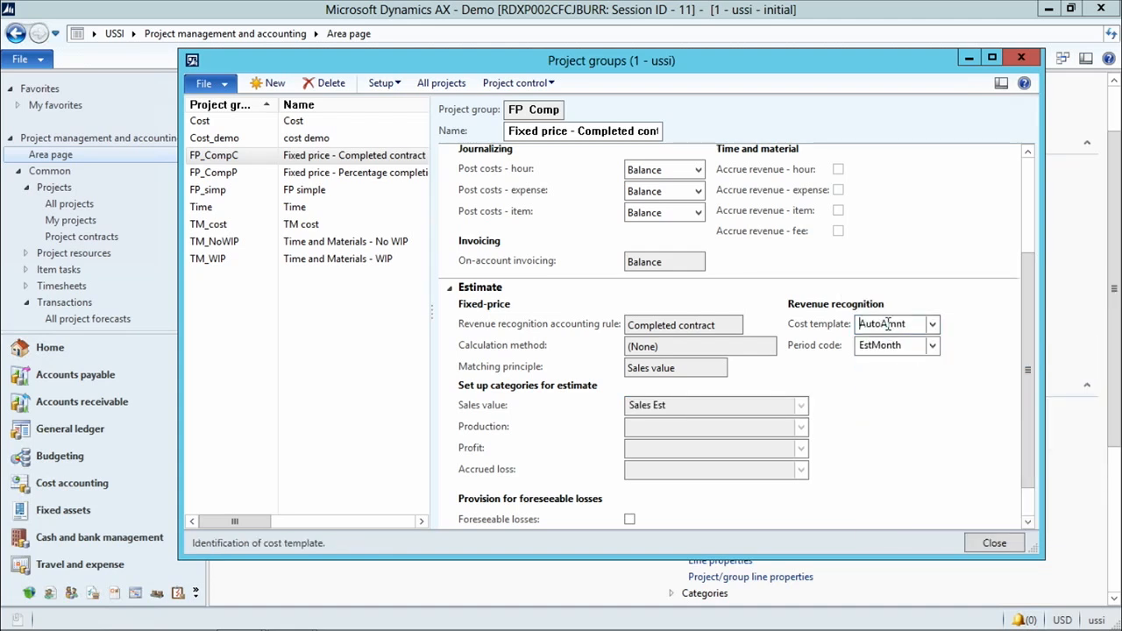
right_click(887, 324)
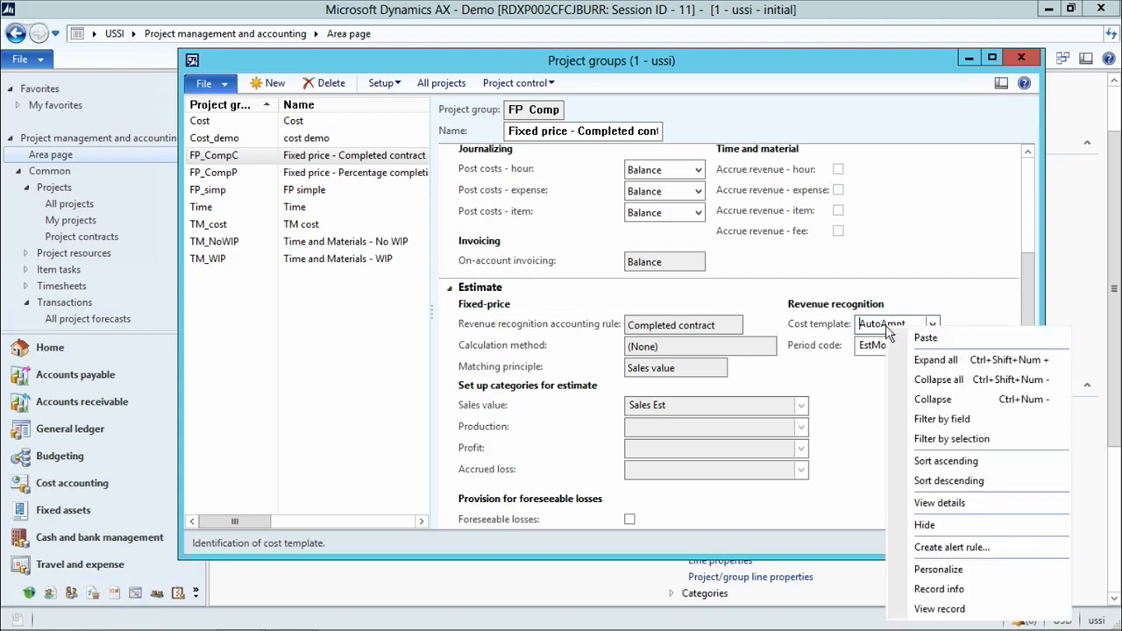
click(951, 499)
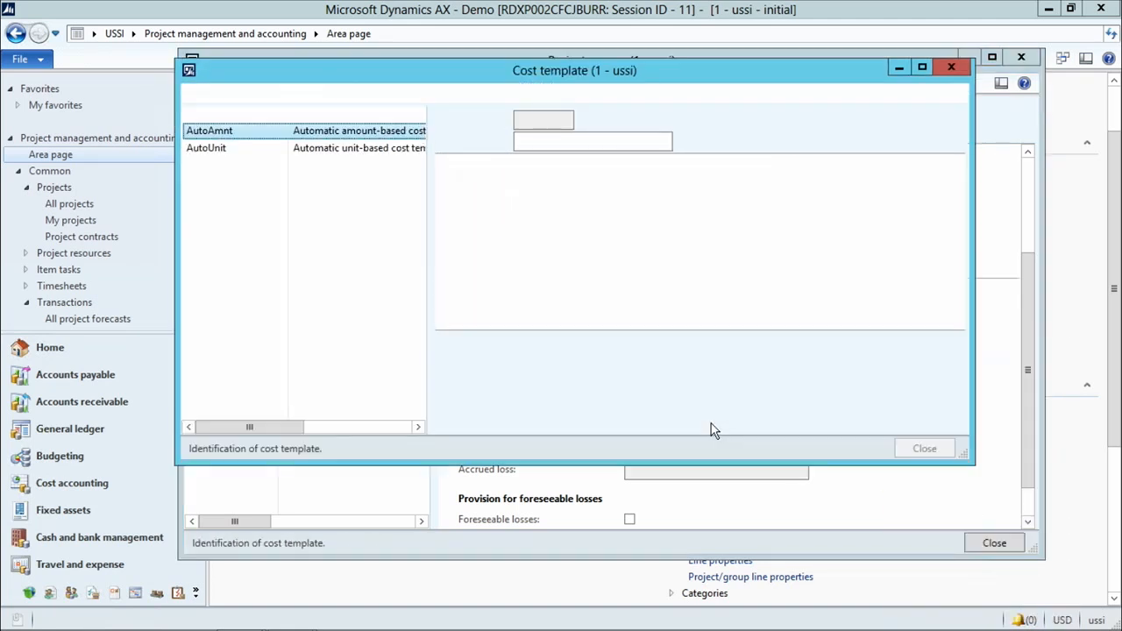
drag(454, 68, 416, 63)
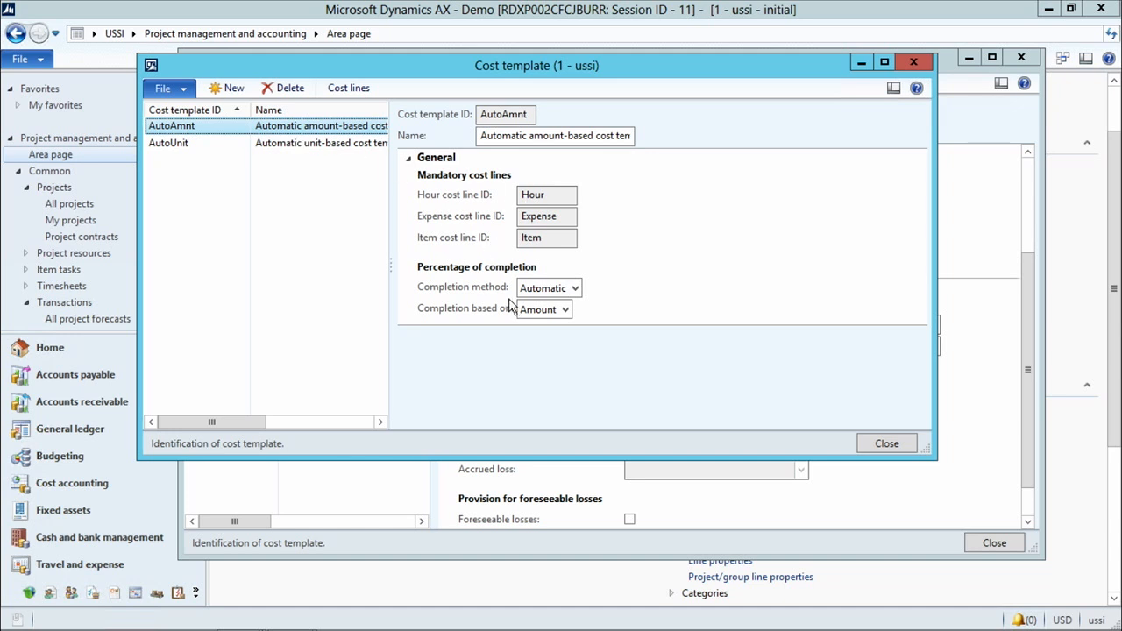
- Check the available completion method and completion basis options of the AutoAmnt cost template
click(575, 289)
click(580, 296)
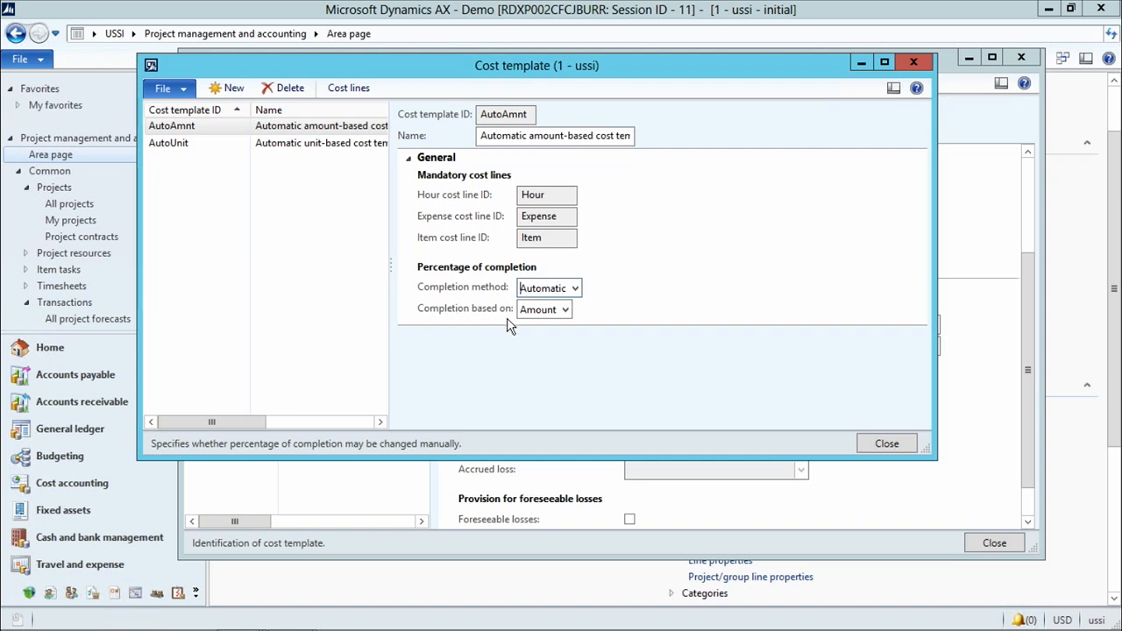
click(565, 311)
click(565, 313)
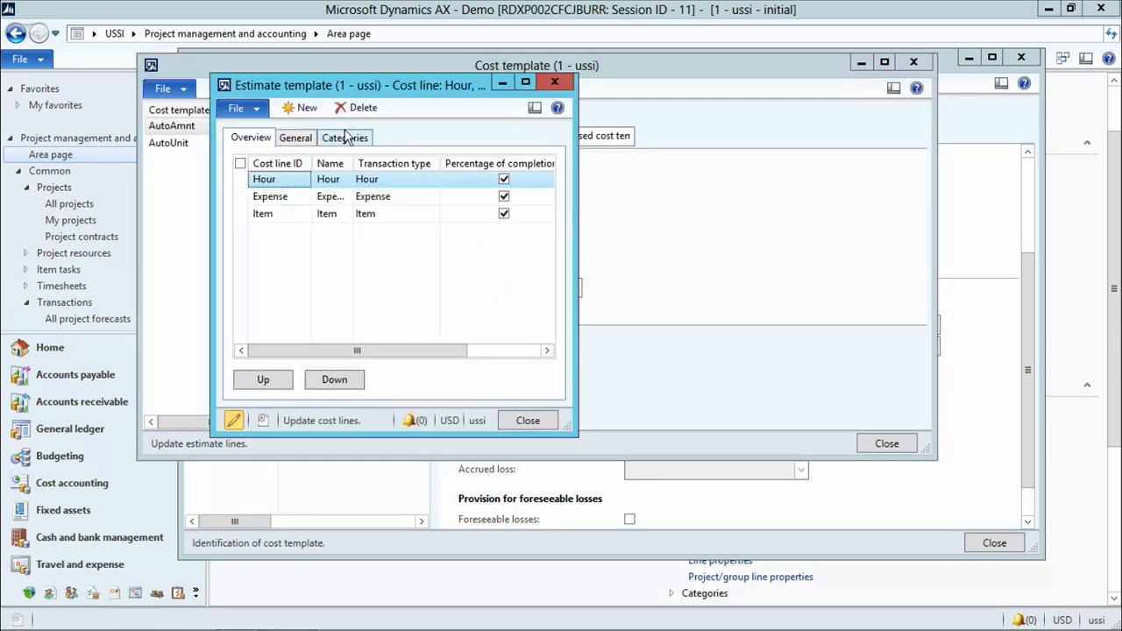
- Open the AutoAmnt template's cost lines and exclude the Item line from the percentage of completion
drag(573, 437, 793, 509)
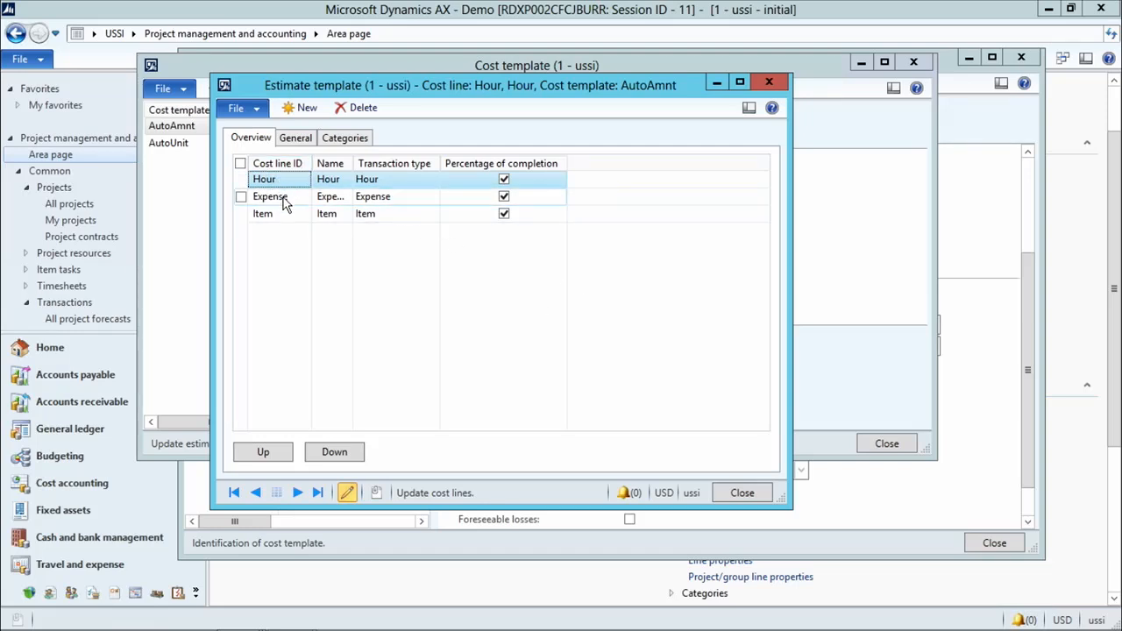
click(504, 214)
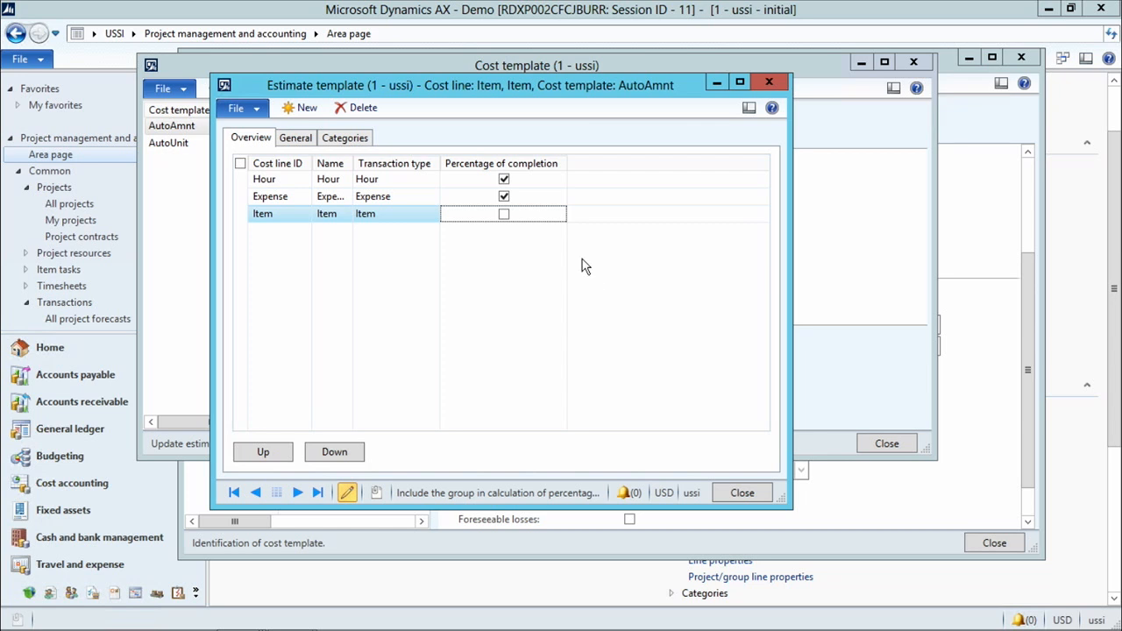
- Review the cost to complete method options for the Hour cost line, keeping Total budget - actual selected
click(277, 180)
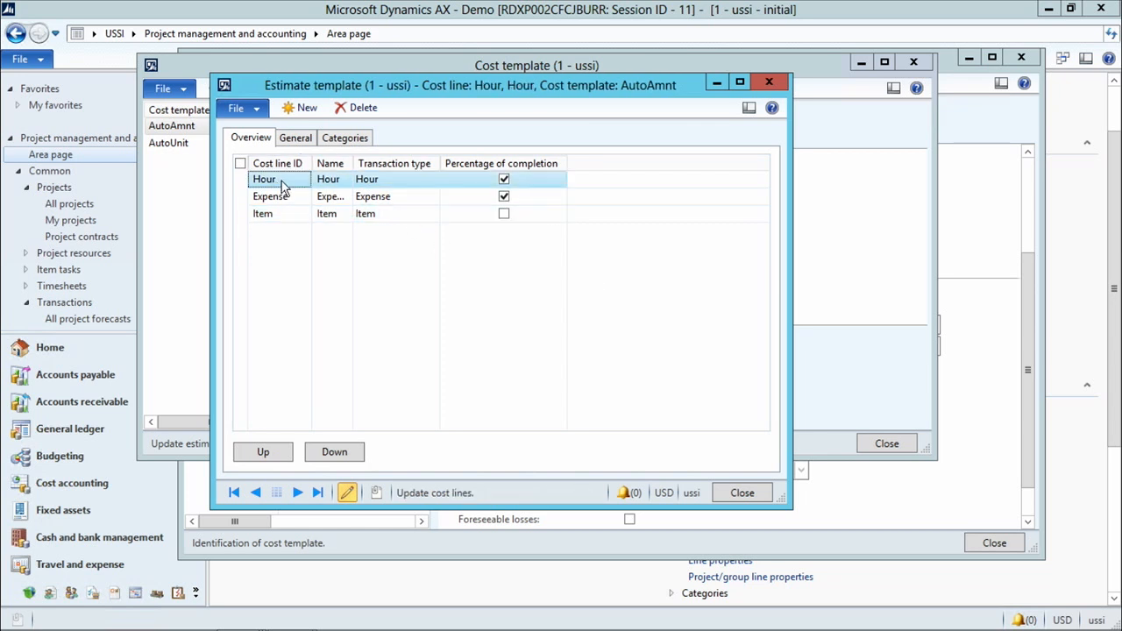
click(298, 140)
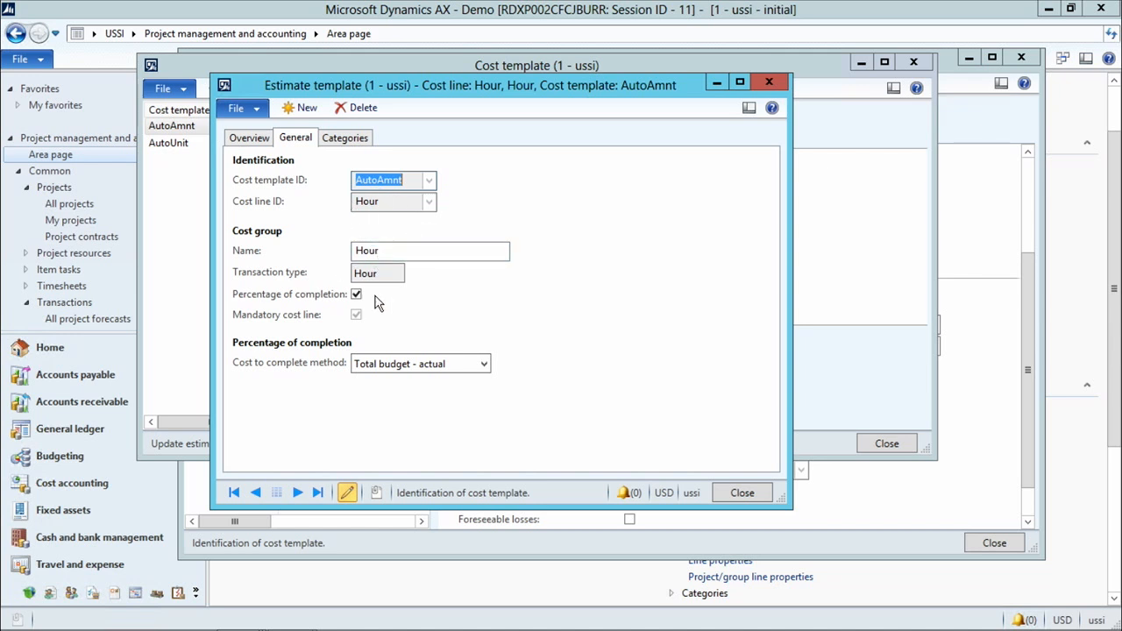
click(484, 364)
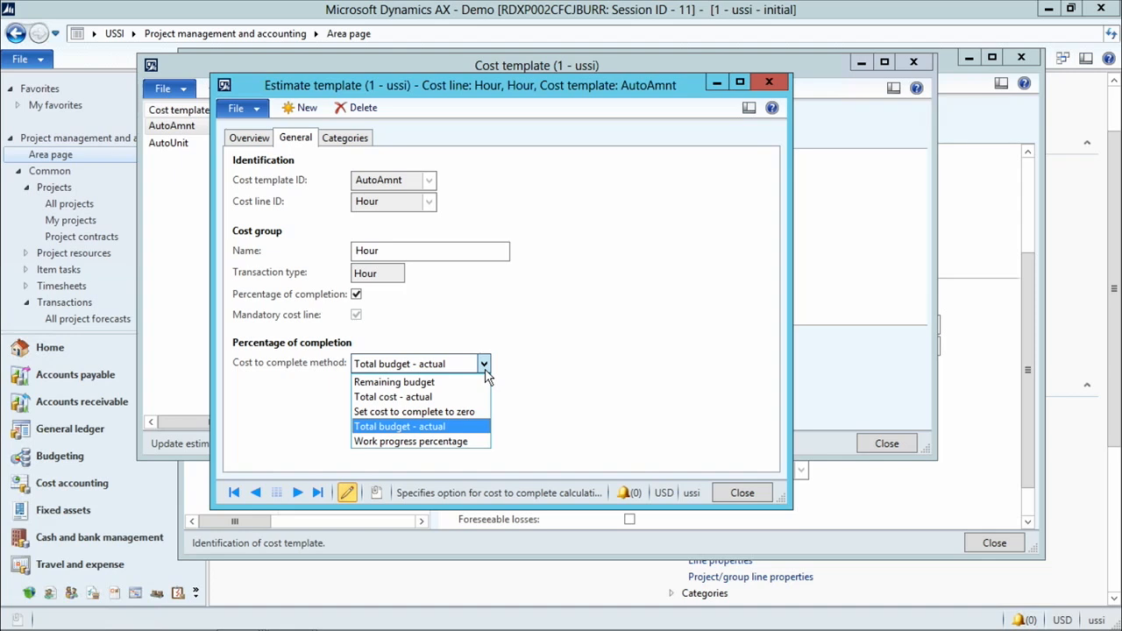
click(431, 427)
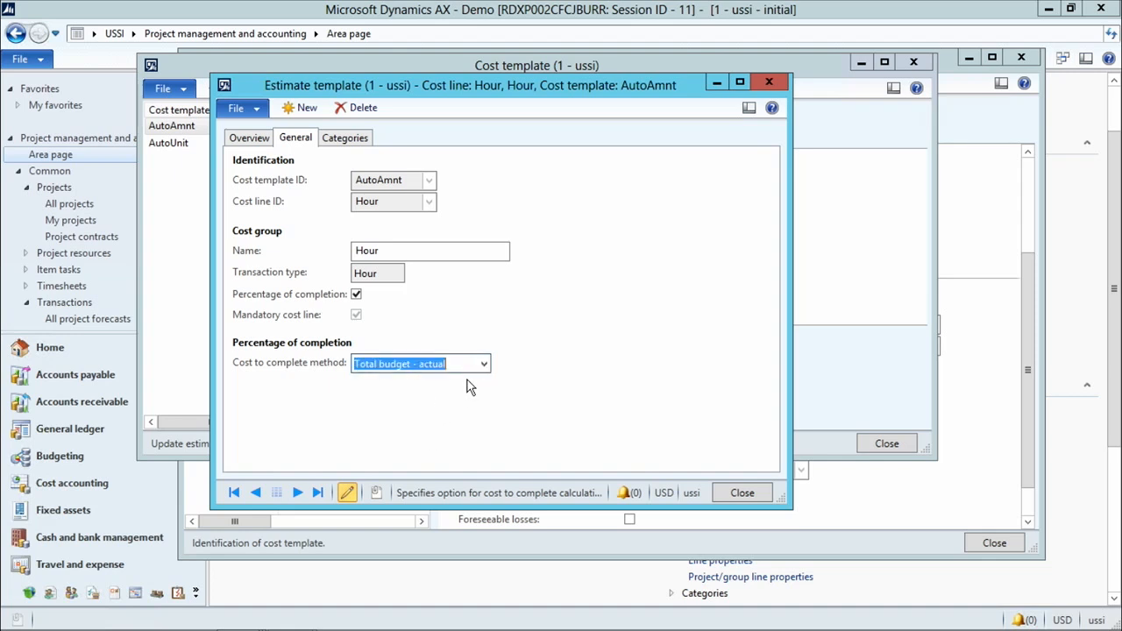
click(484, 365)
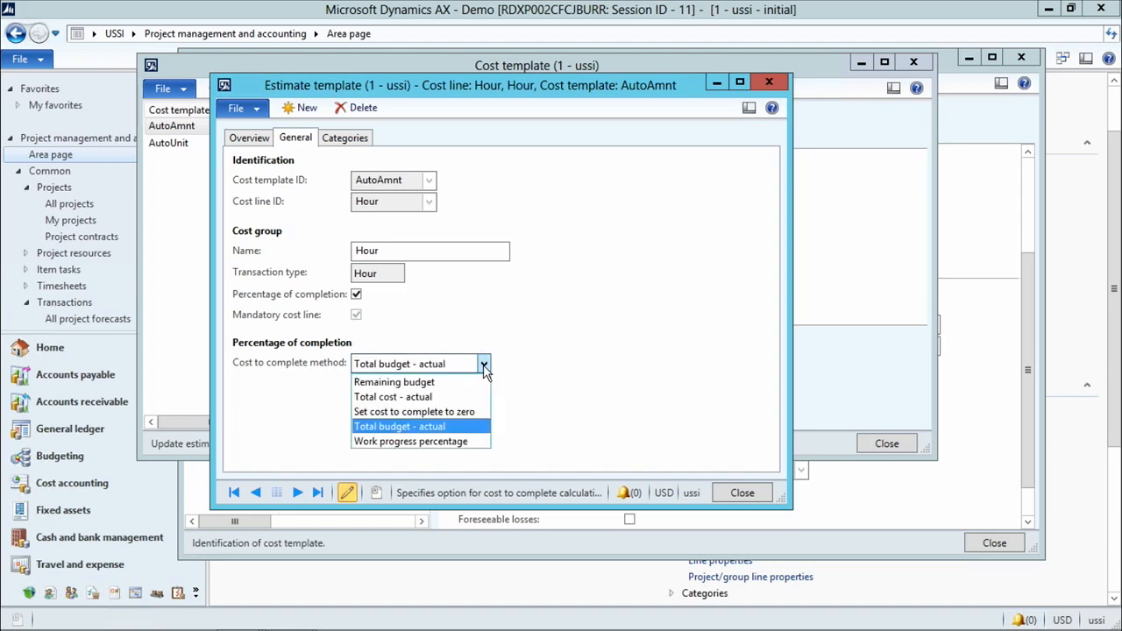
click(414, 429)
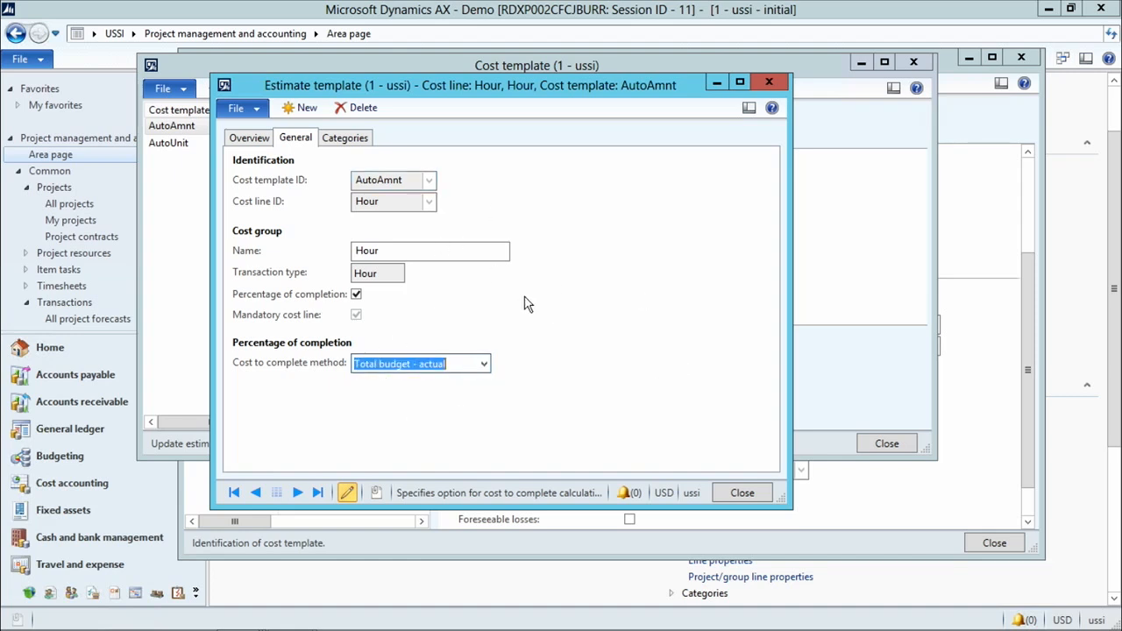
- Examine the categories assigned to the Hour cost line, and return to the project group by closing the cost lines and cost template
click(255, 142)
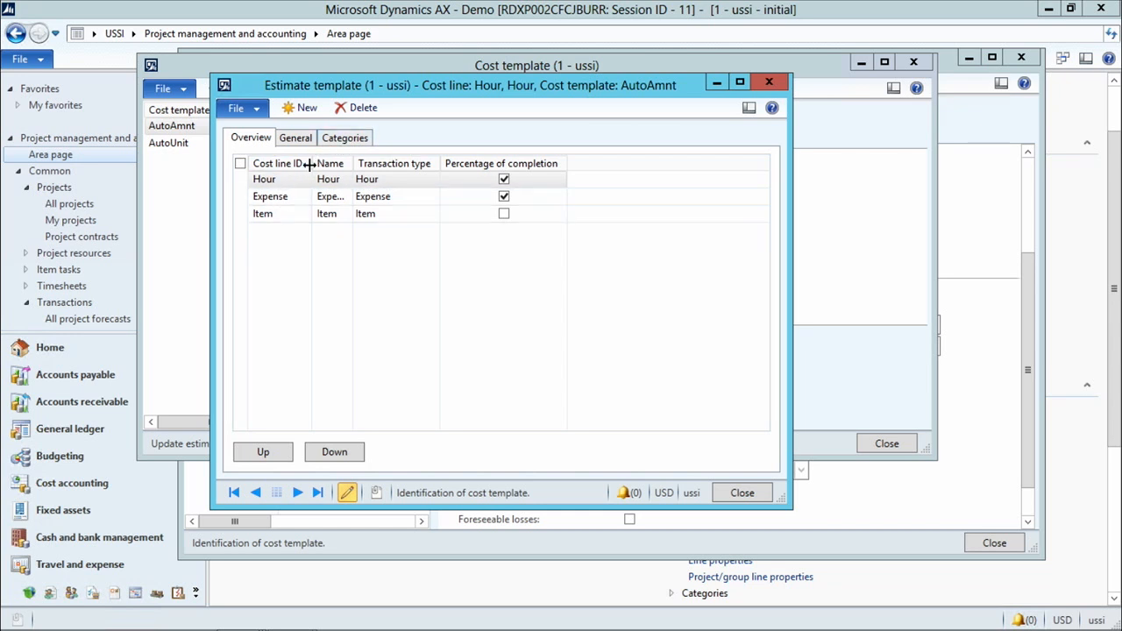
click(349, 140)
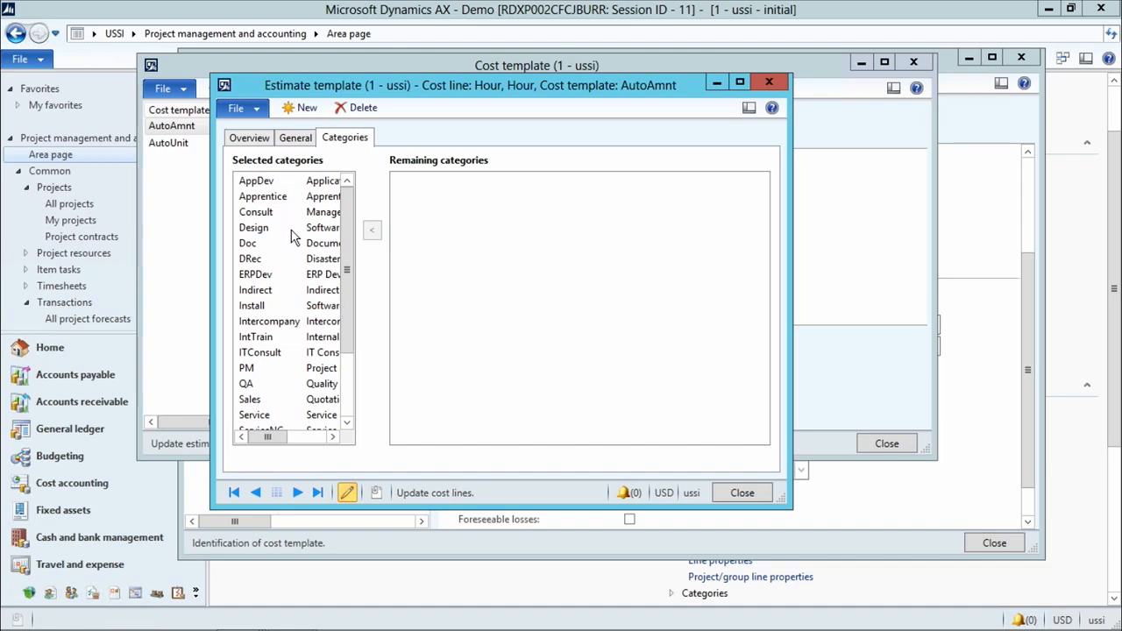
drag(347, 346, 344, 251)
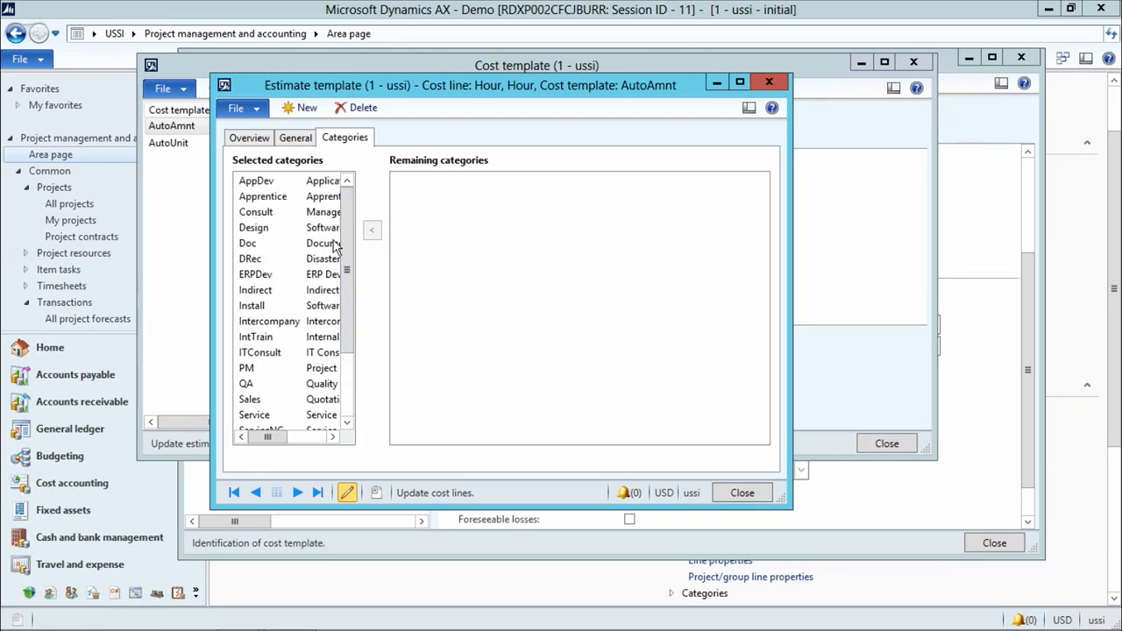
click(244, 138)
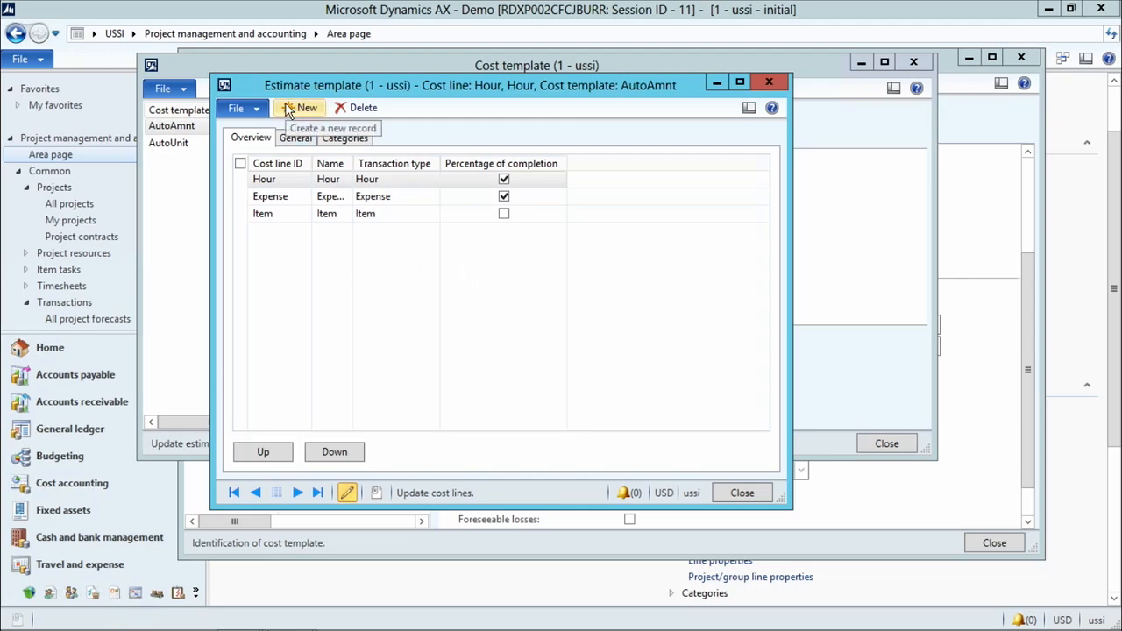
click(349, 140)
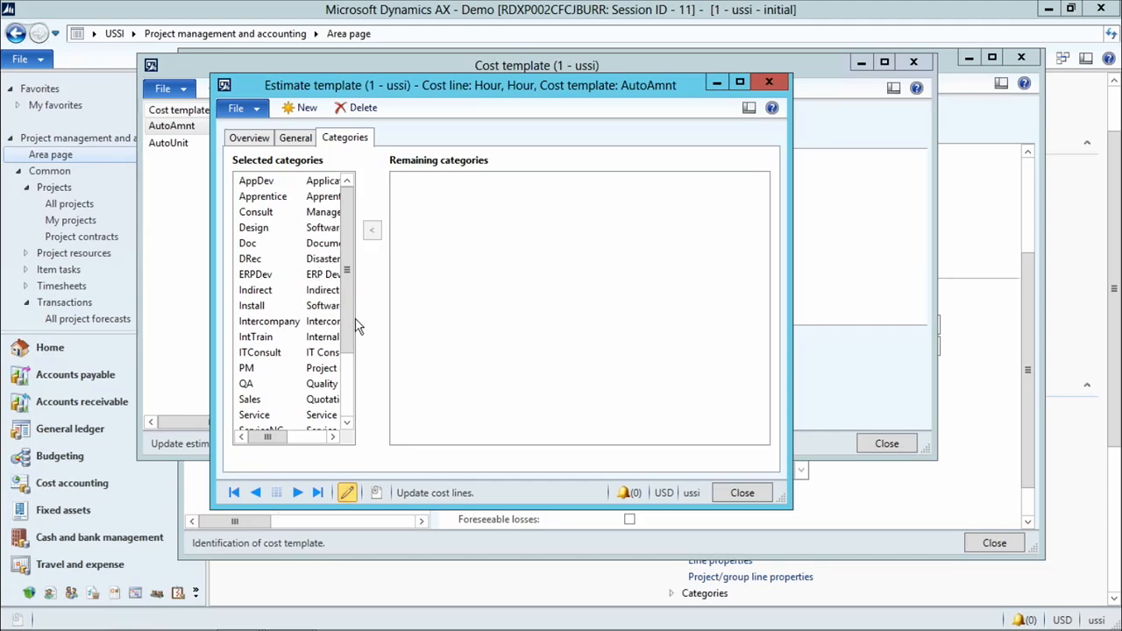
drag(351, 330, 350, 395)
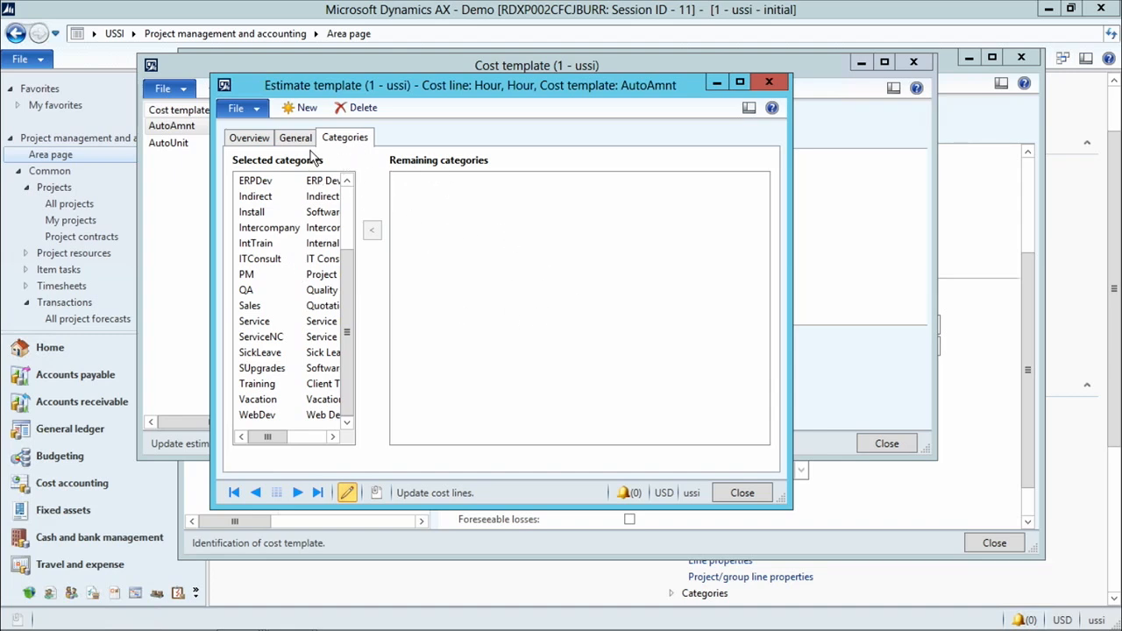
click(257, 140)
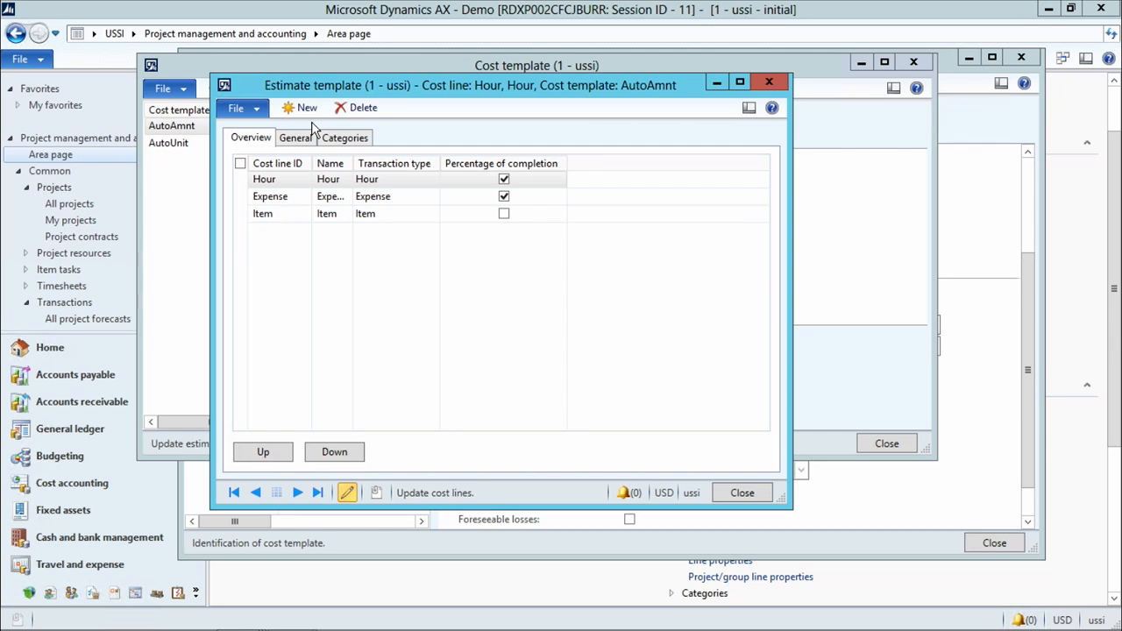
click(732, 491)
click(886, 444)
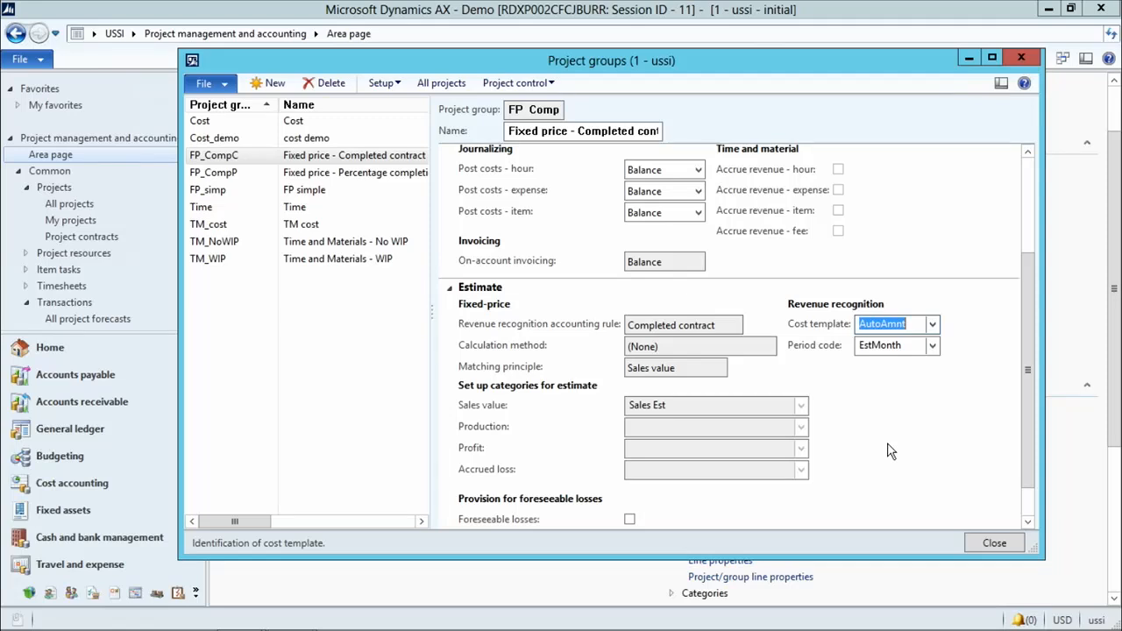
- Open the details of the project group's EstMonth period code and display its periods
click(887, 346)
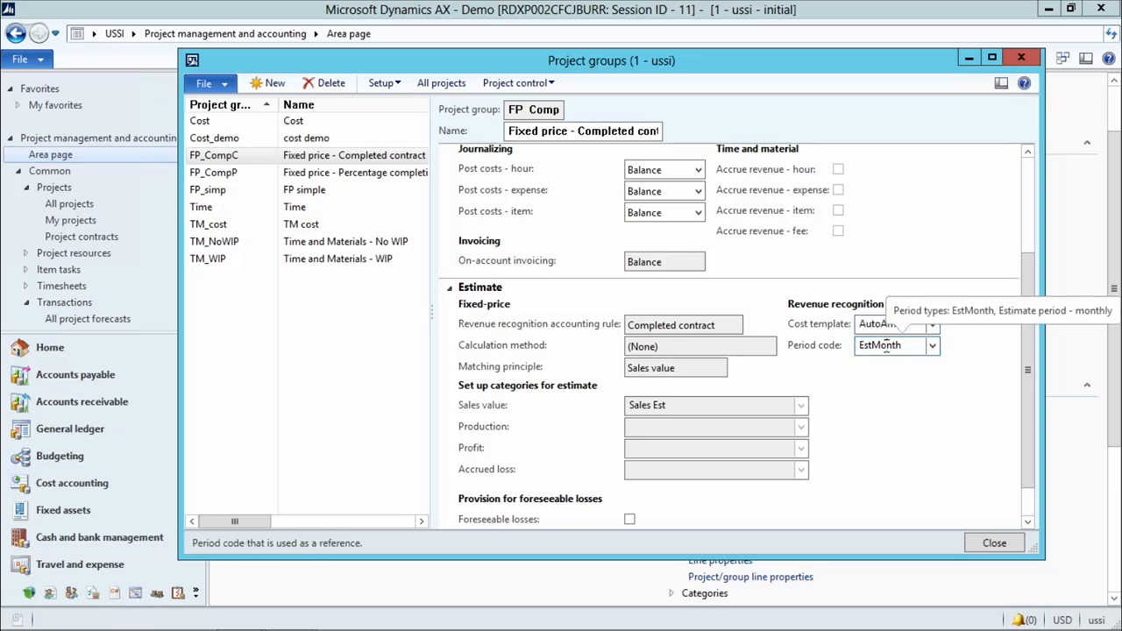
right_click(887, 345)
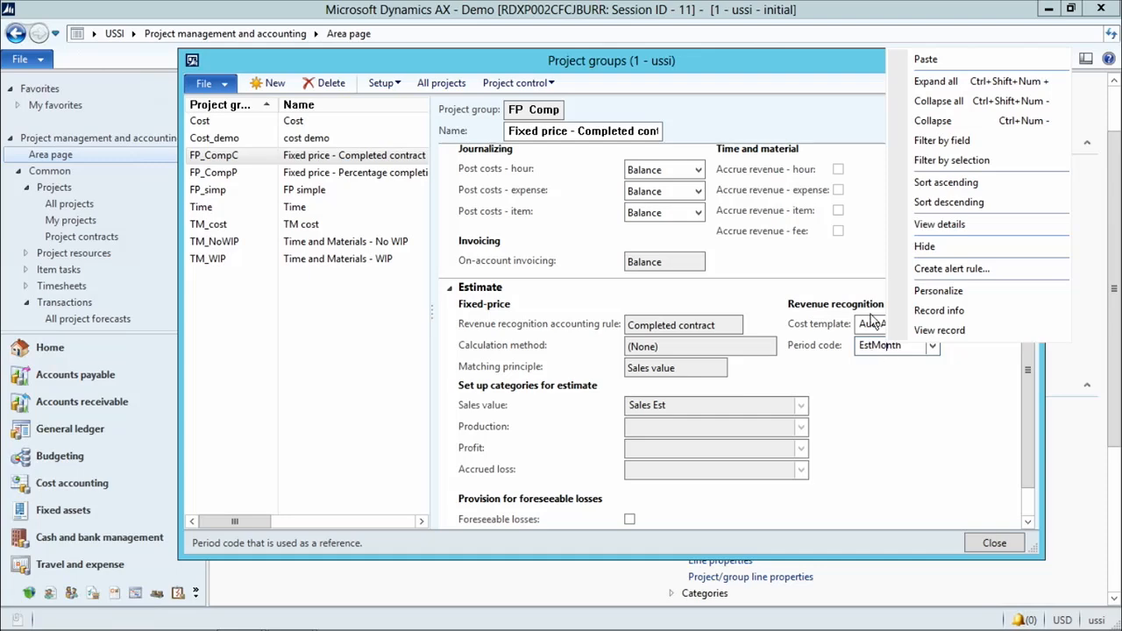
click(917, 222)
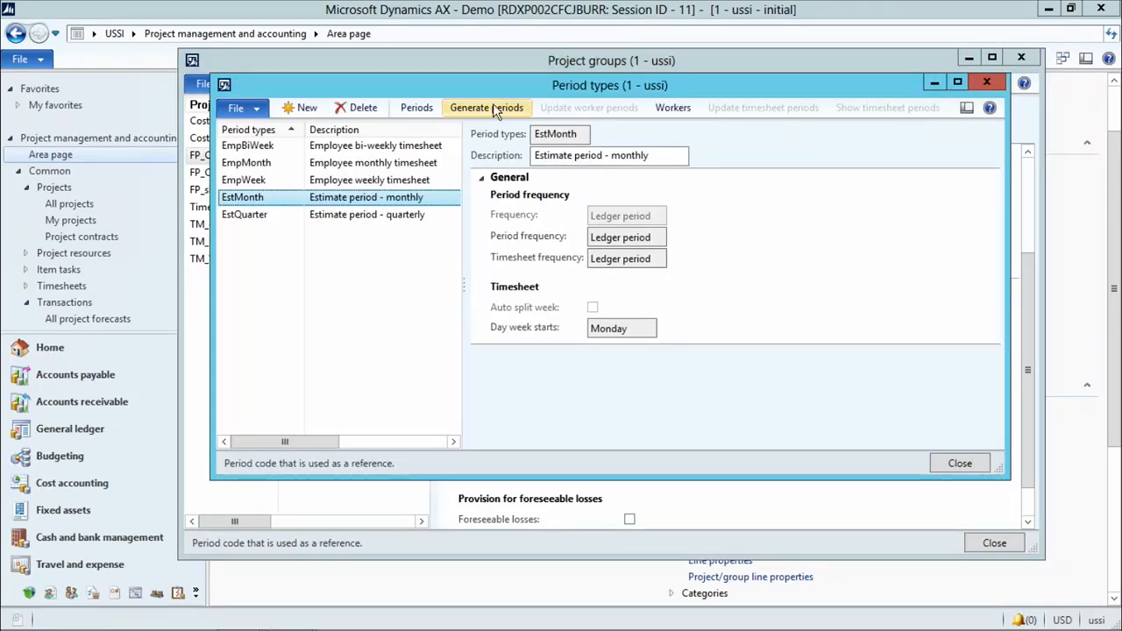
drag(503, 85, 412, 102)
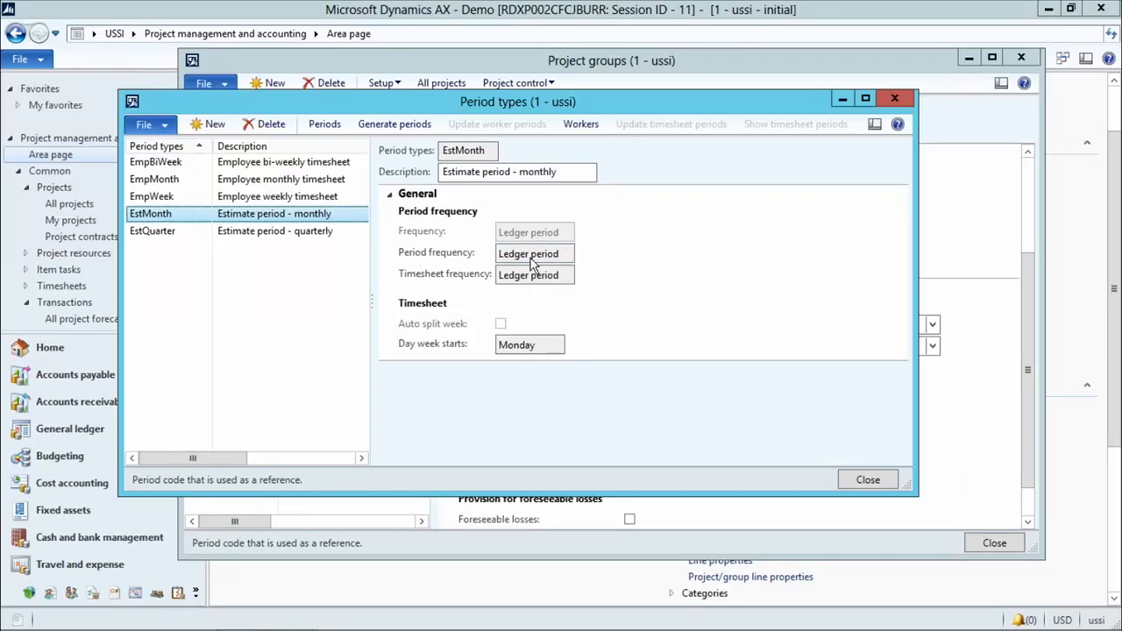
click(325, 124)
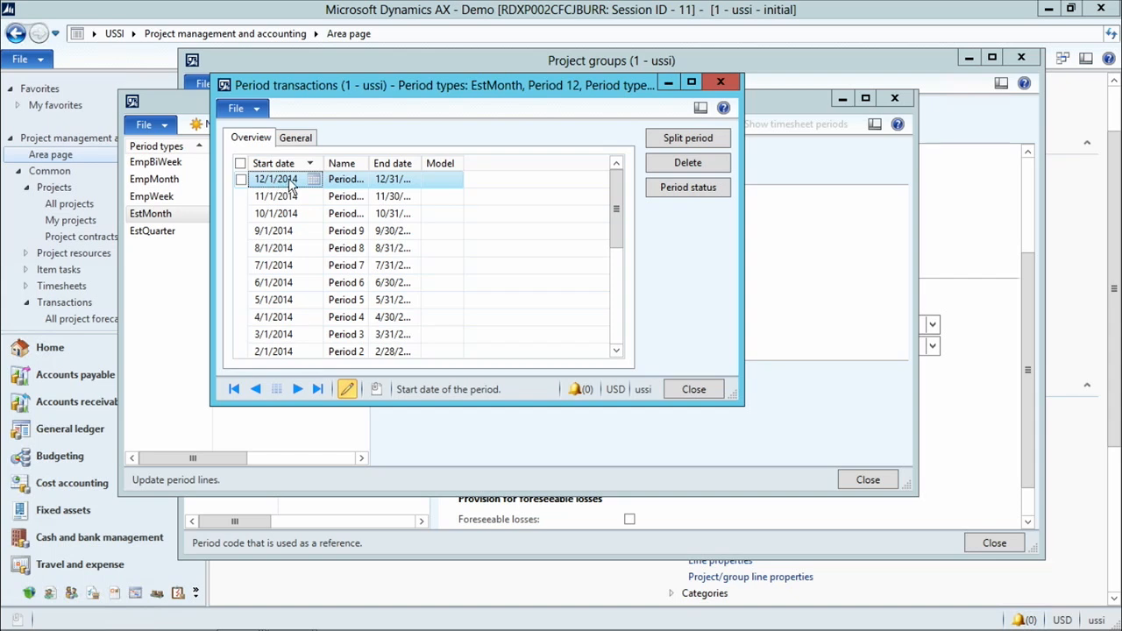
- Close the period and project group forms, and examine the WIP - cost value accounts in the ledger posting setup
click(694, 390)
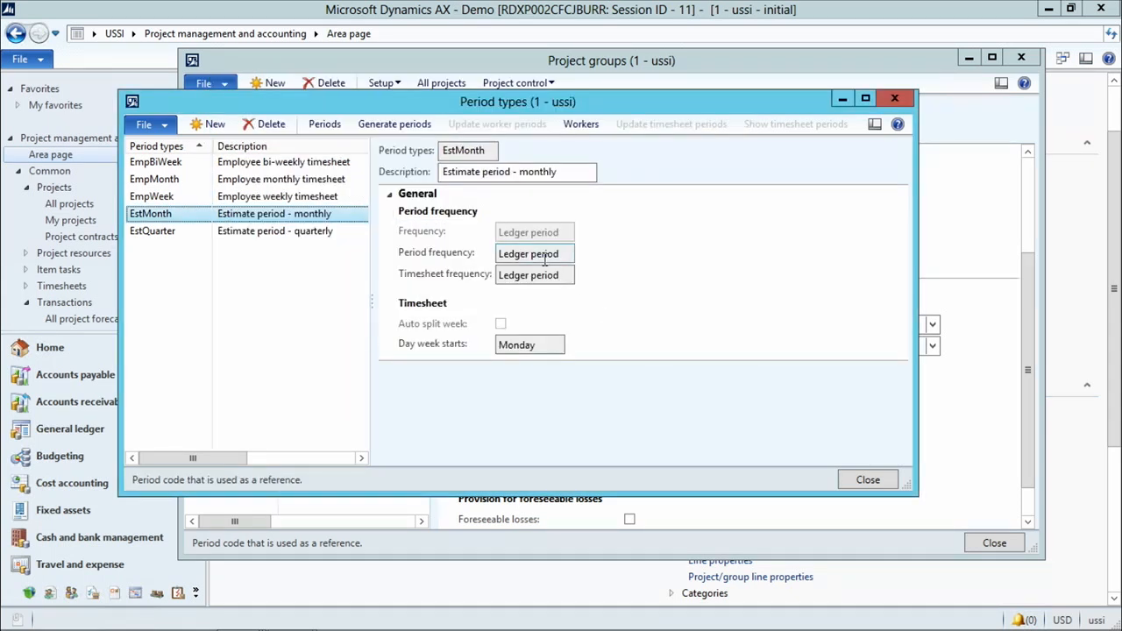
click(868, 480)
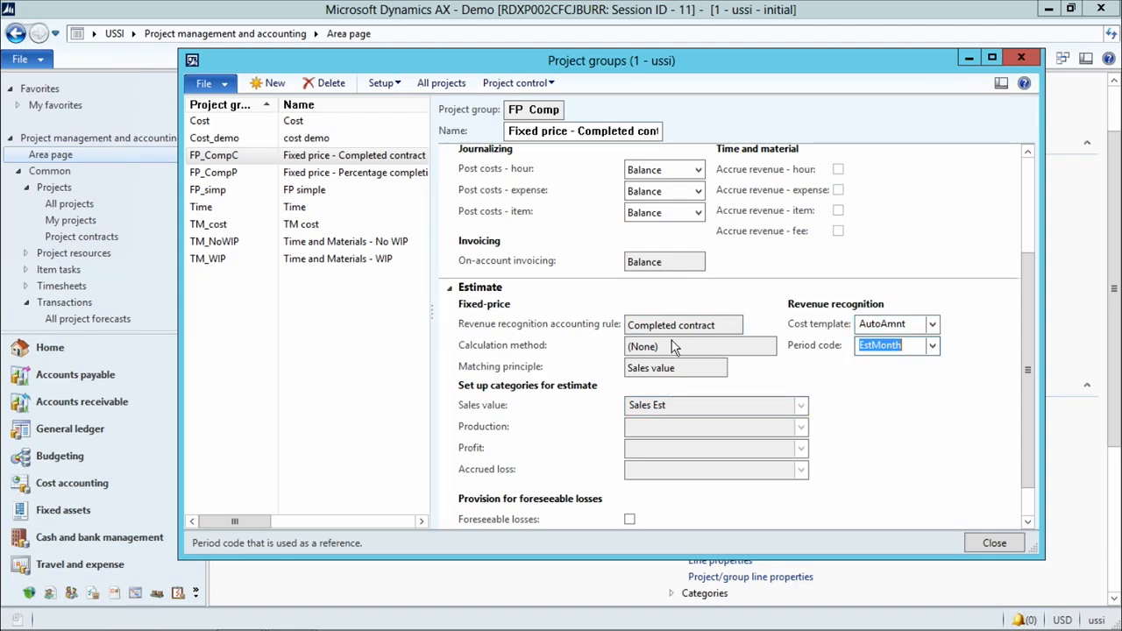
click(994, 543)
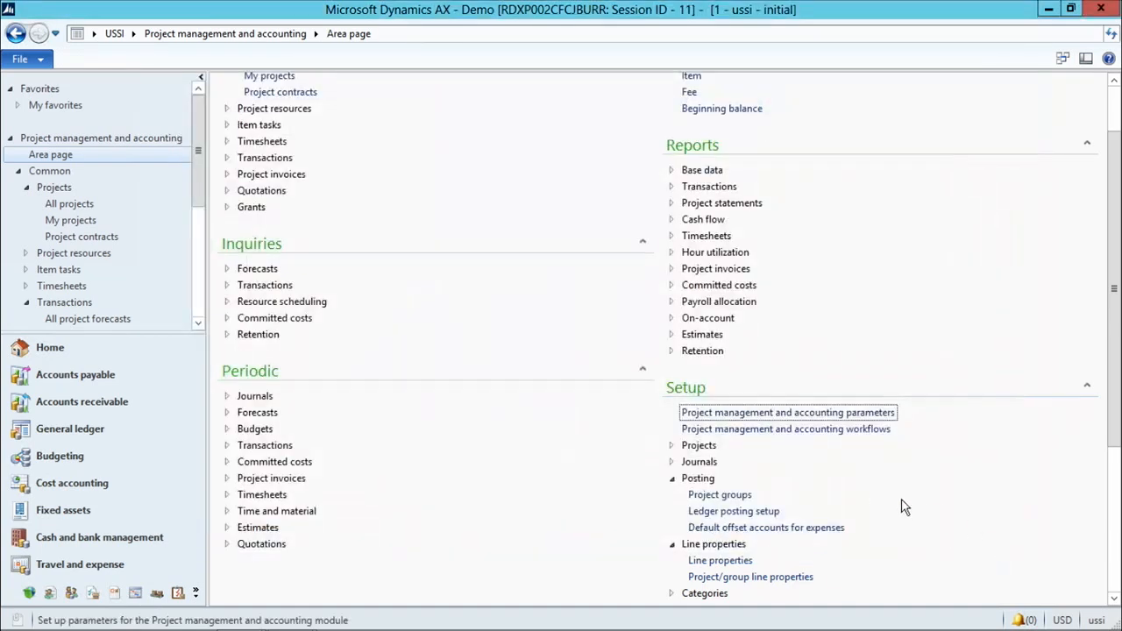
click(743, 512)
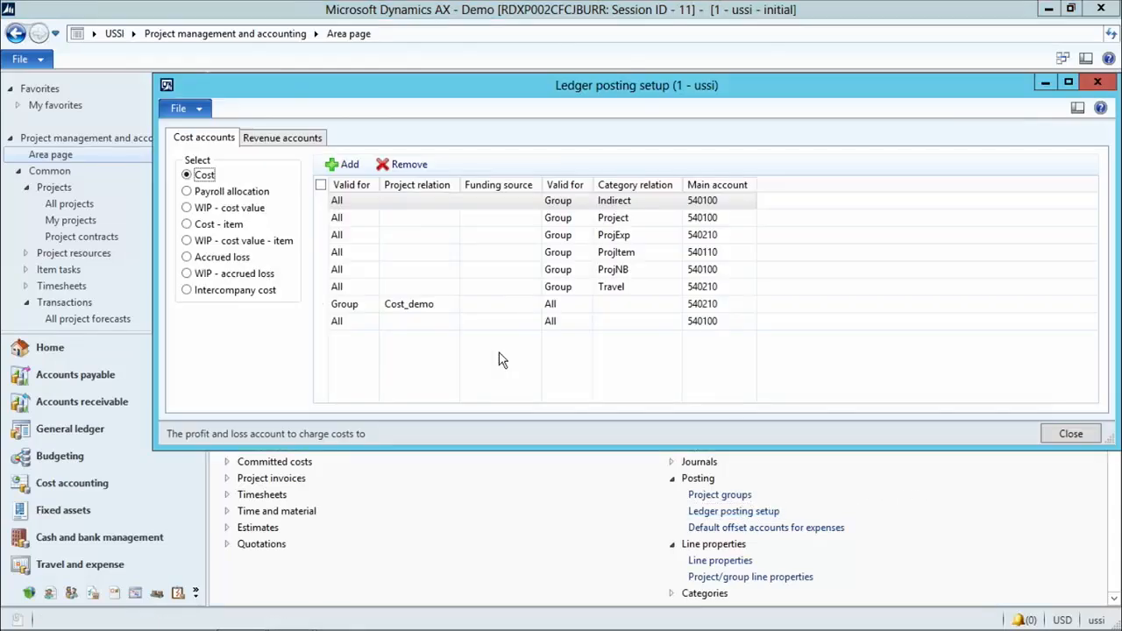
click(191, 209)
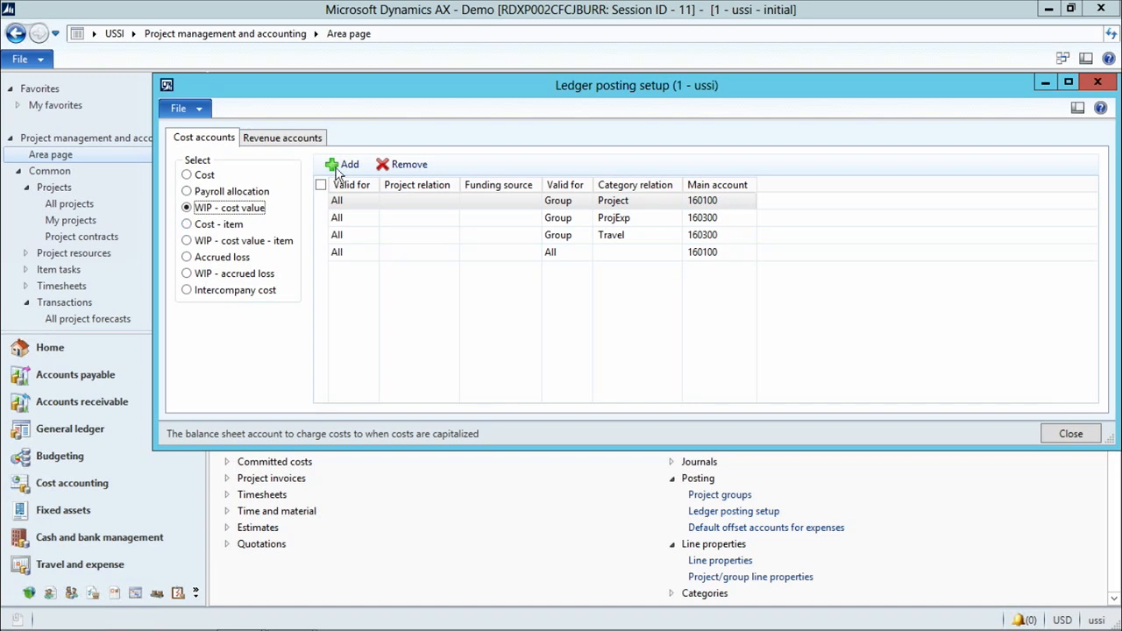
- Examine the revenue accounts for accrued revenue and WIP on sales value, production and profit, and close the ledger posting setup
click(296, 141)
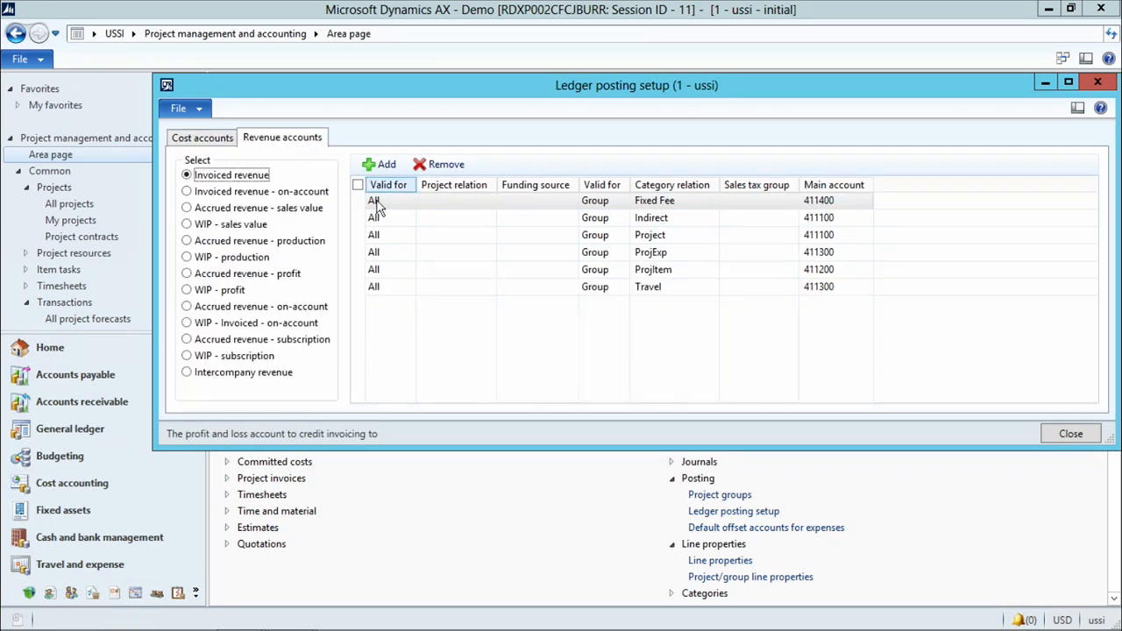
click(213, 210)
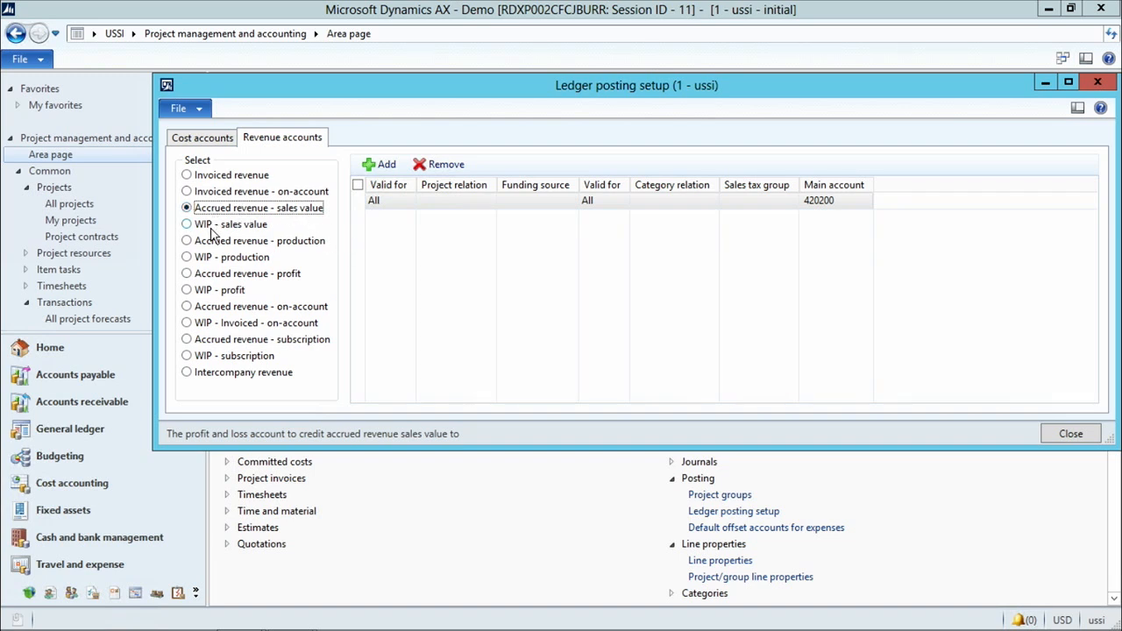
click(214, 226)
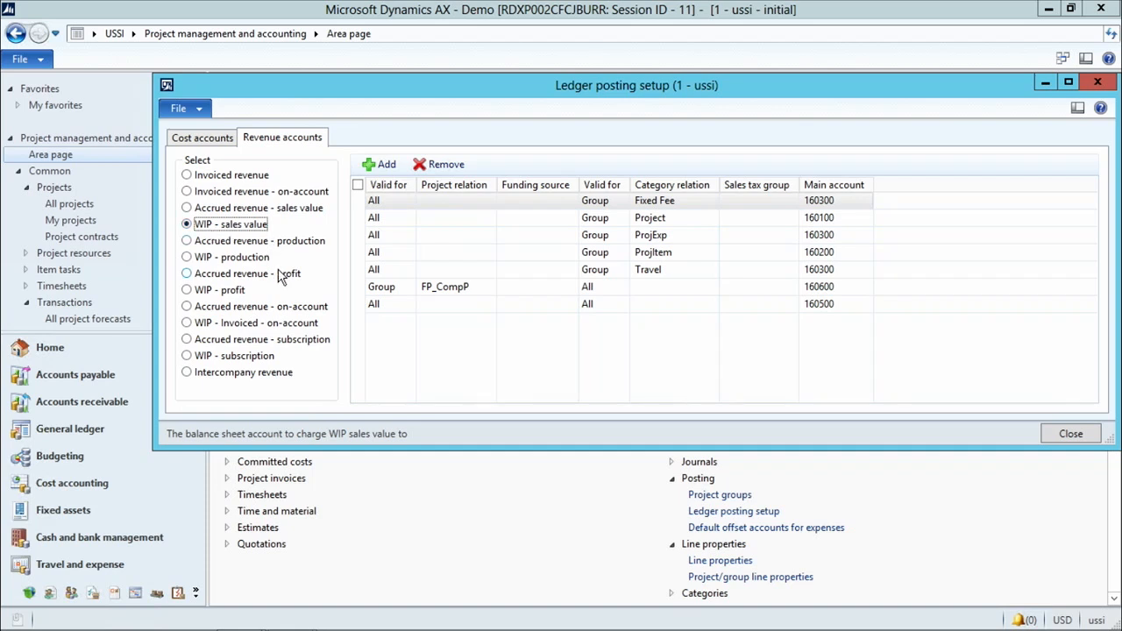
click(213, 243)
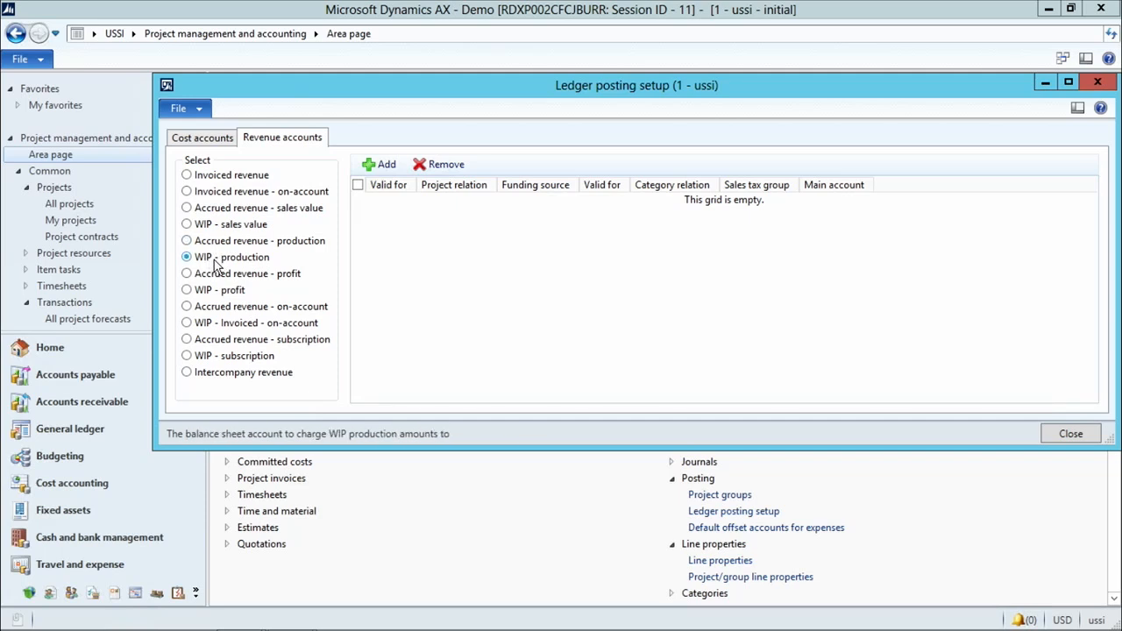
click(236, 277)
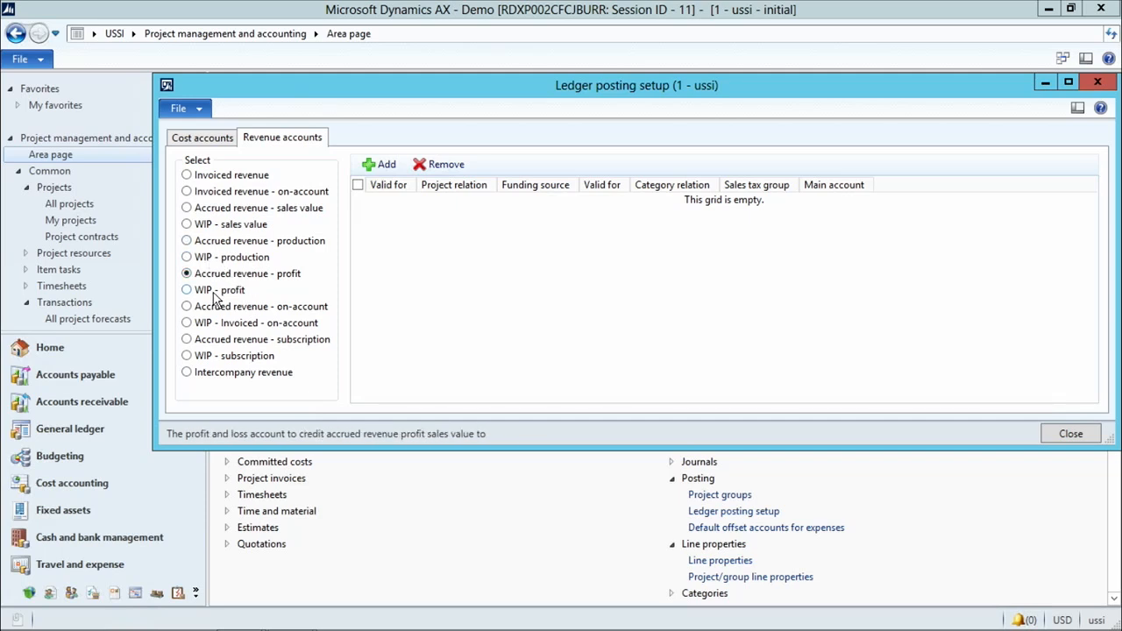
click(222, 297)
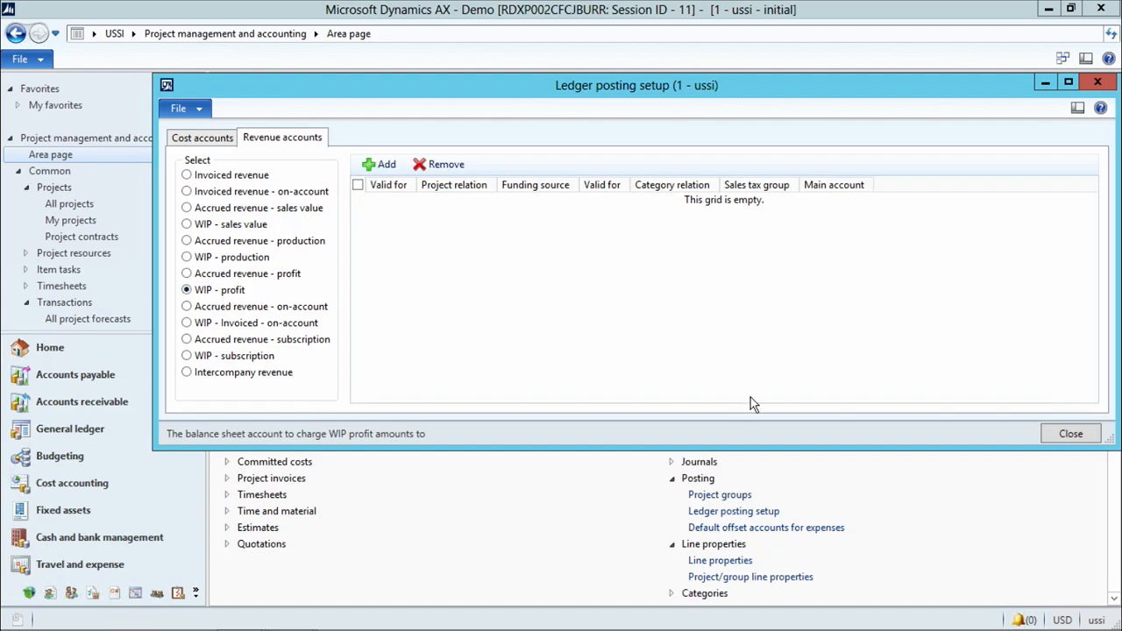
click(1069, 436)
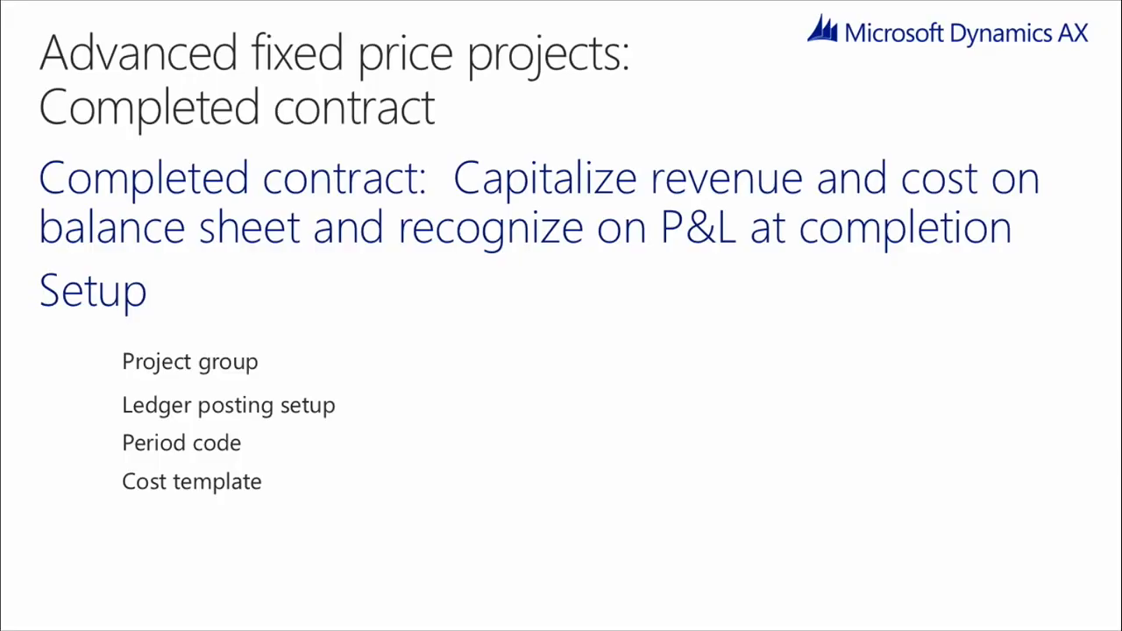
key(Right)
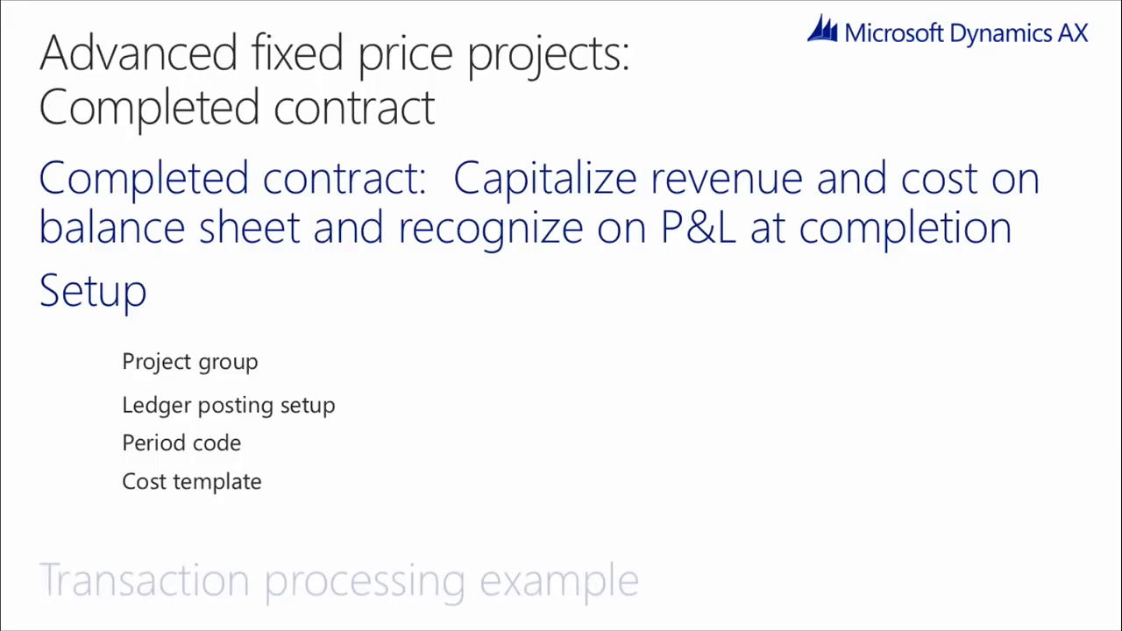
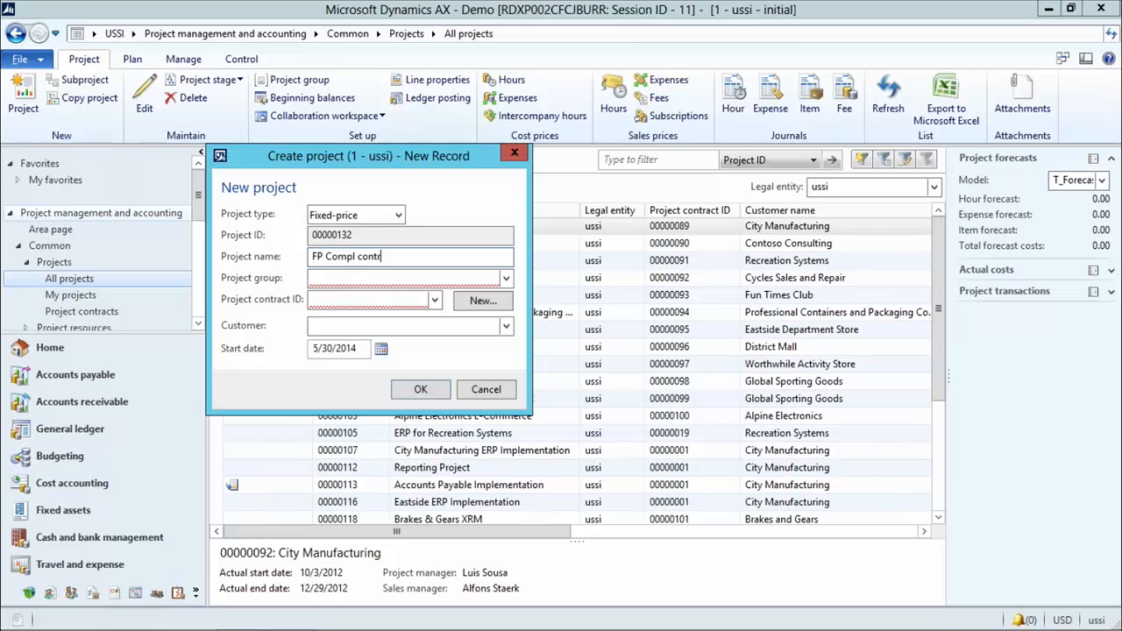
- Finish creating the FP Compl contr project with project group FP_CompC and a new project contract funded by customer Alpine Ski House
click(506, 278)
click(337, 317)
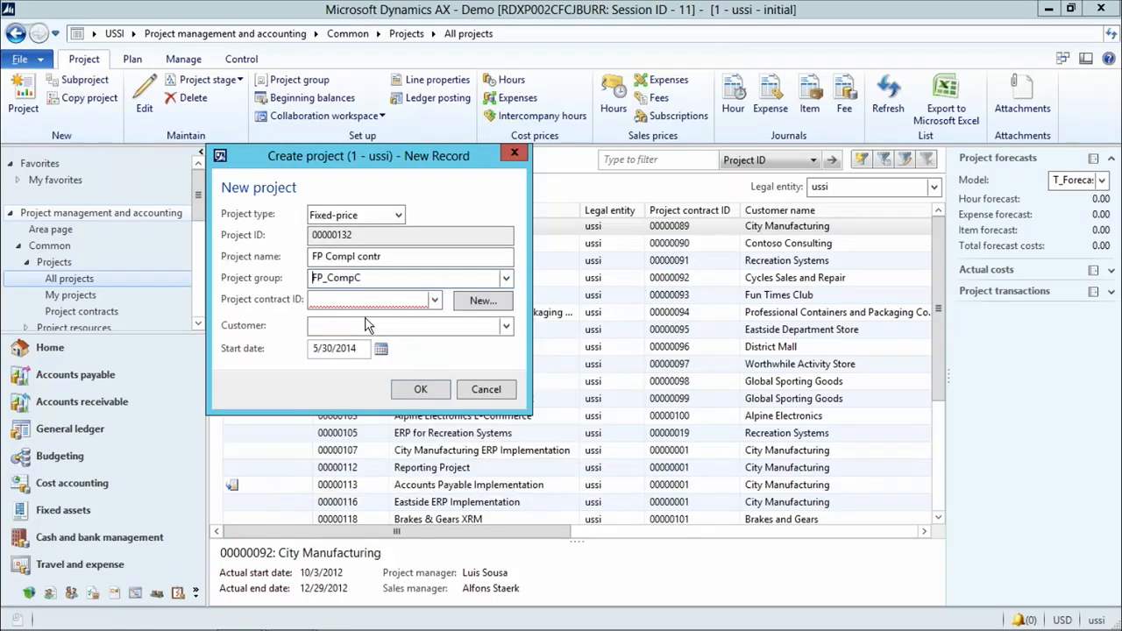
click(482, 300)
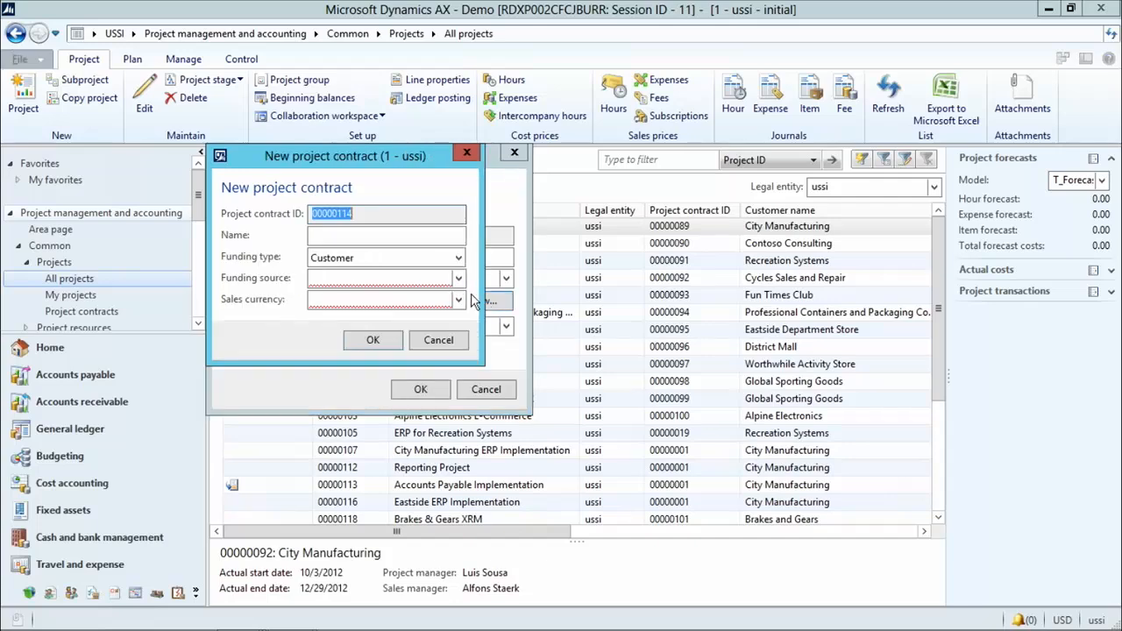
click(458, 278)
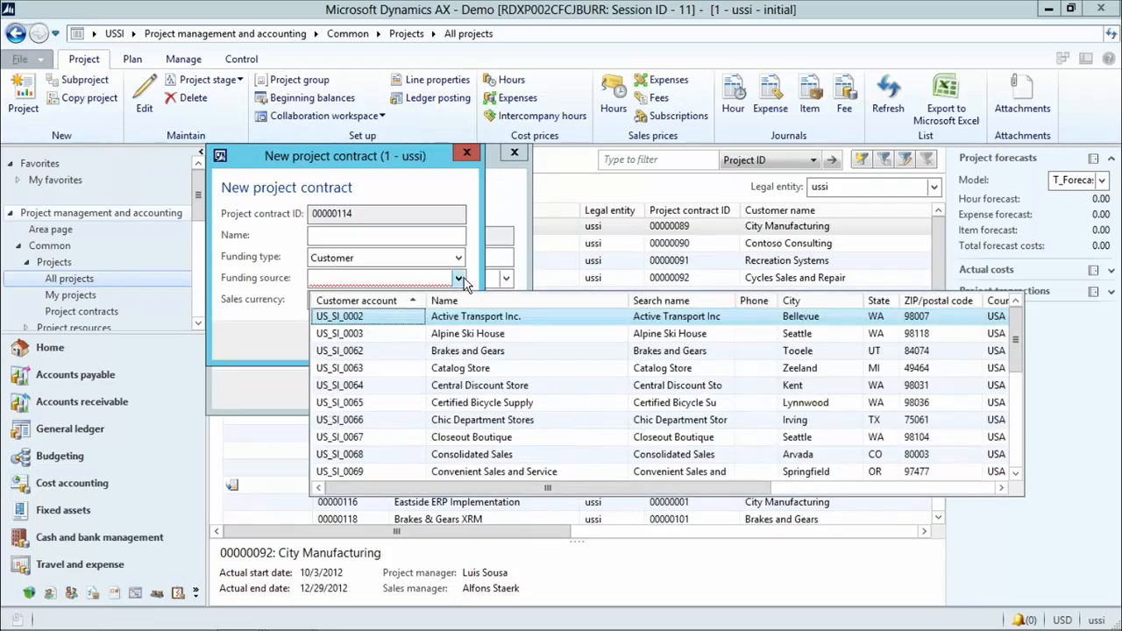
click(363, 336)
click(368, 341)
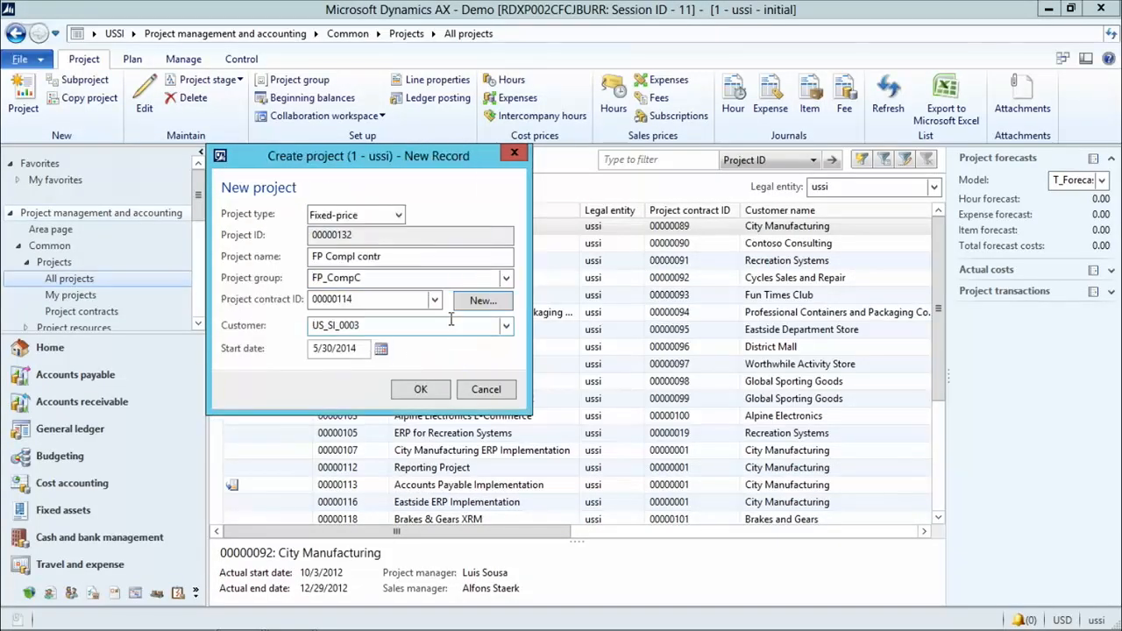
click(421, 389)
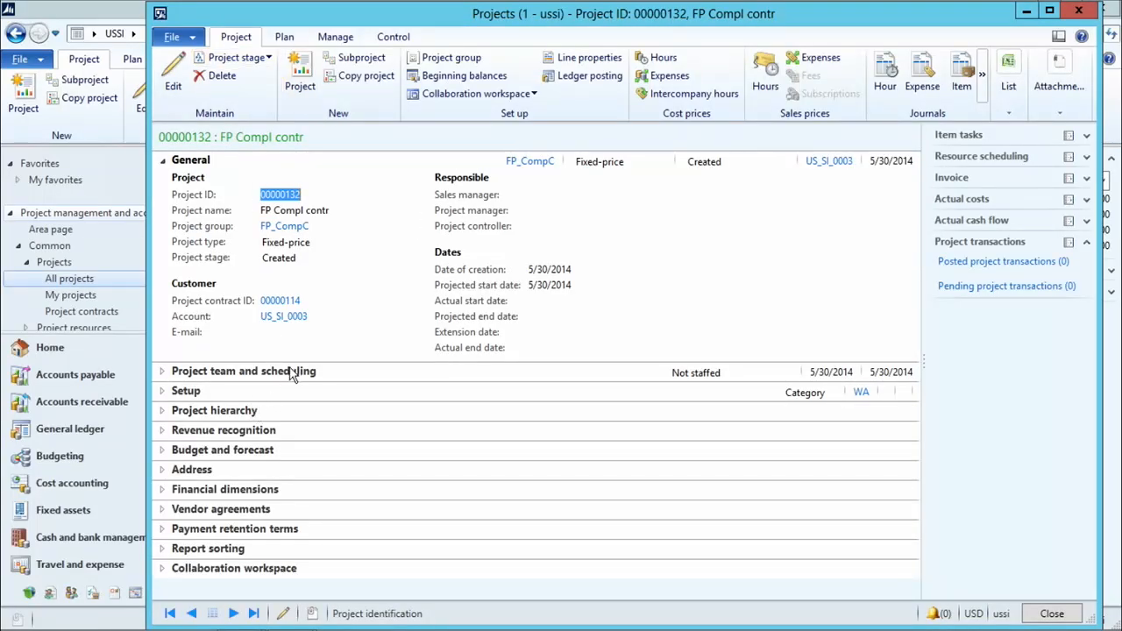
- Review the project's revenue recognition settings and the available estimate projects, keeping the project as its own estimate project
click(163, 431)
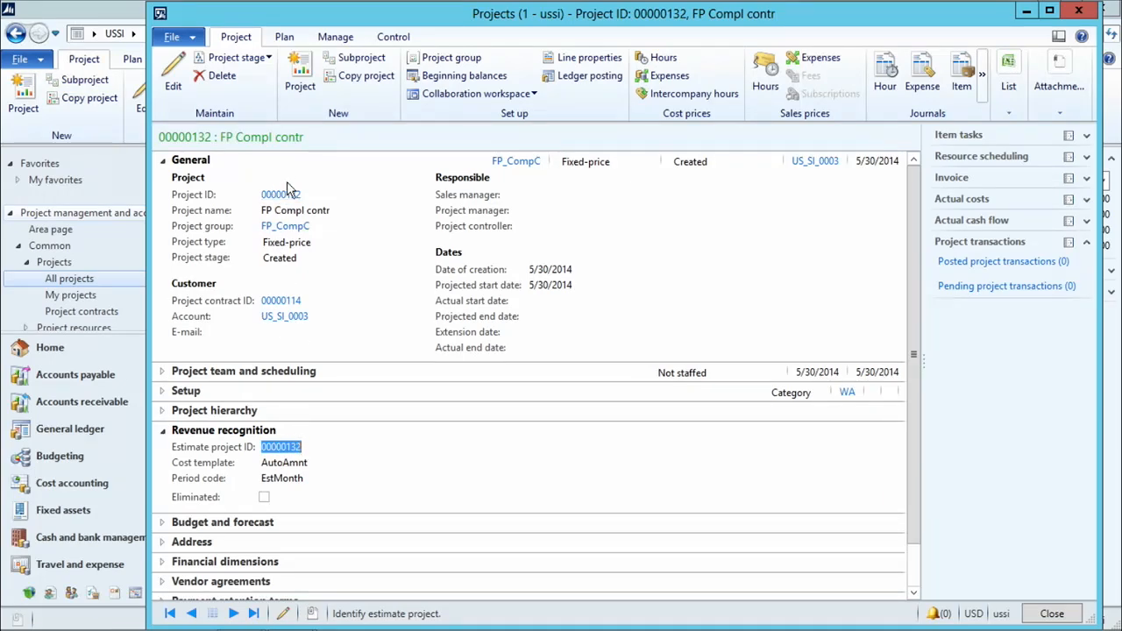
click(172, 86)
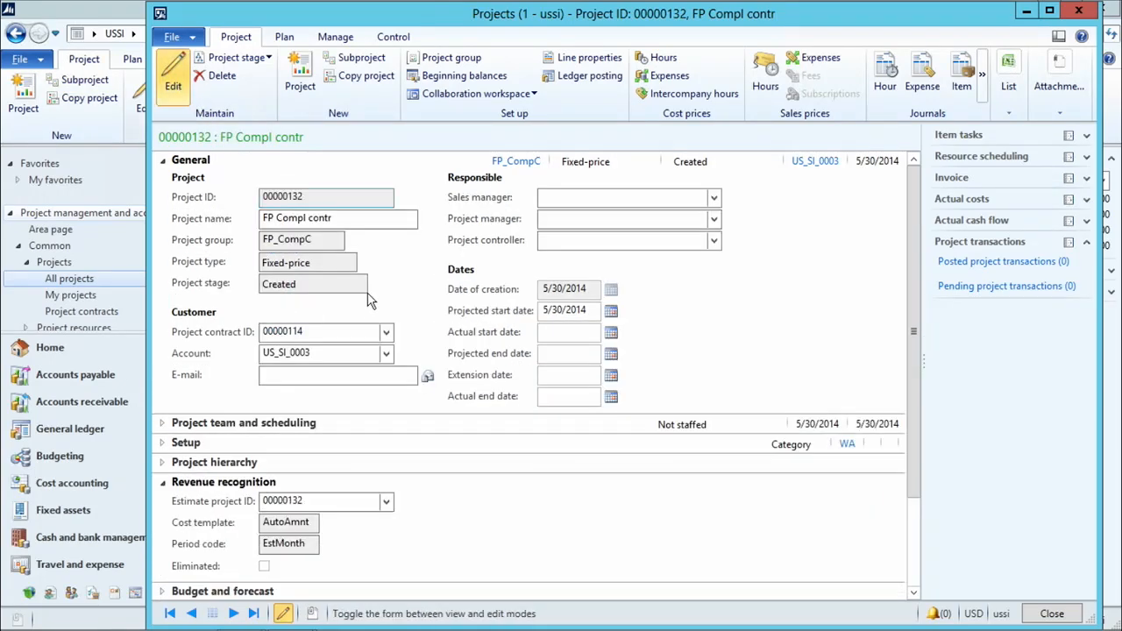
click(386, 503)
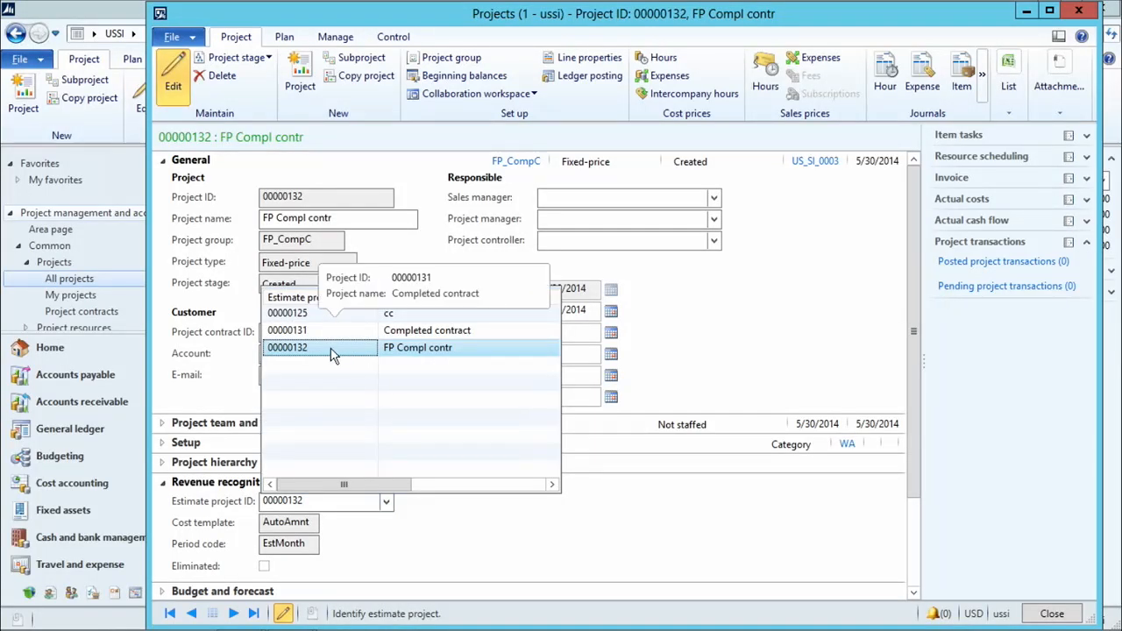
click(453, 538)
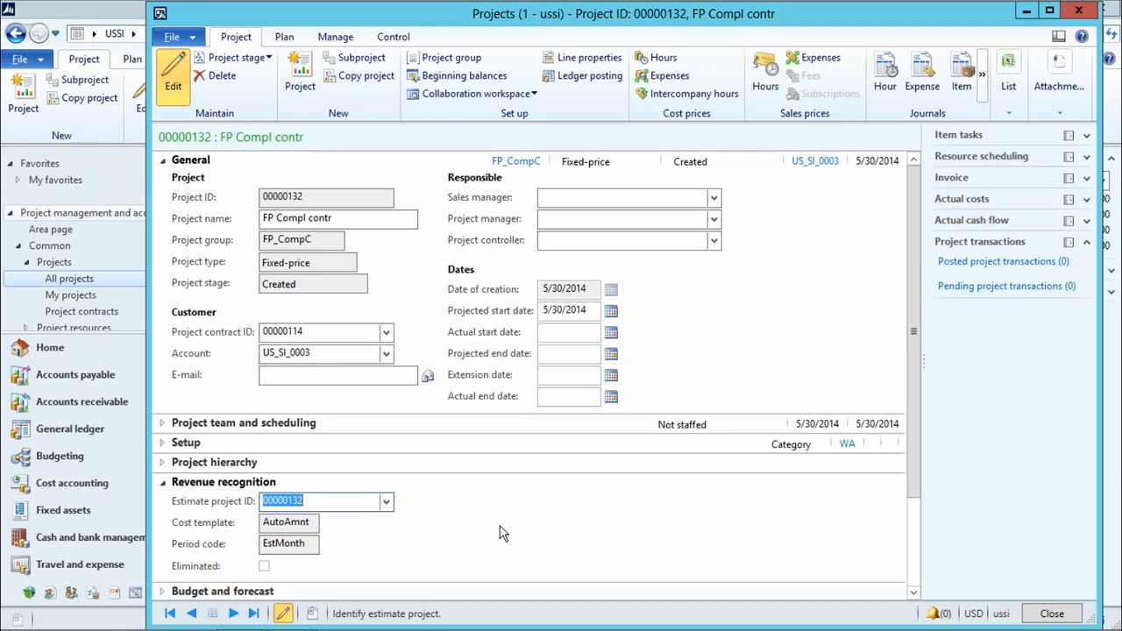
click(174, 86)
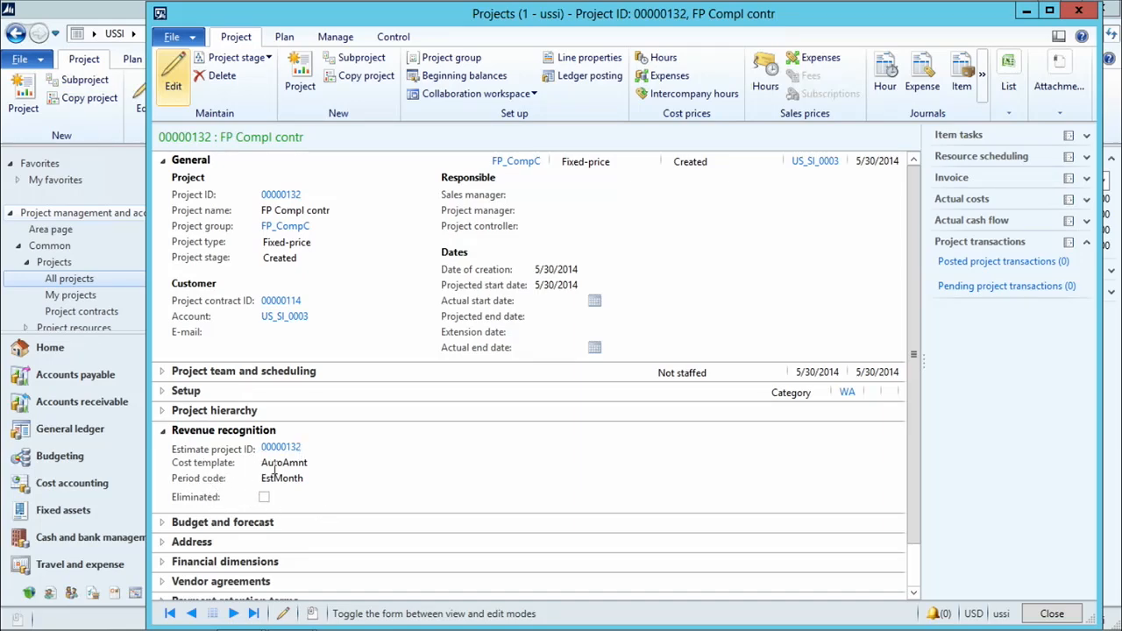
- Open the linked estimate project, check its editable cost template, and return to the project with revenue recognition collapsed
click(273, 445)
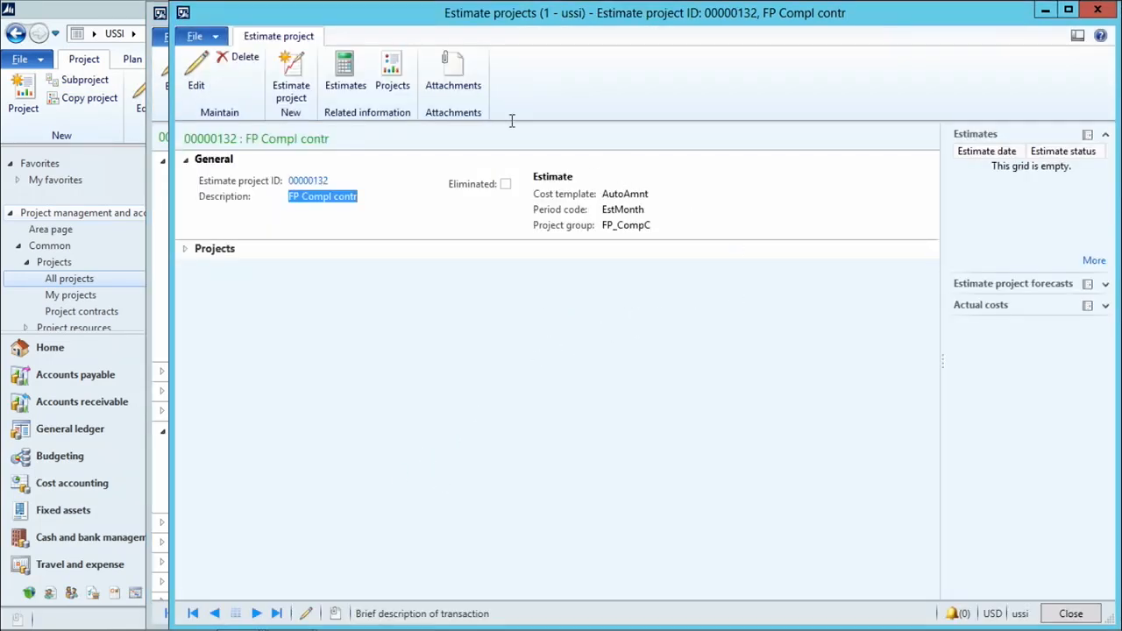
click(196, 77)
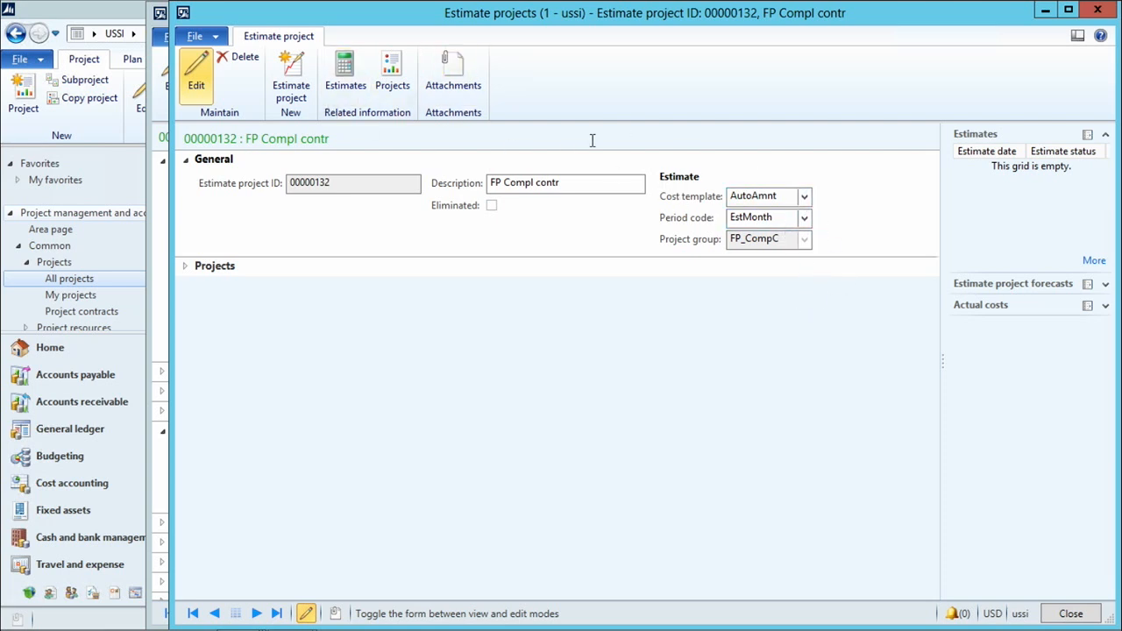
click(803, 196)
click(803, 196)
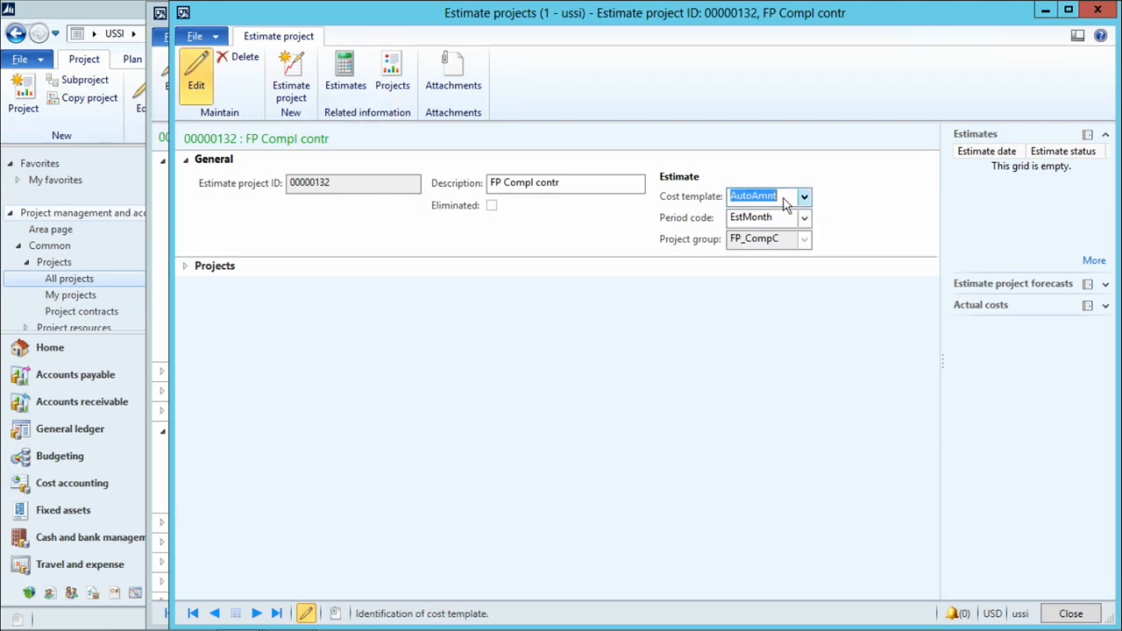
click(196, 74)
mouse_move(1082, 617)
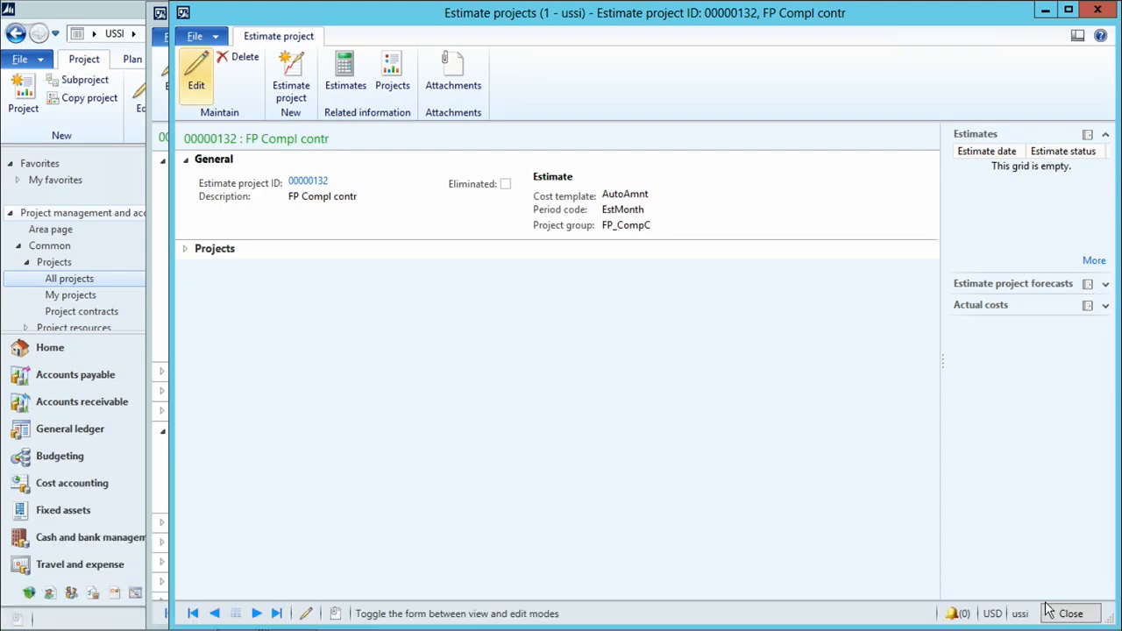
click(1047, 612)
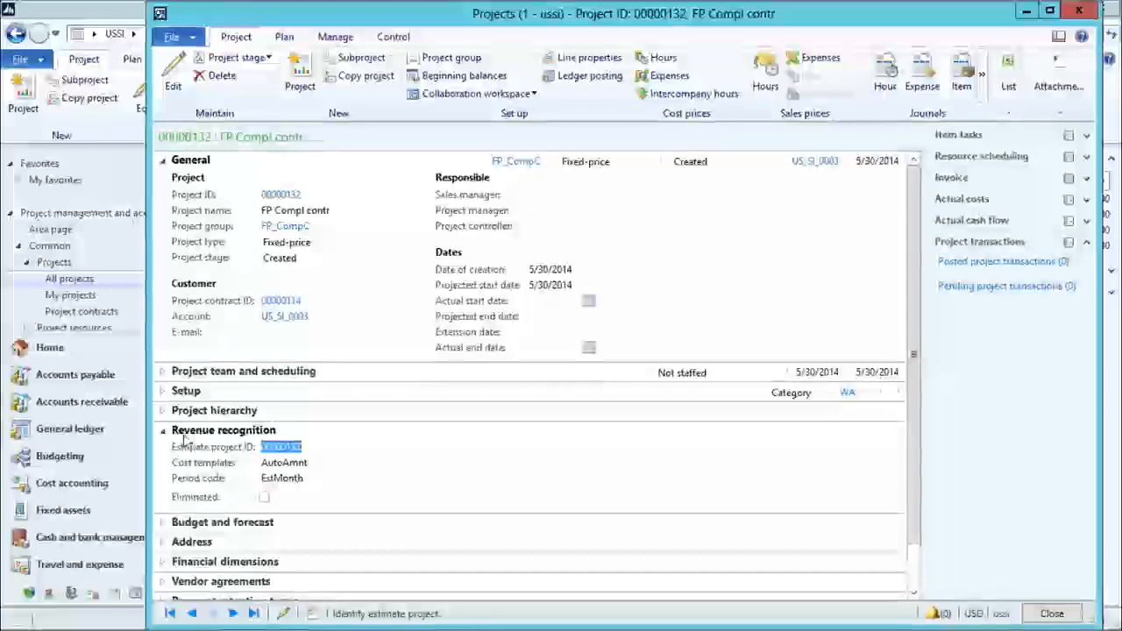
click(162, 429)
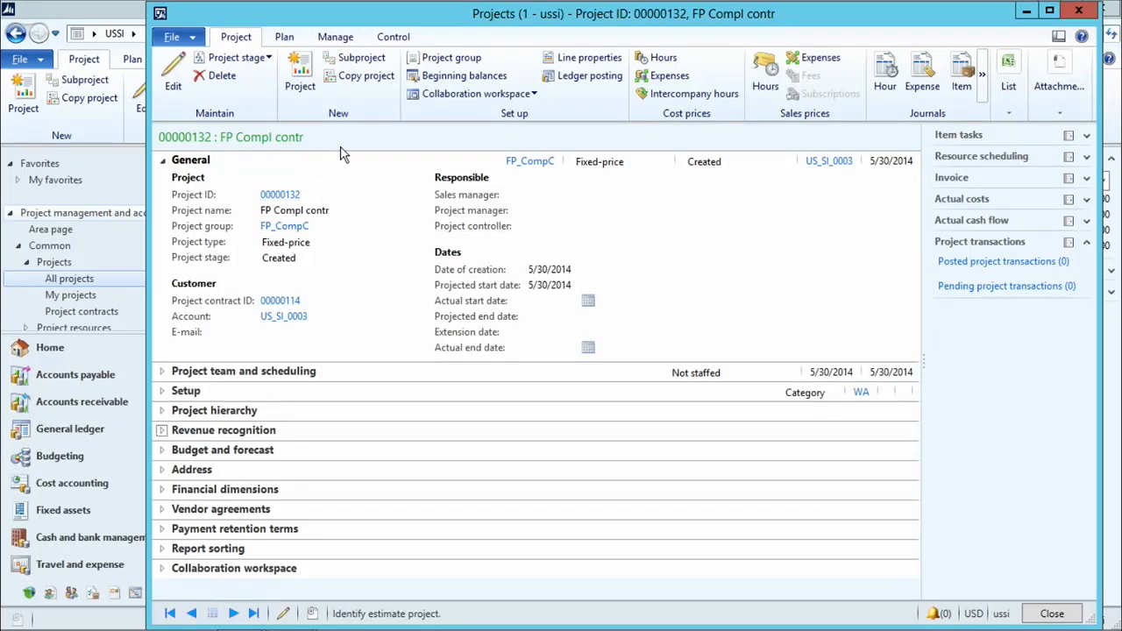
- Create a new on-account transaction for the FP Compl contr project with project date 5/1/2014
click(328, 39)
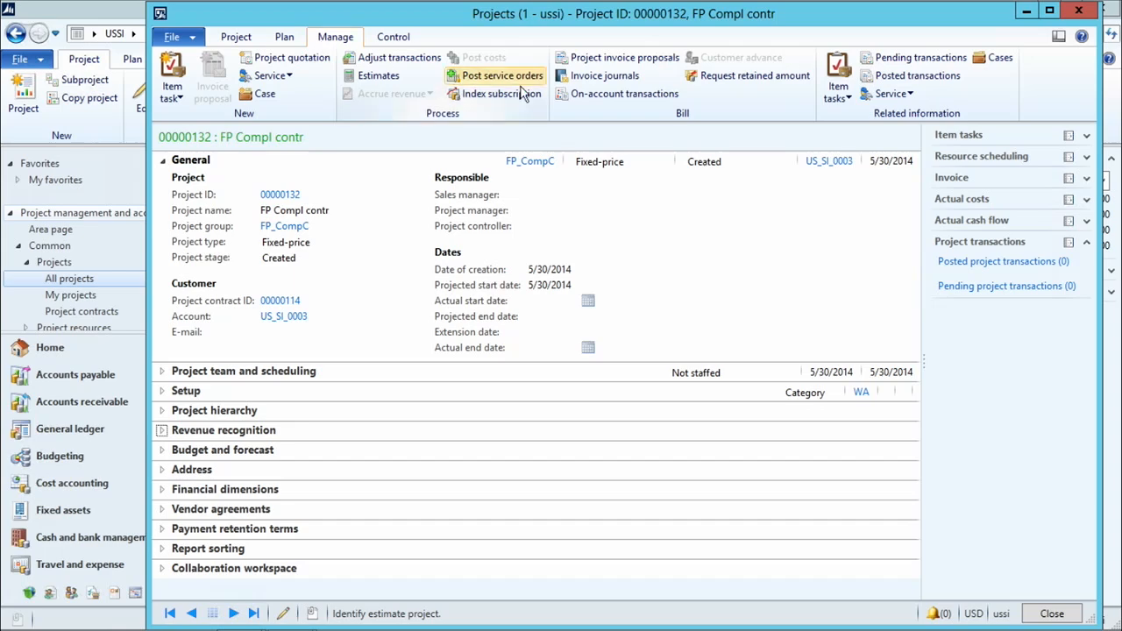
click(614, 95)
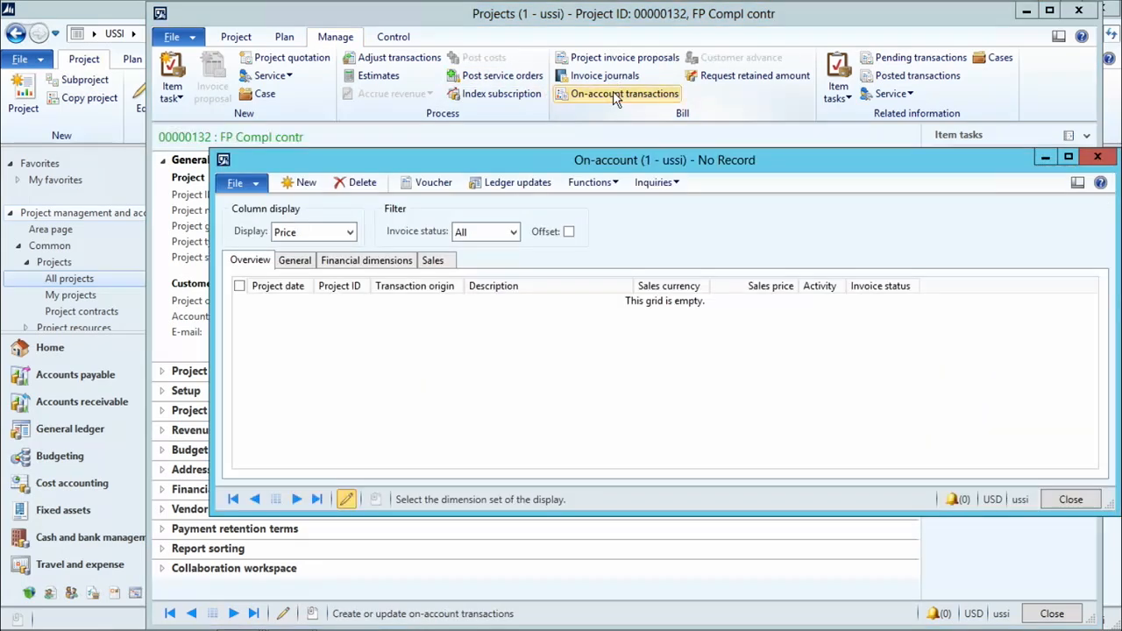
click(300, 183)
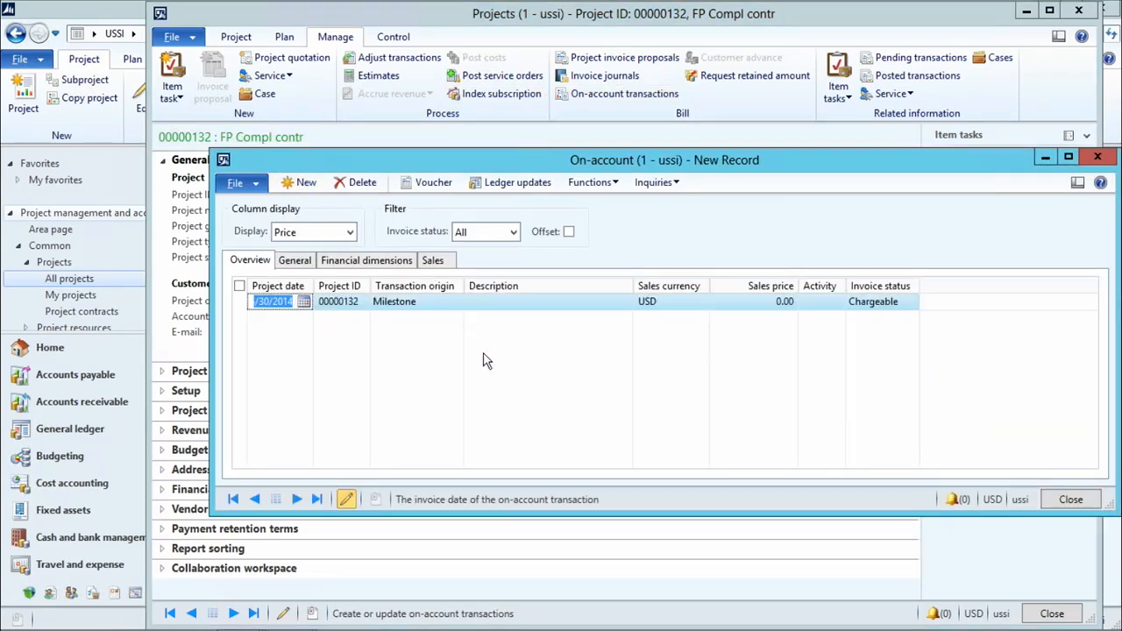
text(5/1/2014)
- Set the on-account milestone's sales price to 50,000 USD and close the on-account transactions
key(Tab)
key(Tab)
key(Tab)
key(Tab)
key(Tab)
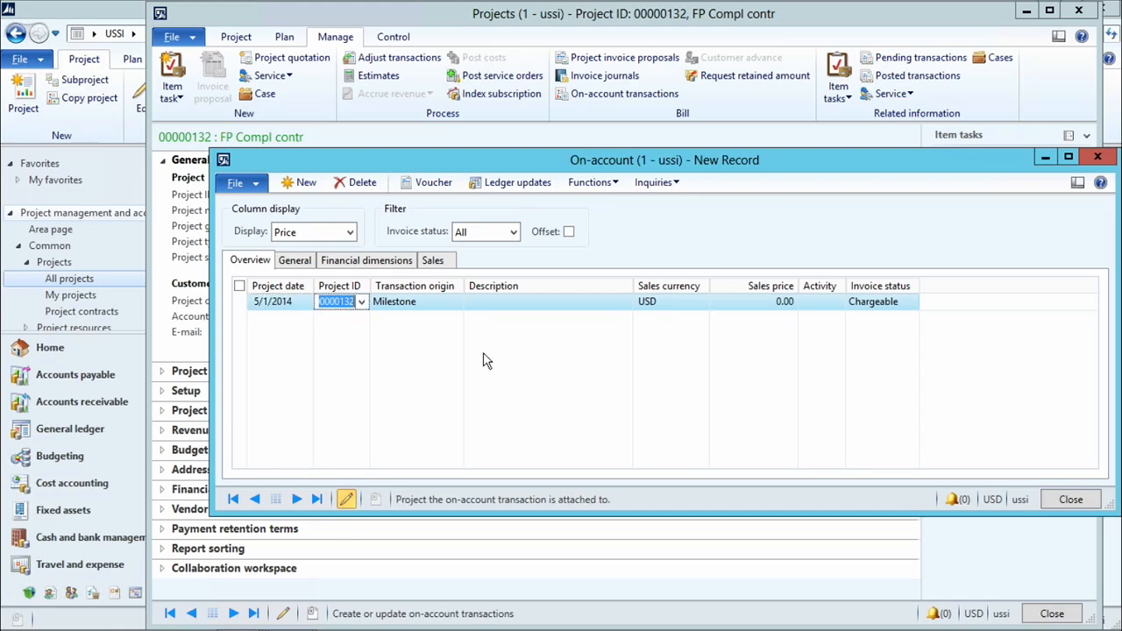
text(50)
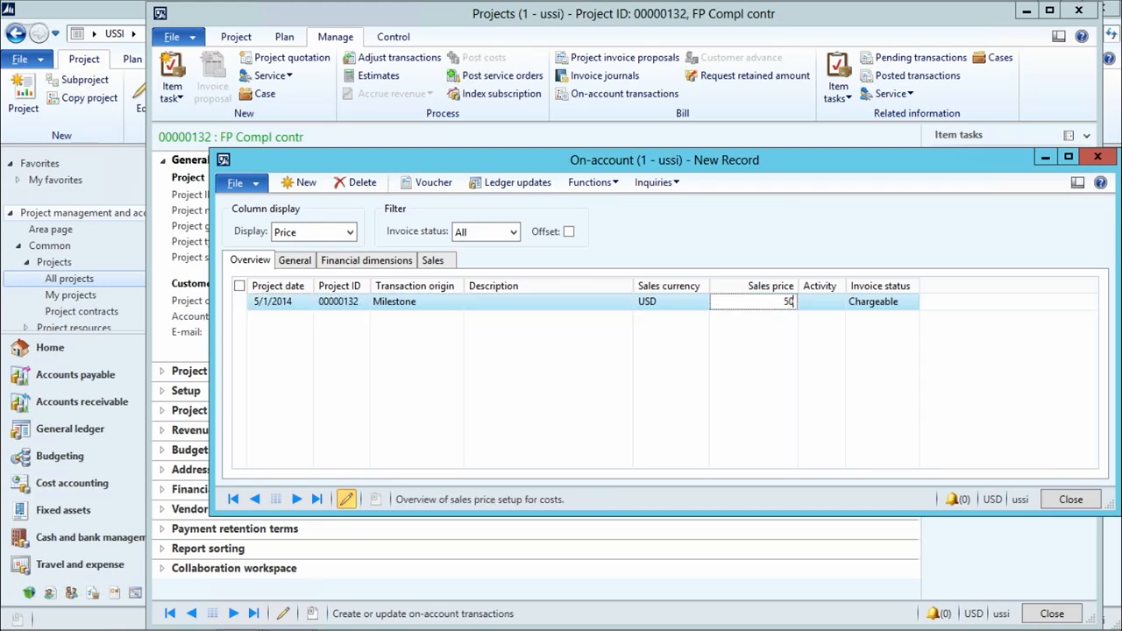
text(,000)
key(Tab)
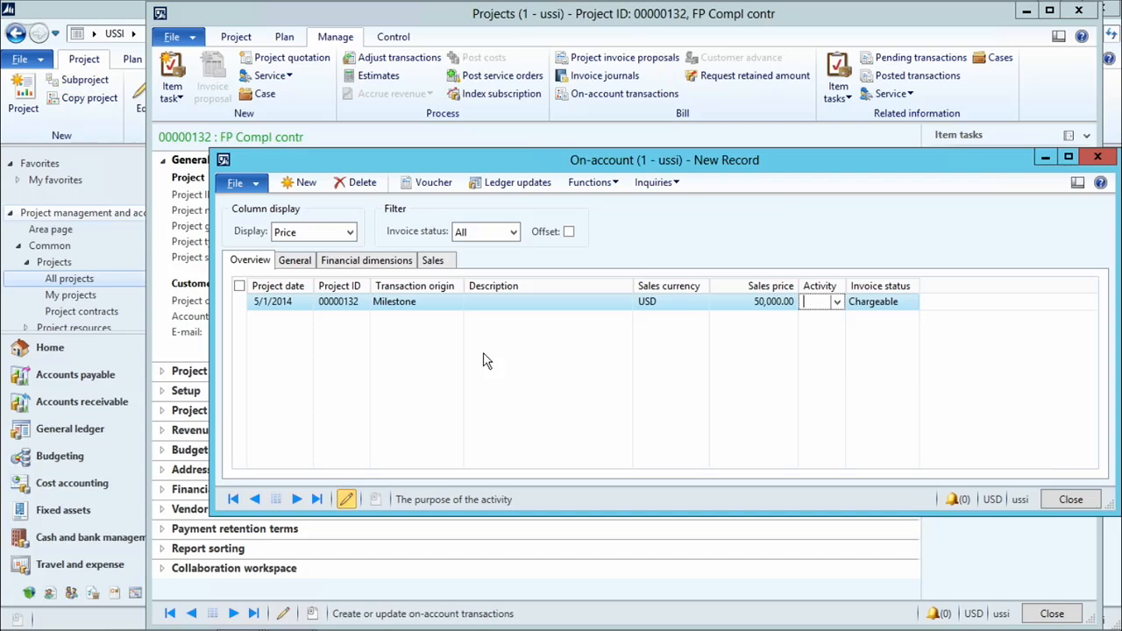
click(1069, 498)
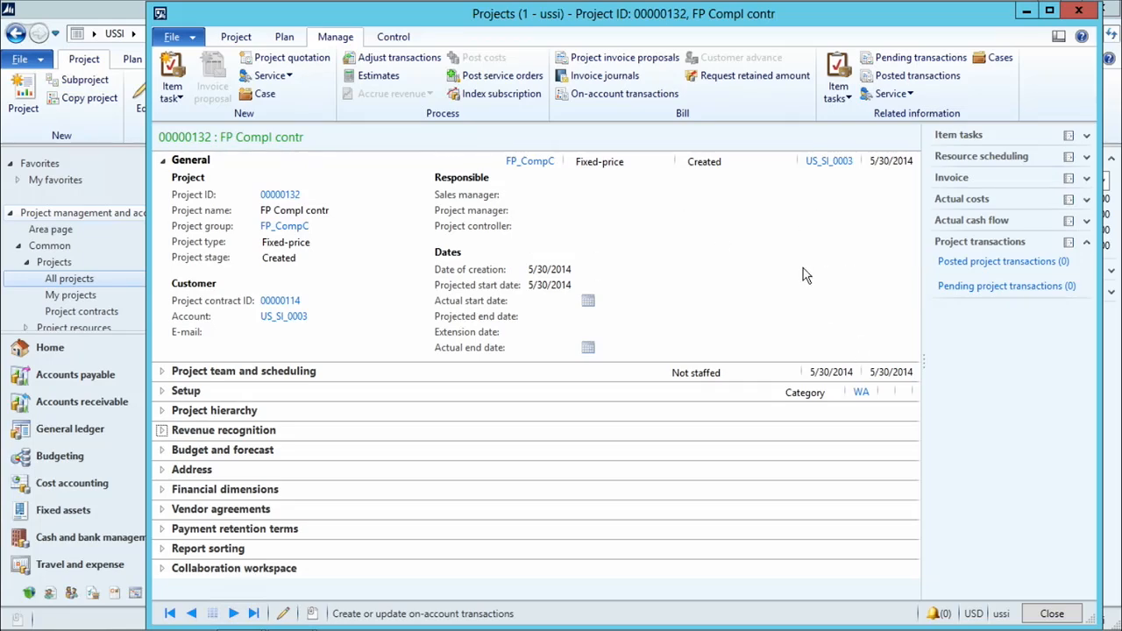
- Change the project stage to In process and confirm the change
click(236, 36)
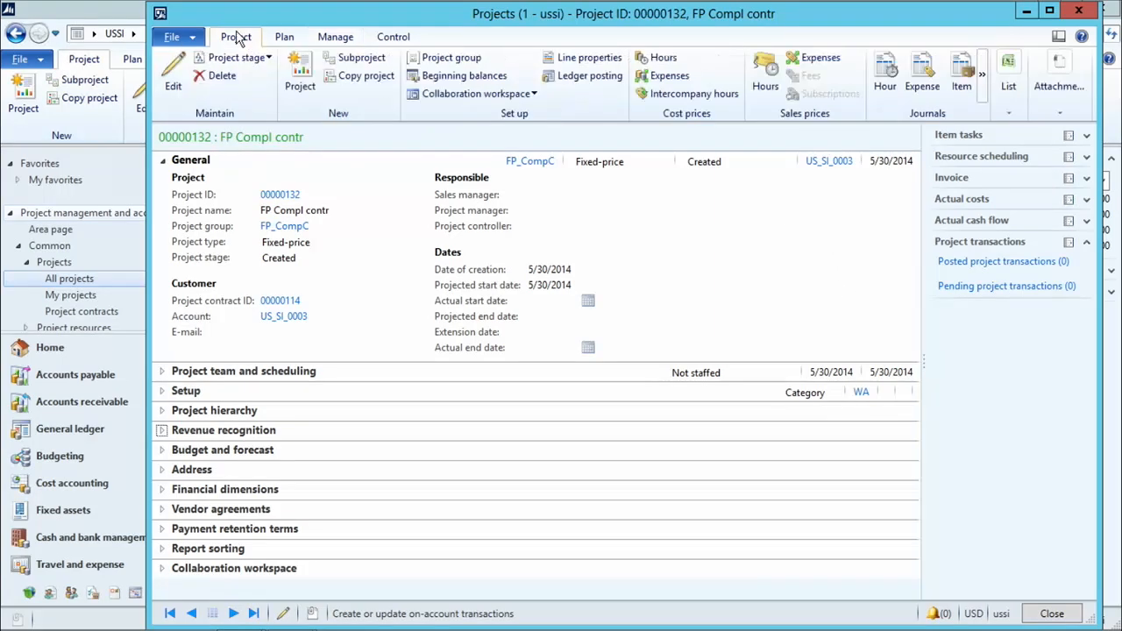
click(237, 57)
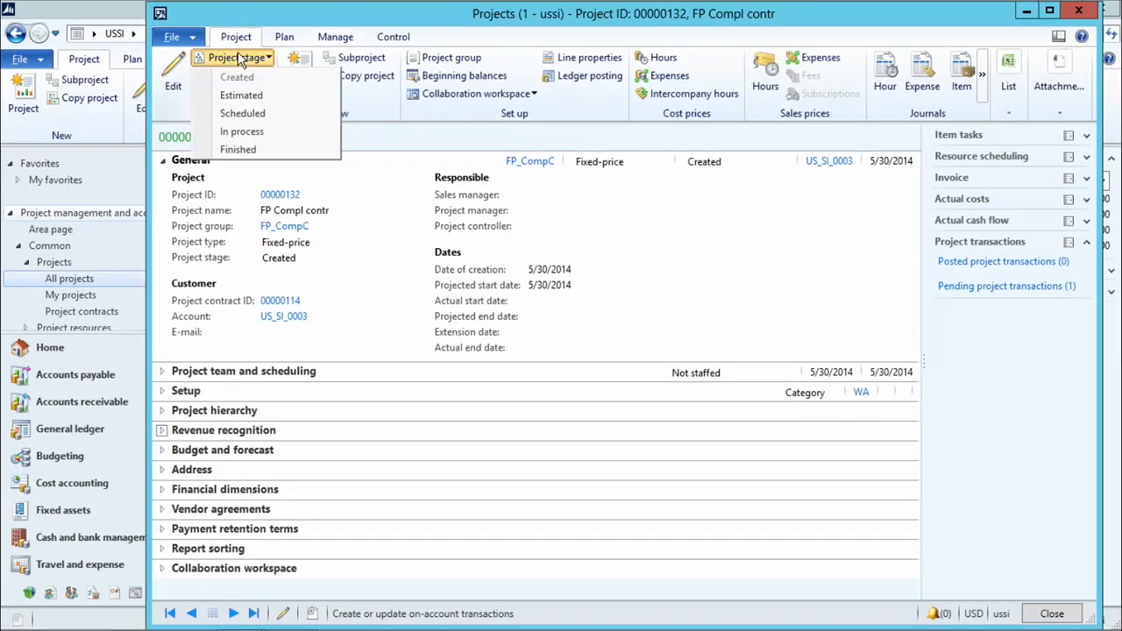
click(242, 132)
click(544, 378)
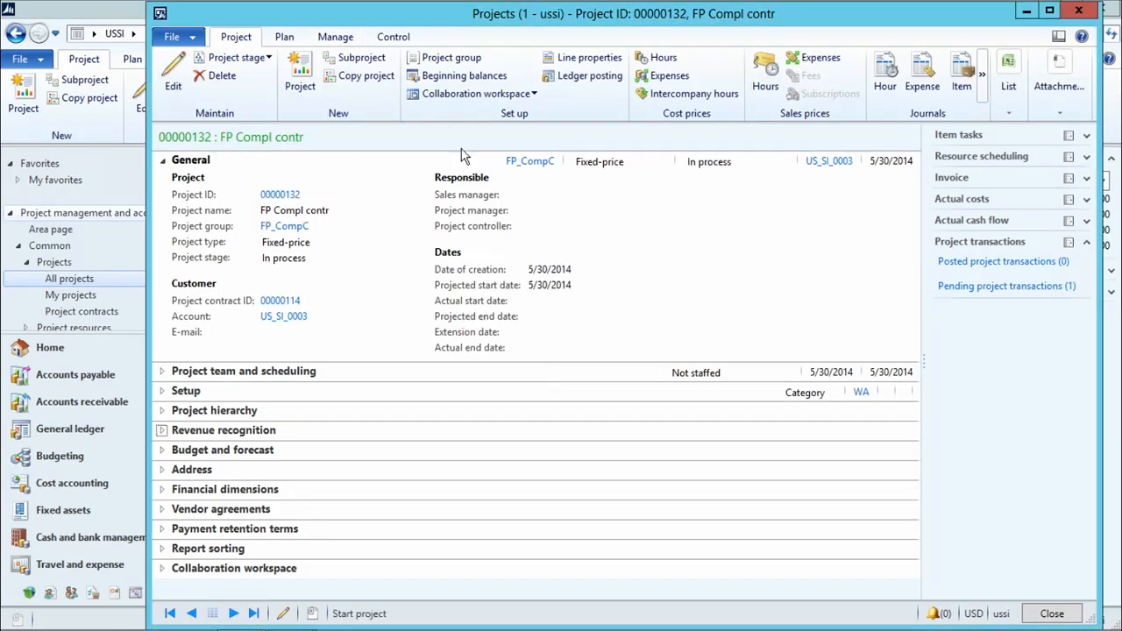
- Create an invoice proposal for the project's 50,000 on-account milestone, post it, and close the proposal
click(333, 36)
click(209, 90)
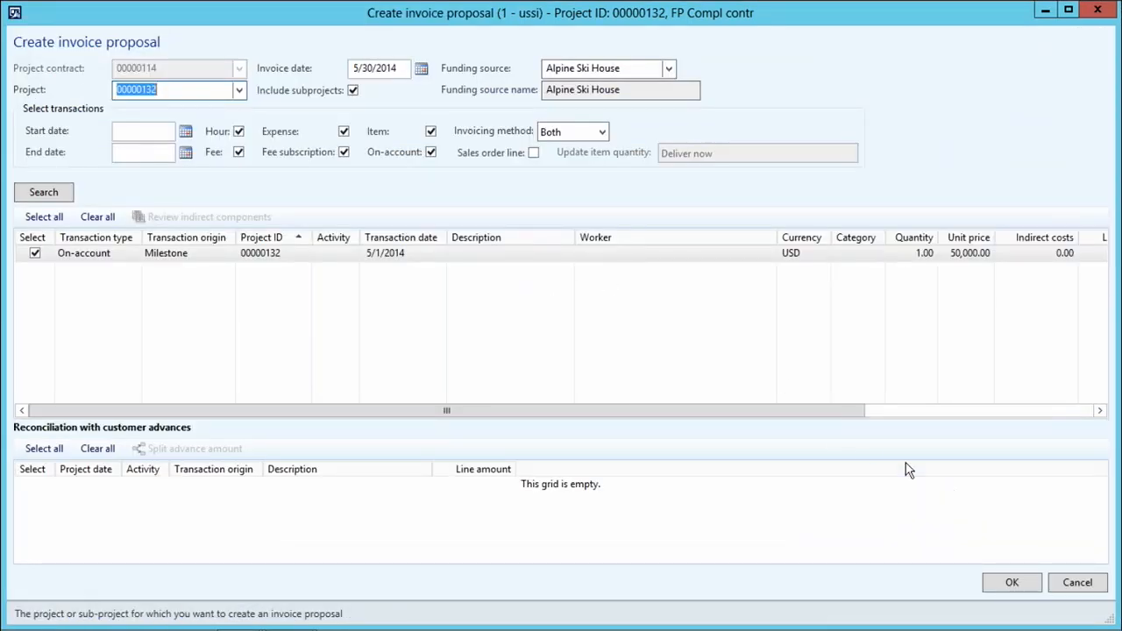
click(1010, 582)
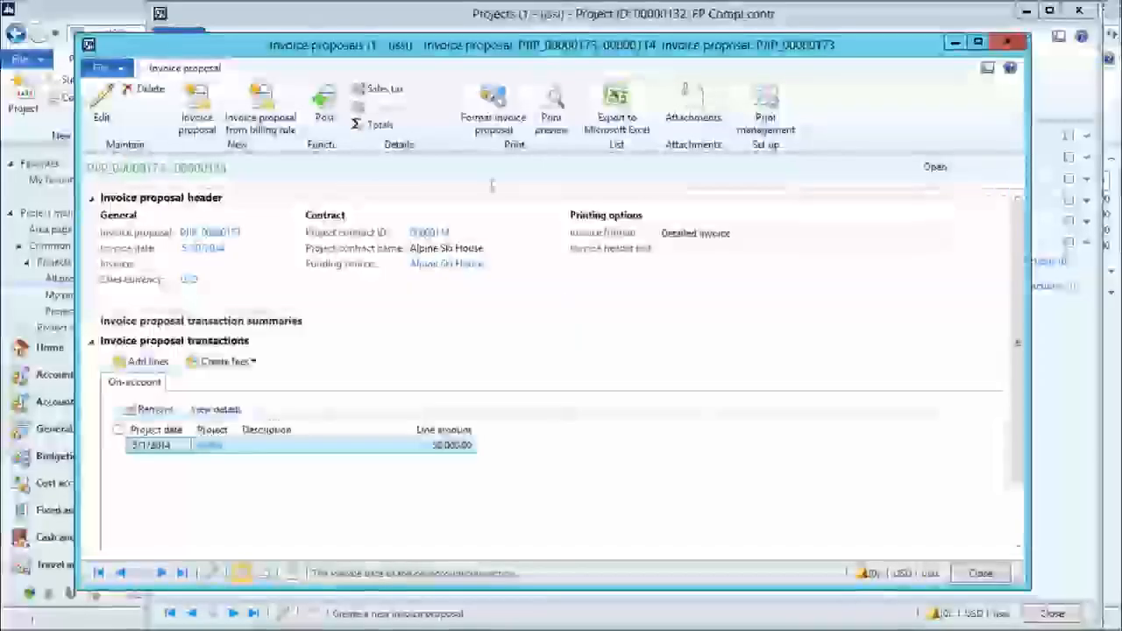
click(331, 110)
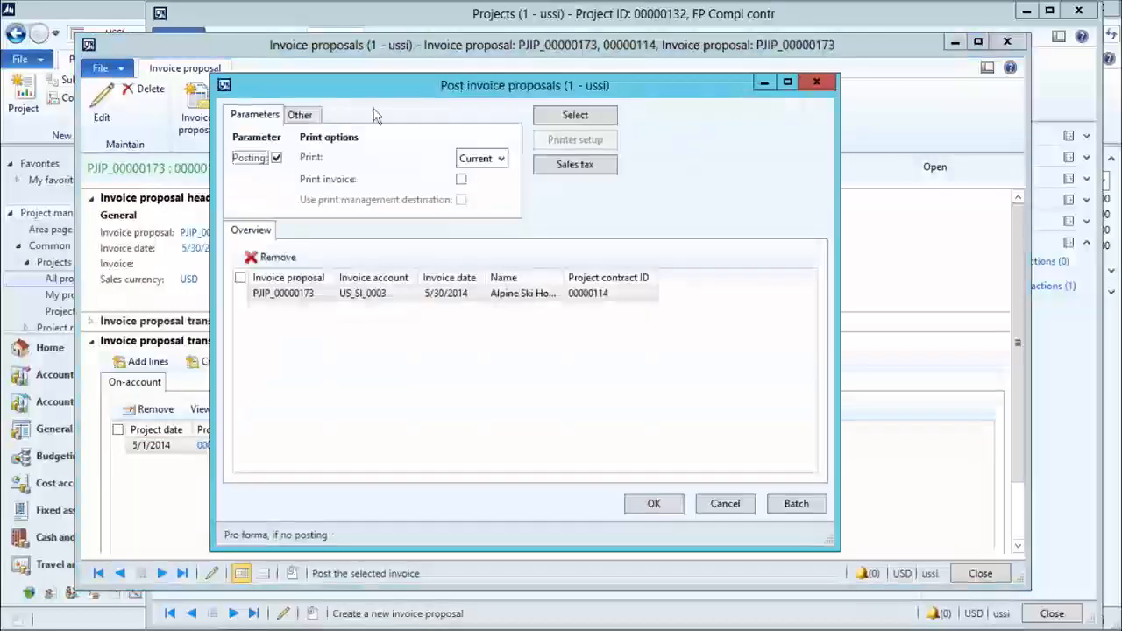
click(633, 509)
click(589, 380)
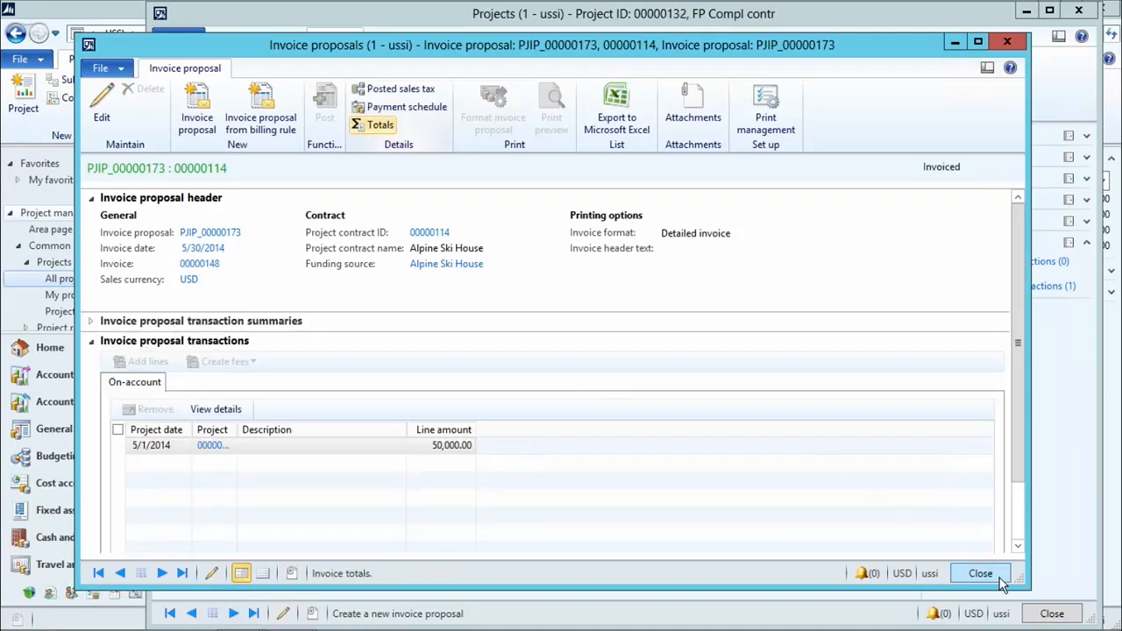
click(982, 582)
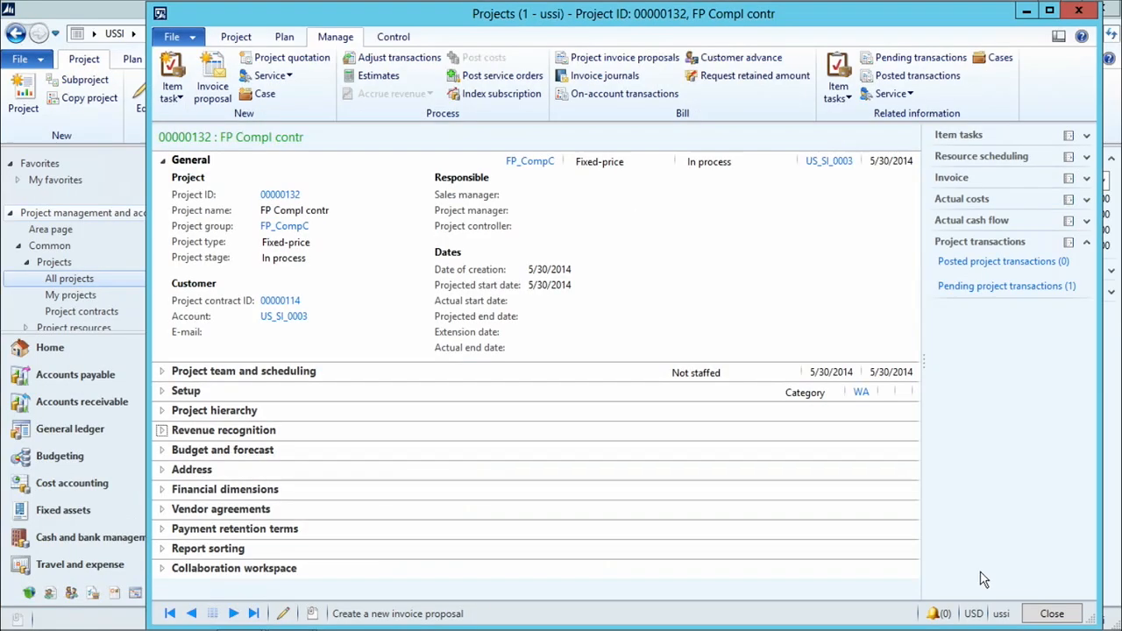
- Calculate the project statements, review the profit and loss structure and the WIP values, and close the statements
click(394, 37)
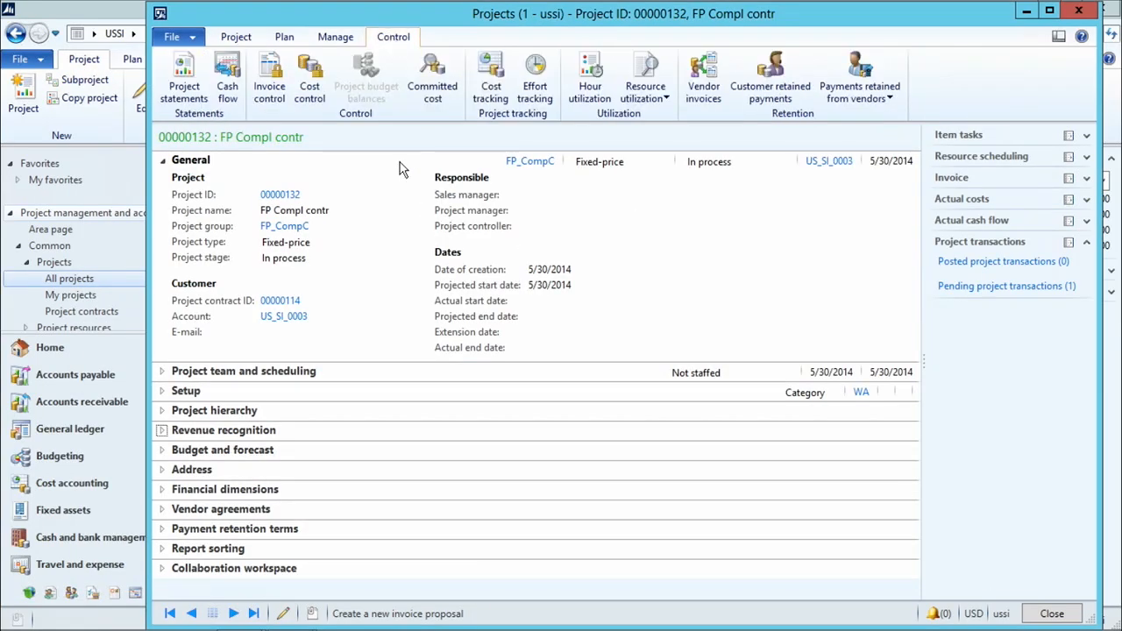
click(184, 81)
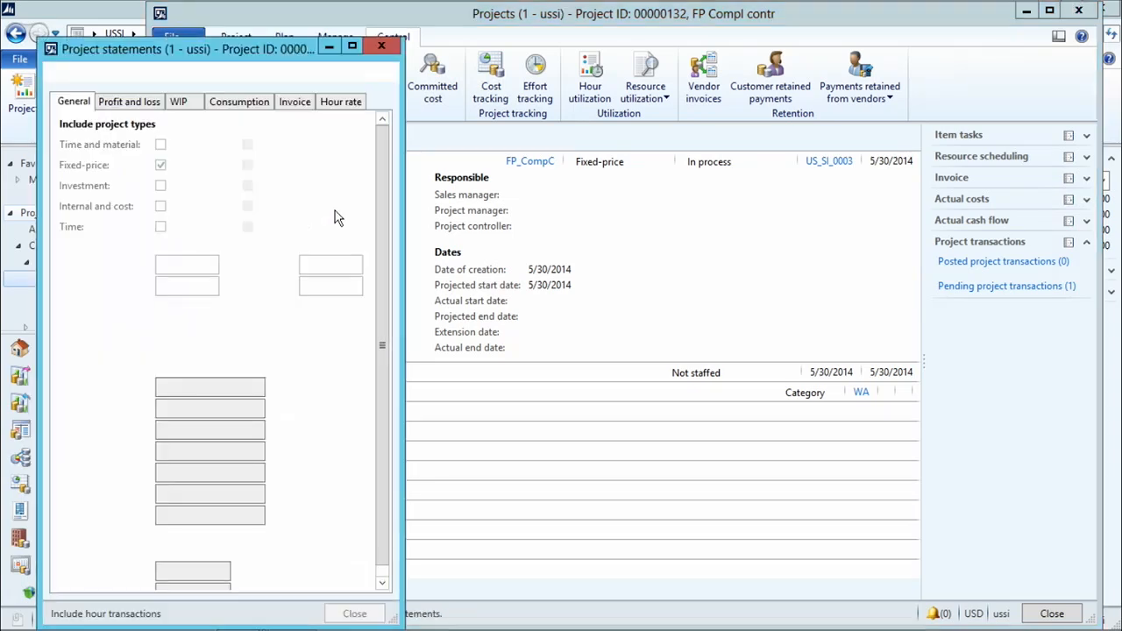
click(128, 71)
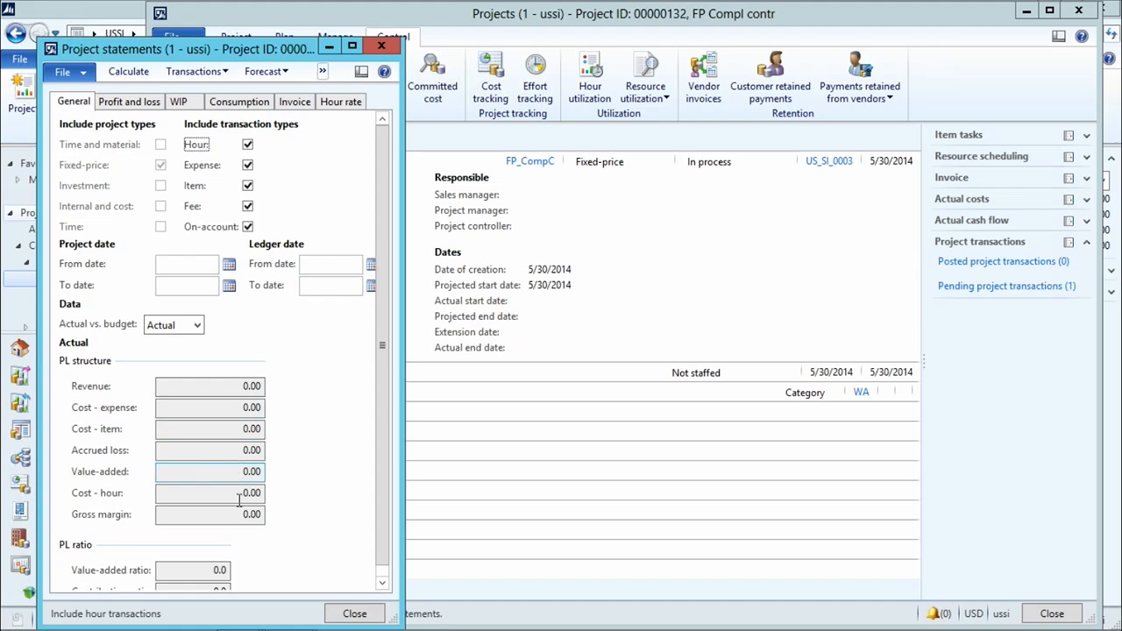
click(180, 104)
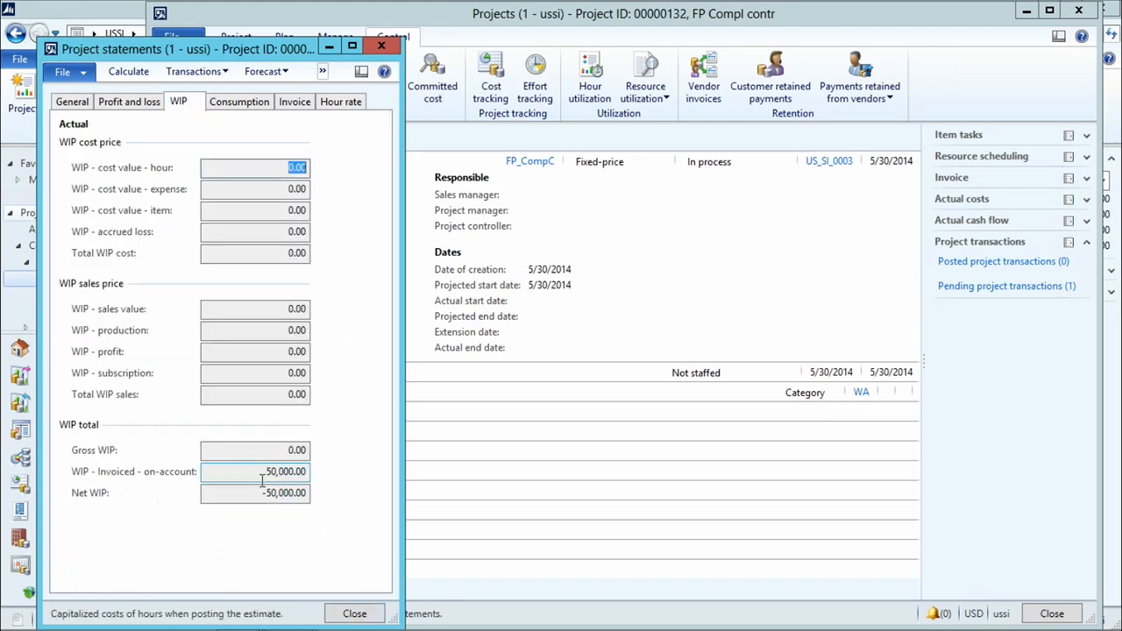
click(368, 614)
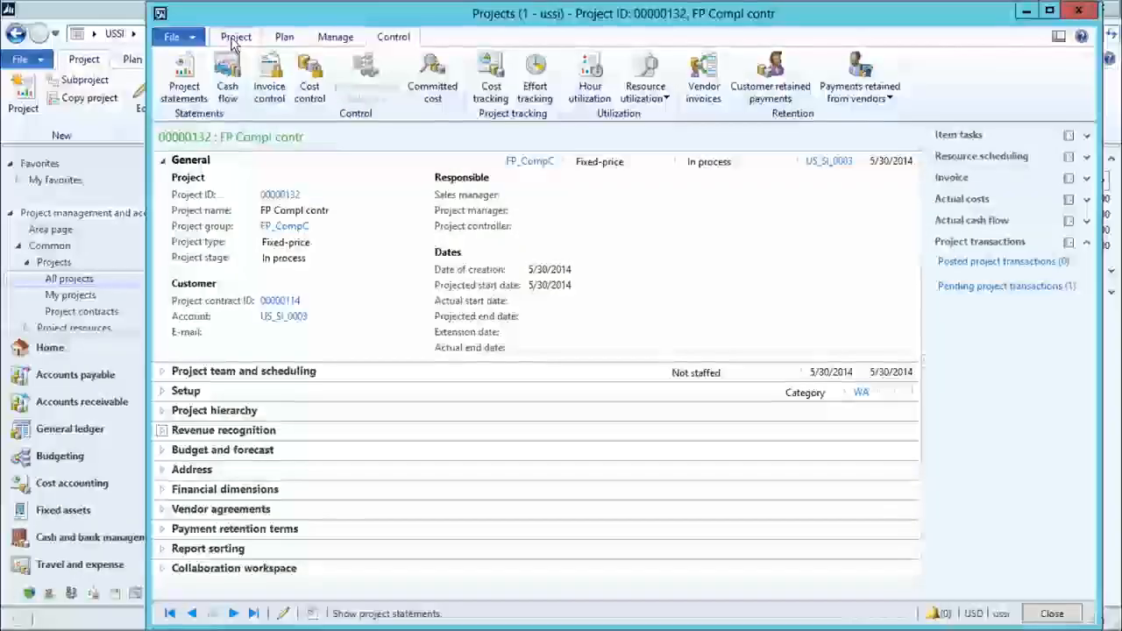
- Add an hour forecast line to the project using forecast model T_Forecast and category AppDev
click(235, 39)
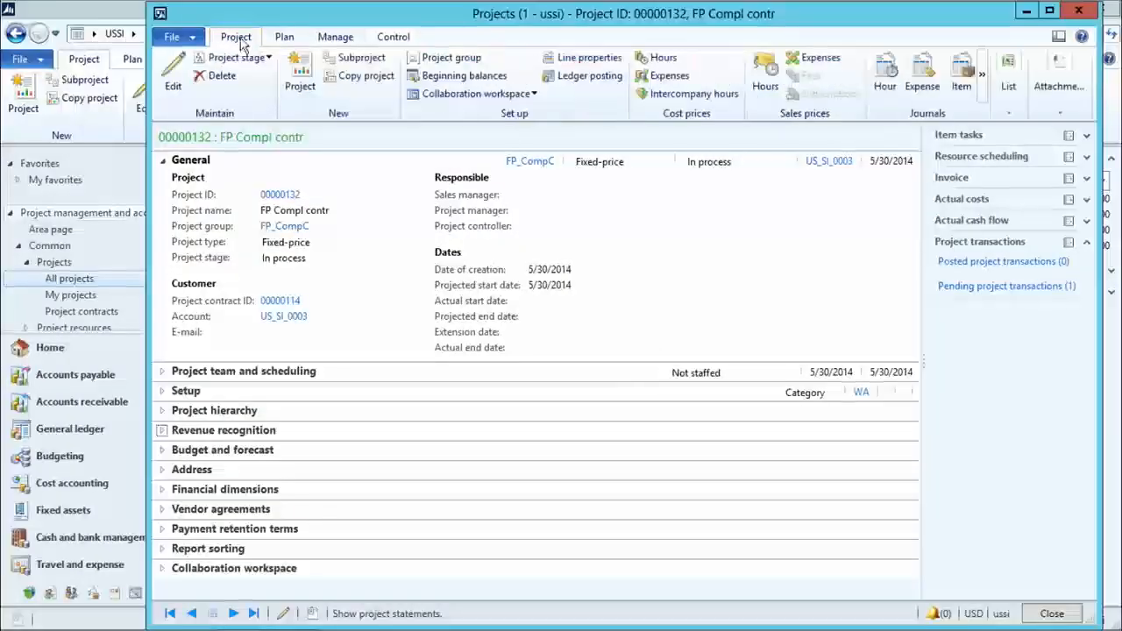
click(283, 39)
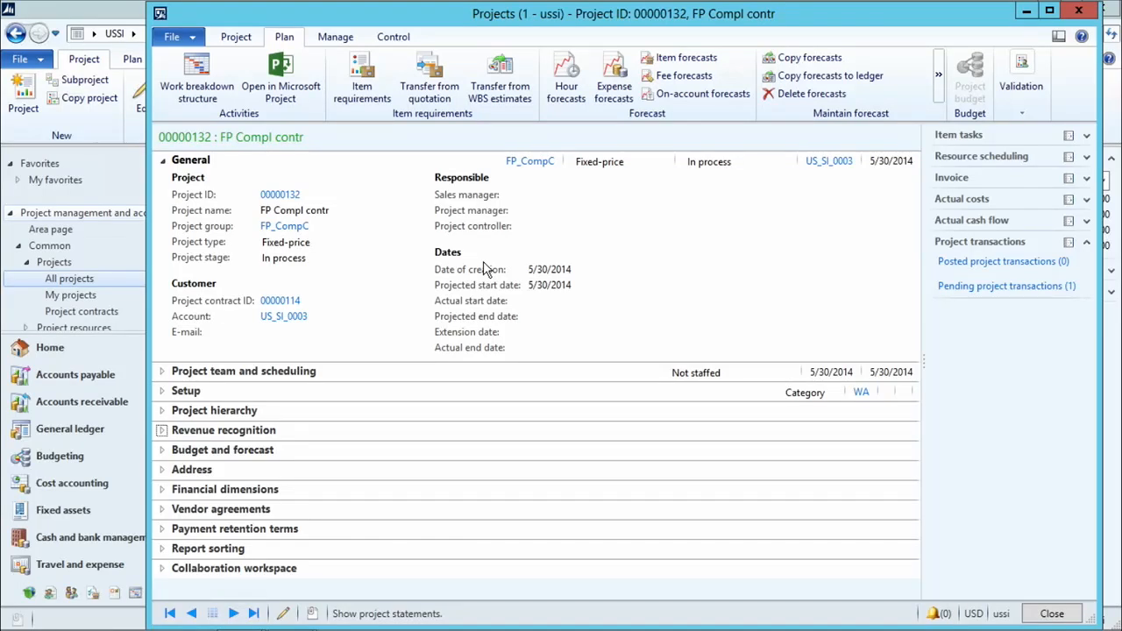
click(566, 79)
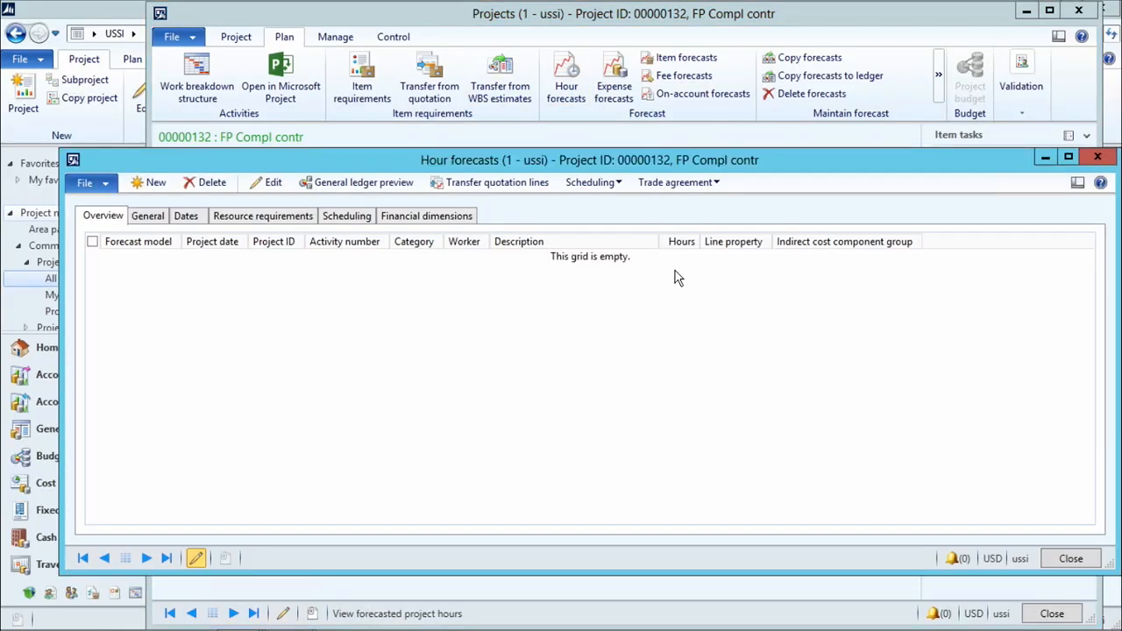
click(154, 184)
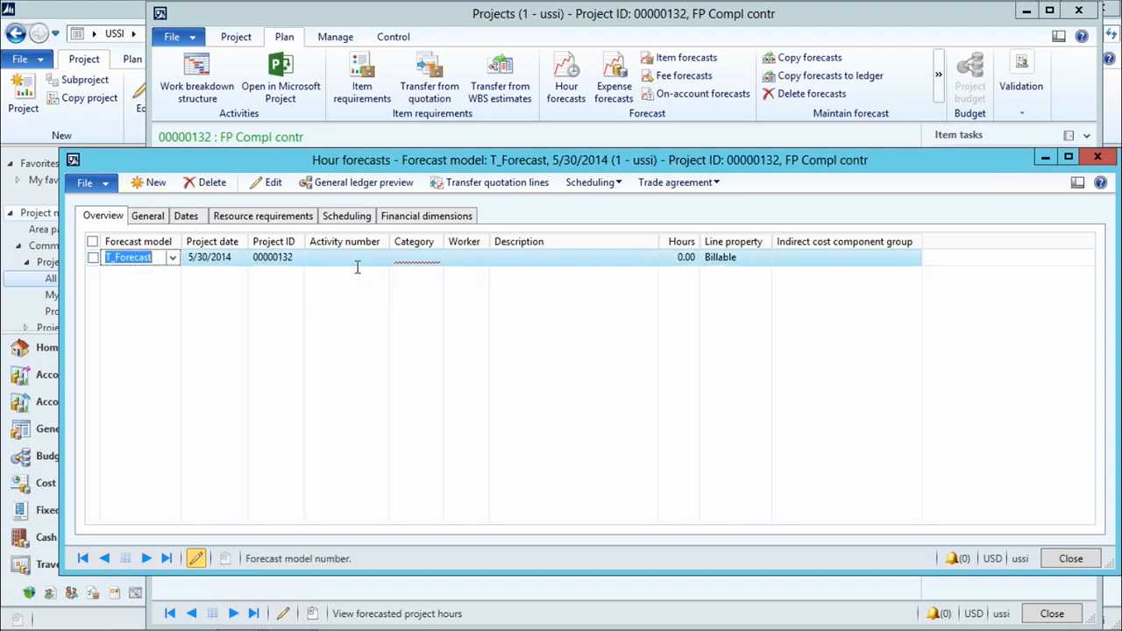
click(427, 257)
click(435, 258)
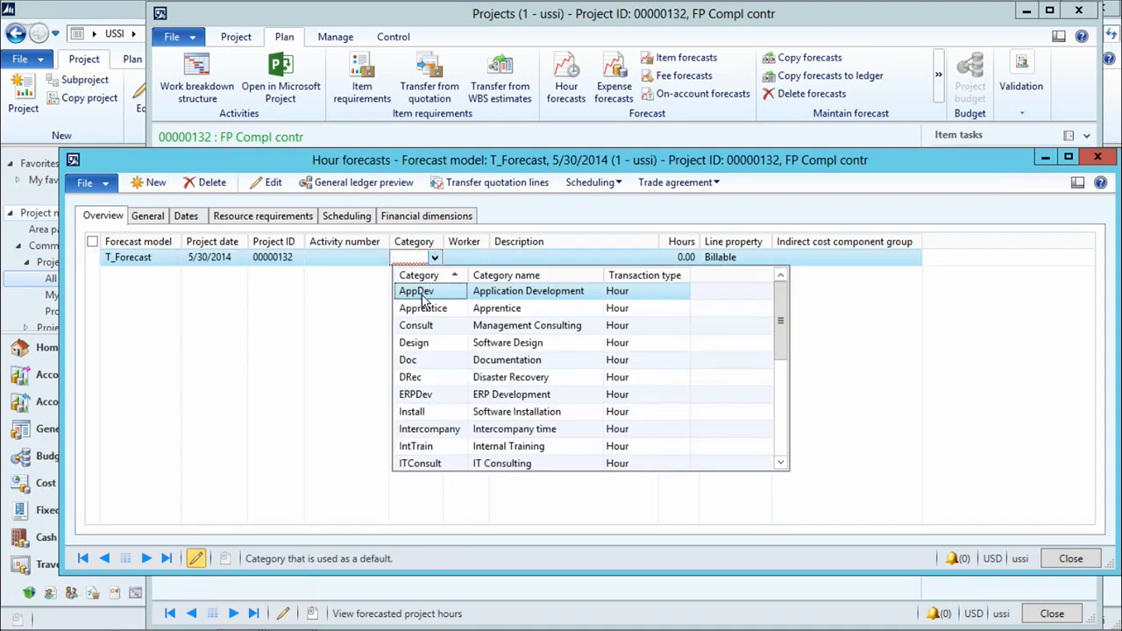
click(422, 295)
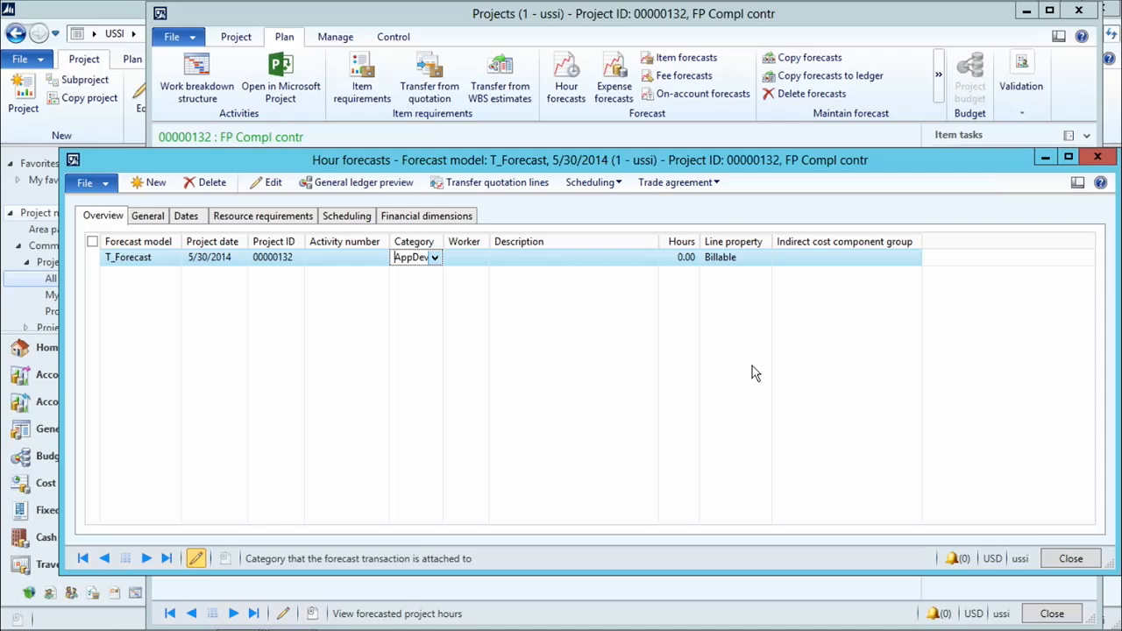
- Set the AppDev hour forecast to 100 hours and close the hour forecasts
key(Tab)
key(Tab)
key(Tab)
text(10)
key(Tab)
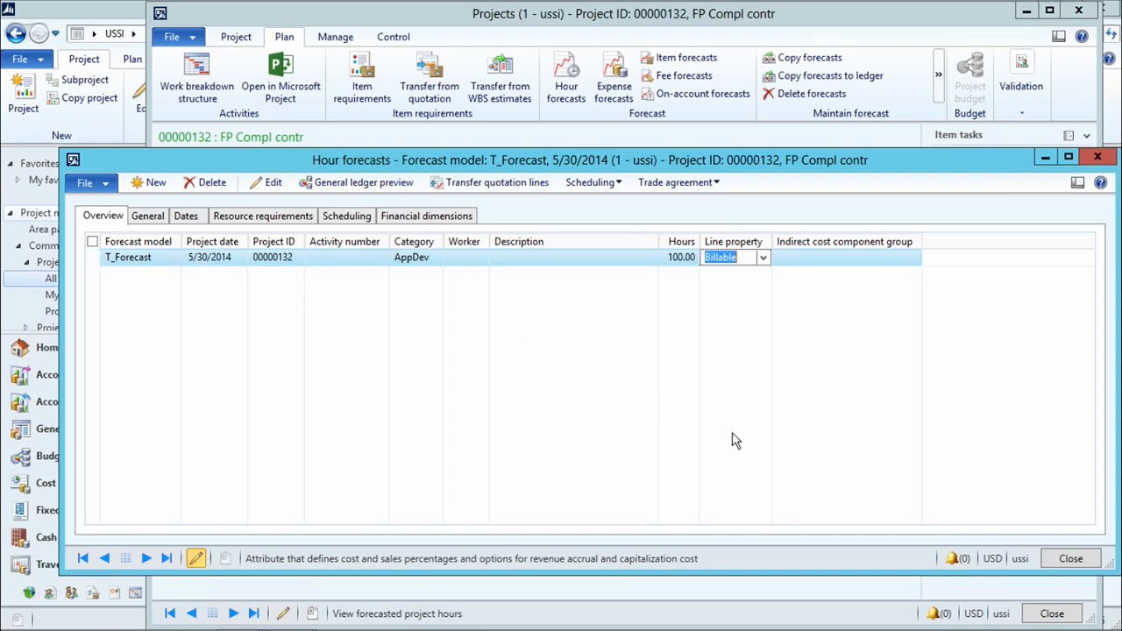
click(1069, 558)
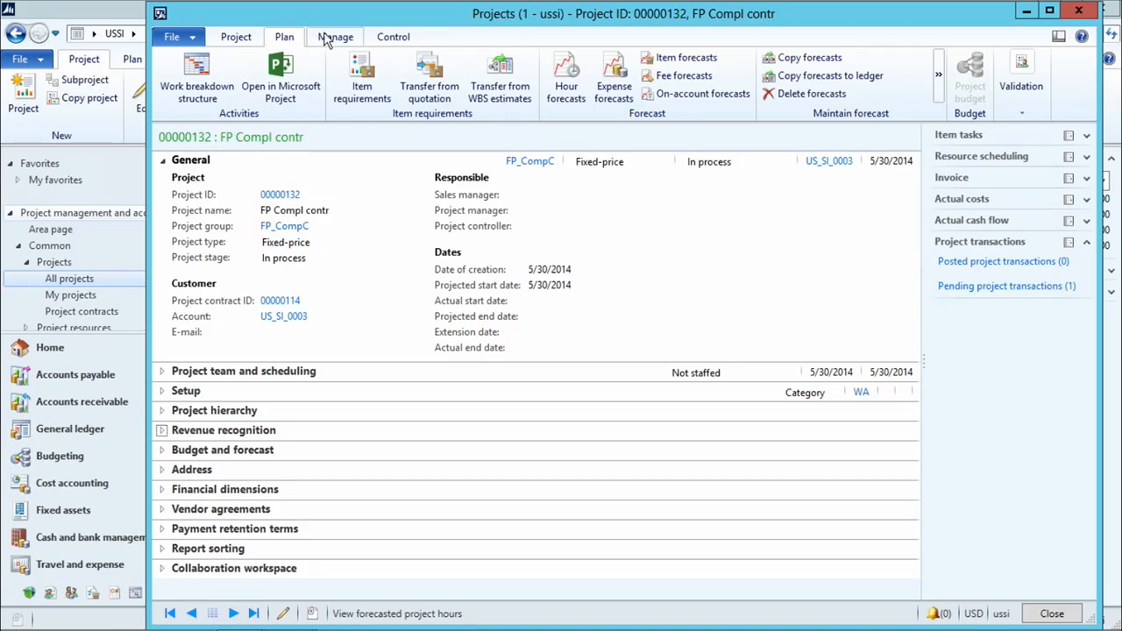
- Create a new Hours journal for the project and open its journal lines
click(241, 40)
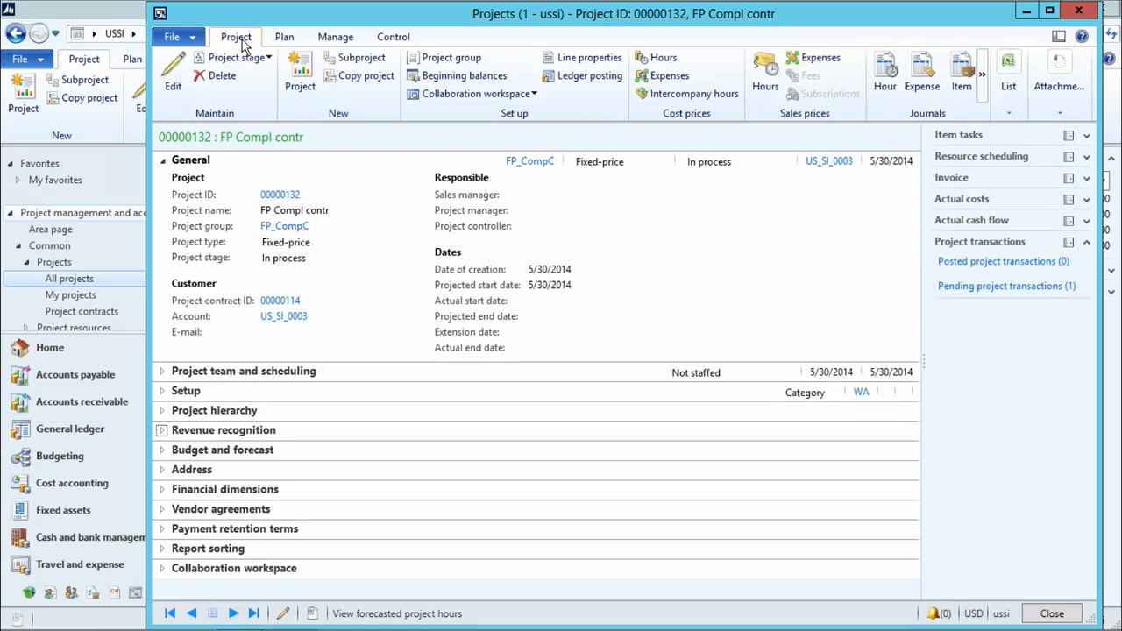
click(884, 86)
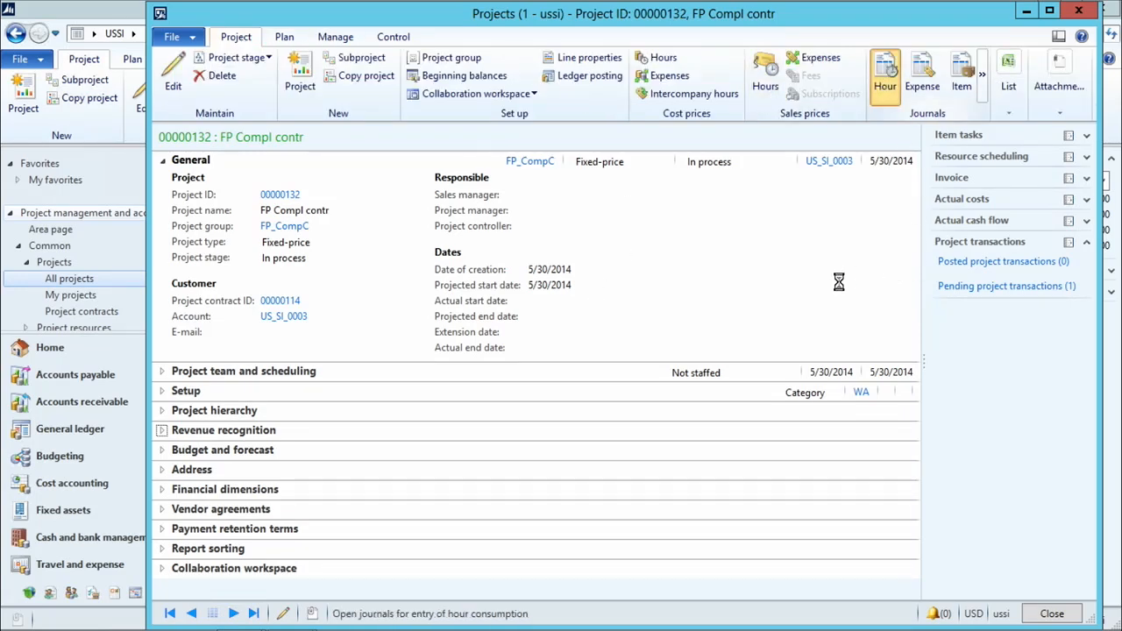
click(303, 112)
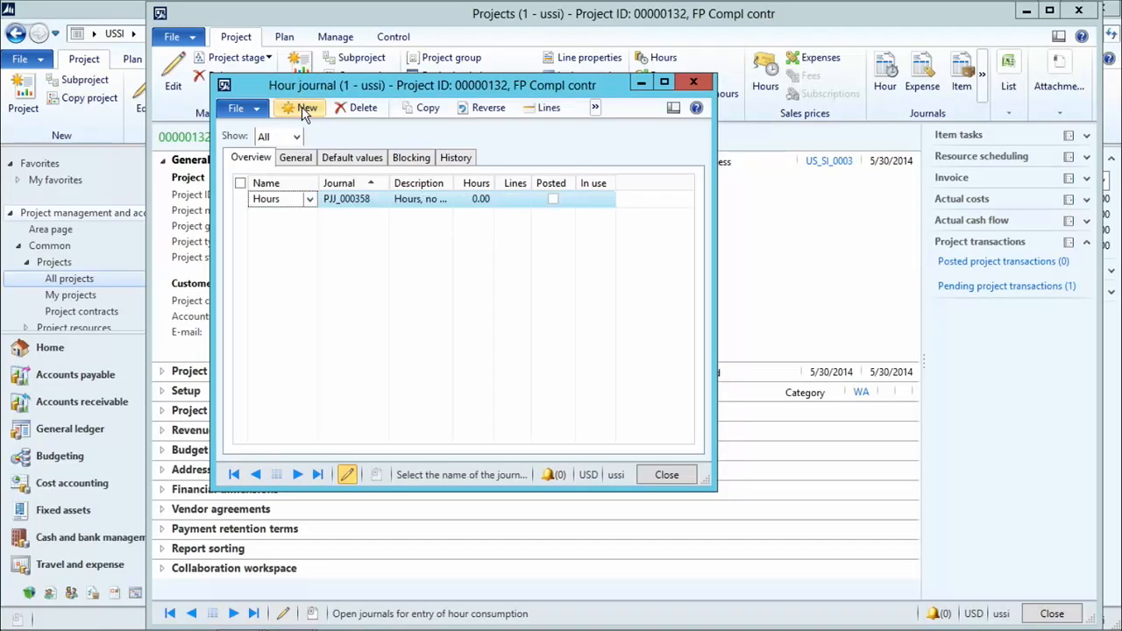
click(545, 109)
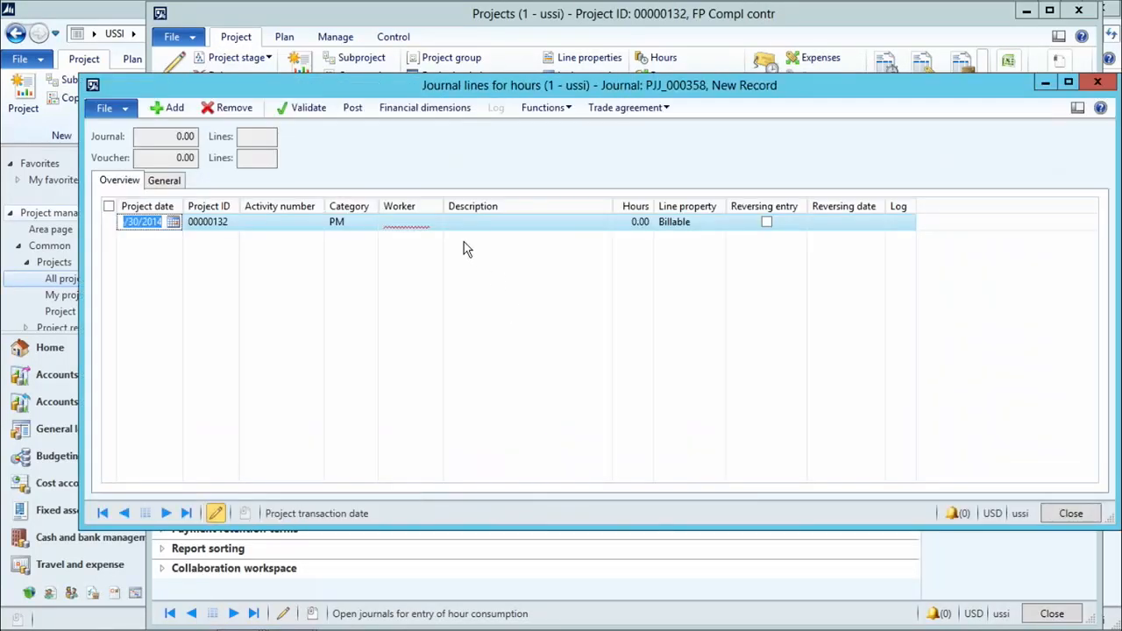
- Set the journal line's category to AppDev and assign the Client Services consultant as the worker
click(359, 221)
click(369, 222)
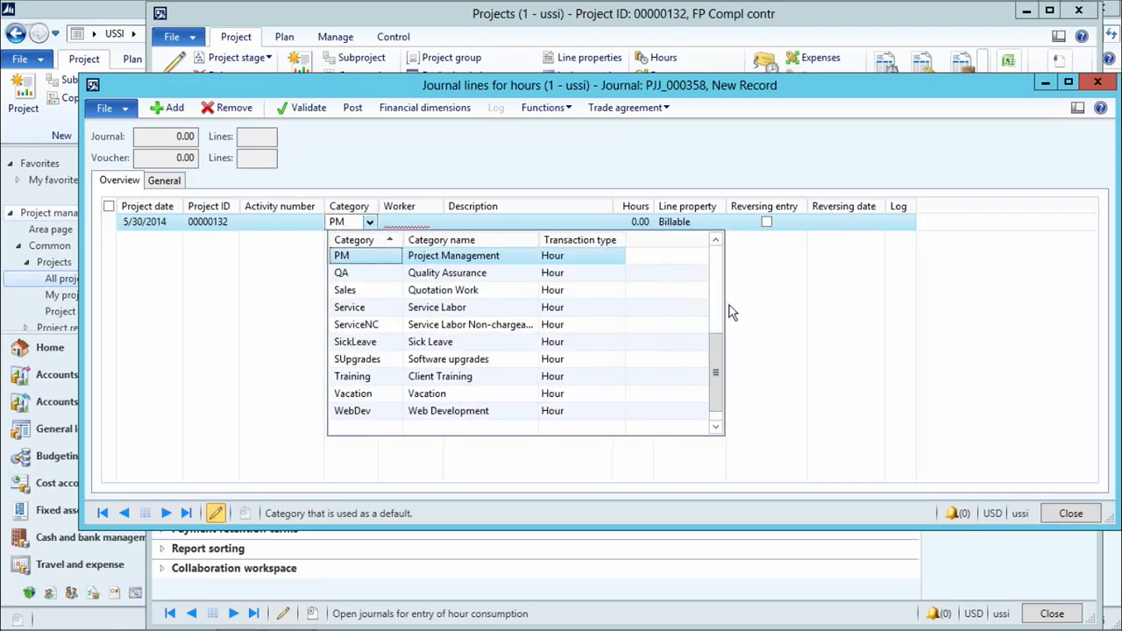
drag(719, 370, 717, 247)
click(375, 257)
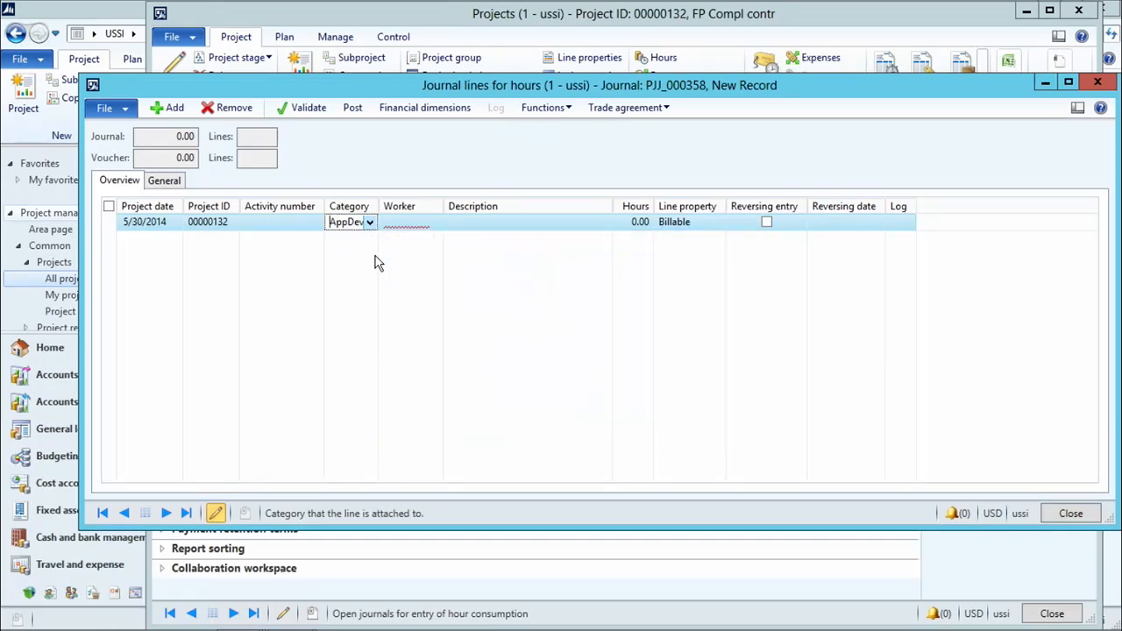
click(429, 222)
click(433, 223)
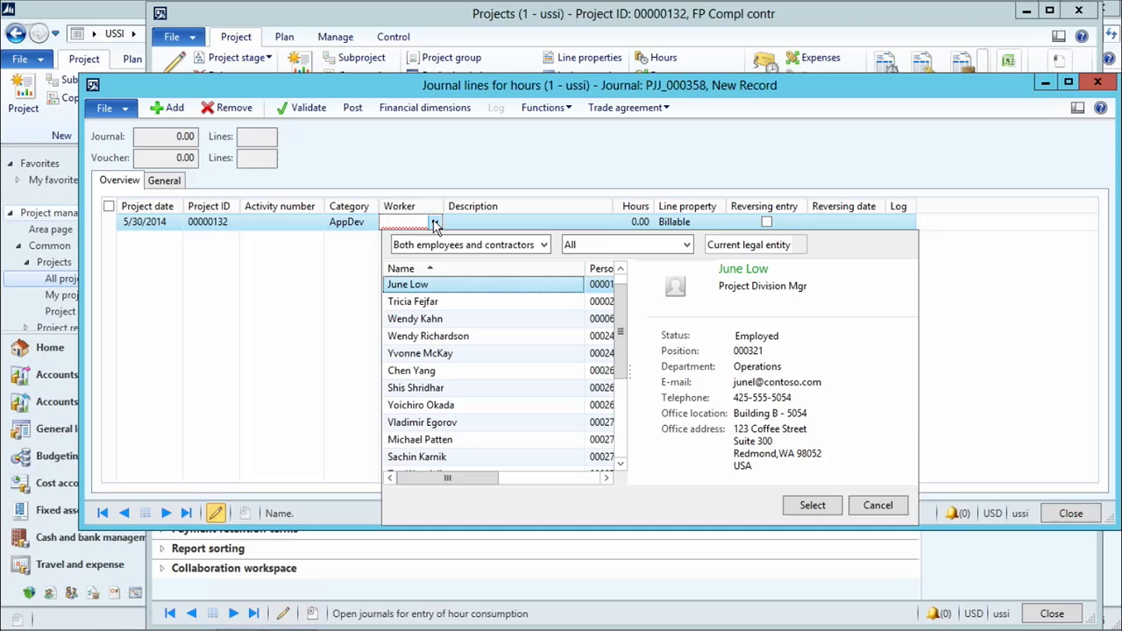
click(441, 341)
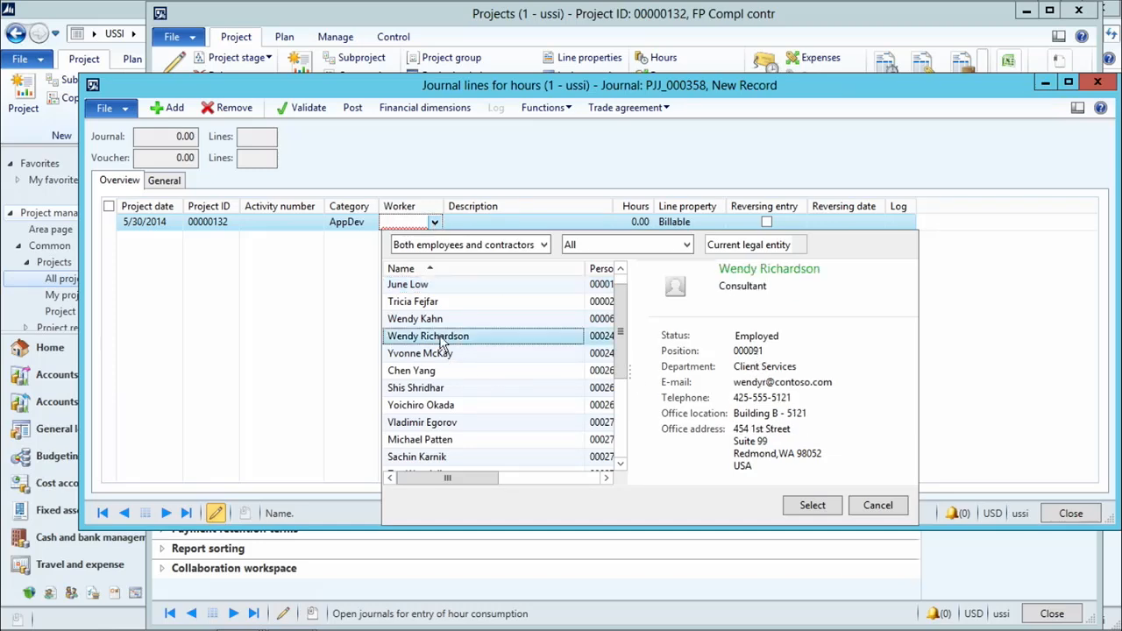
click(810, 504)
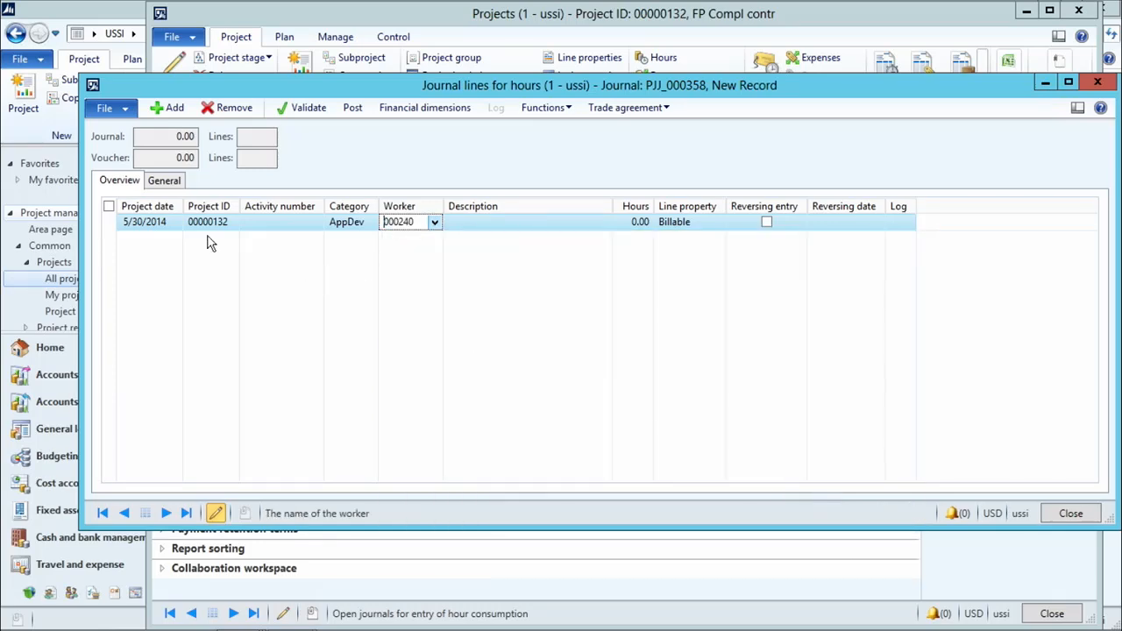
- Set the hour journal line's project date to 5/16/2014 and its hours to 50
click(144, 221)
click(175, 223)
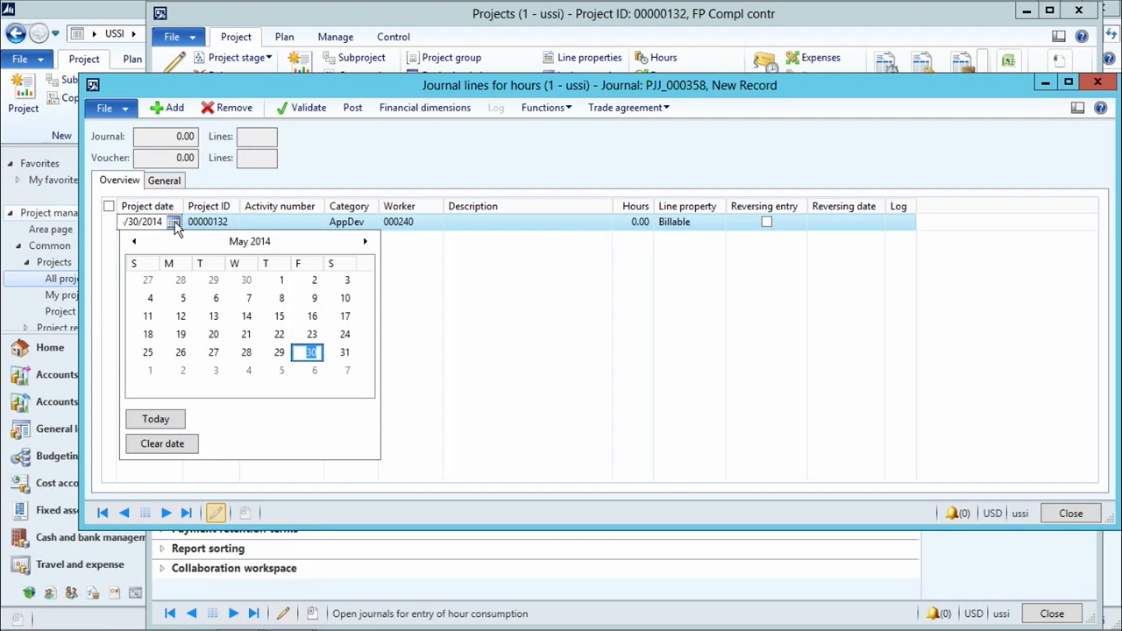
click(312, 316)
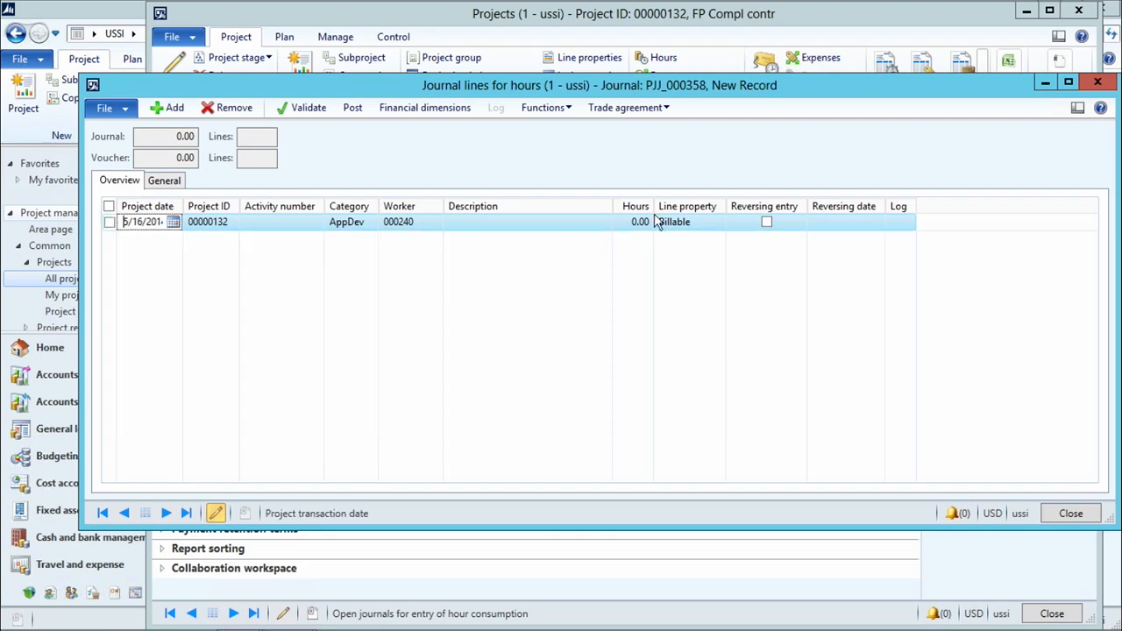
click(624, 222)
text(5)
- Post the hour journal and close the journal lines and the hour journal
click(352, 107)
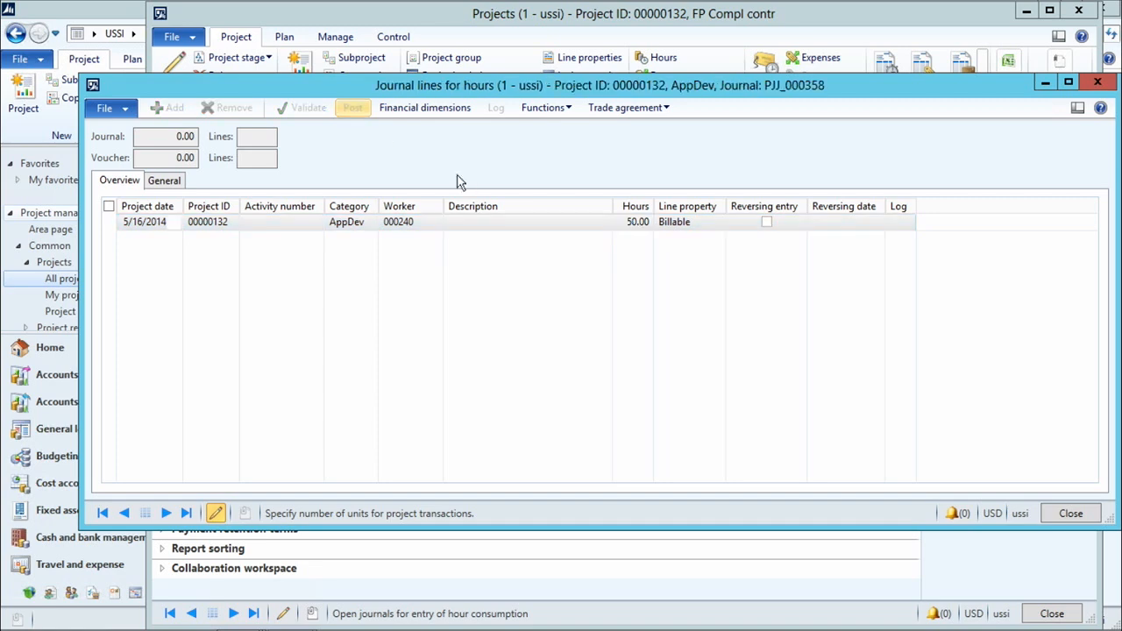
click(602, 387)
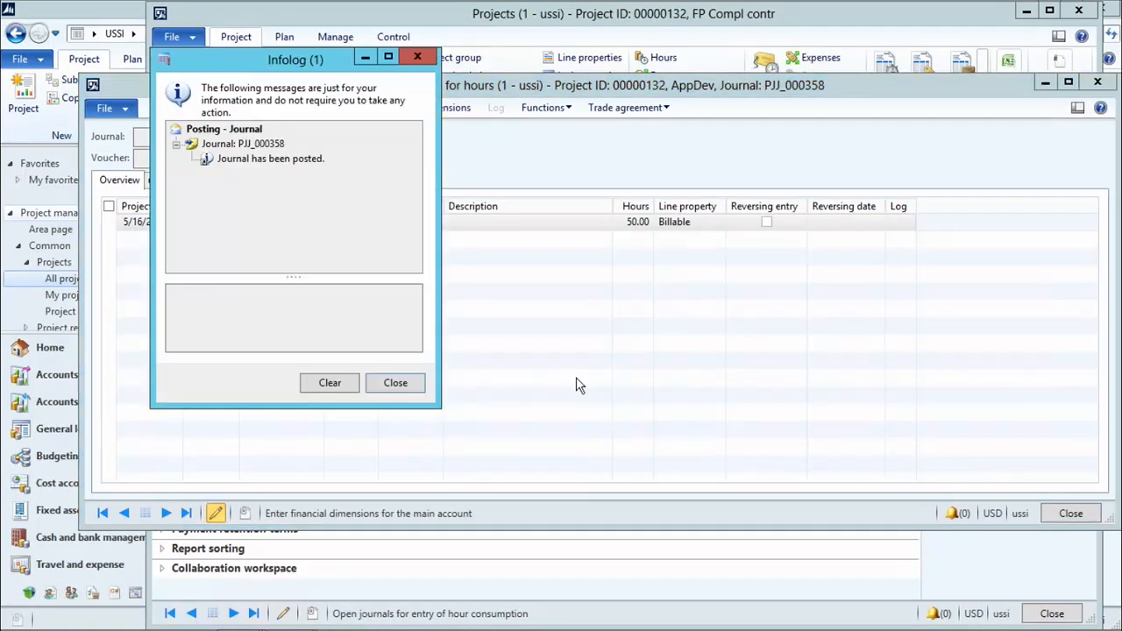
click(391, 382)
click(1064, 514)
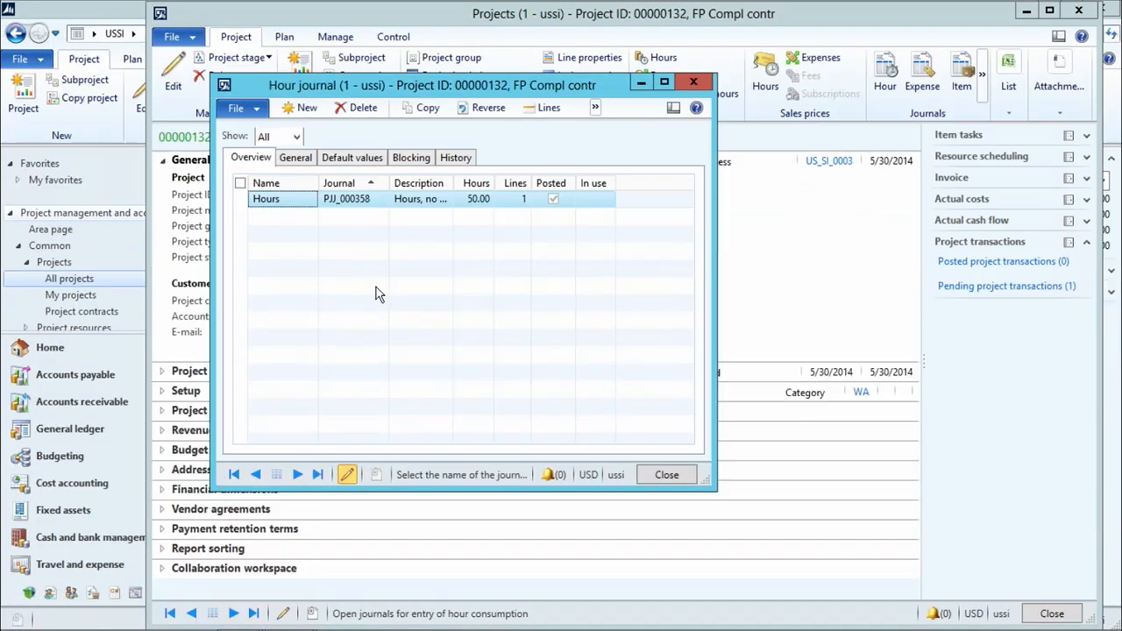
click(664, 475)
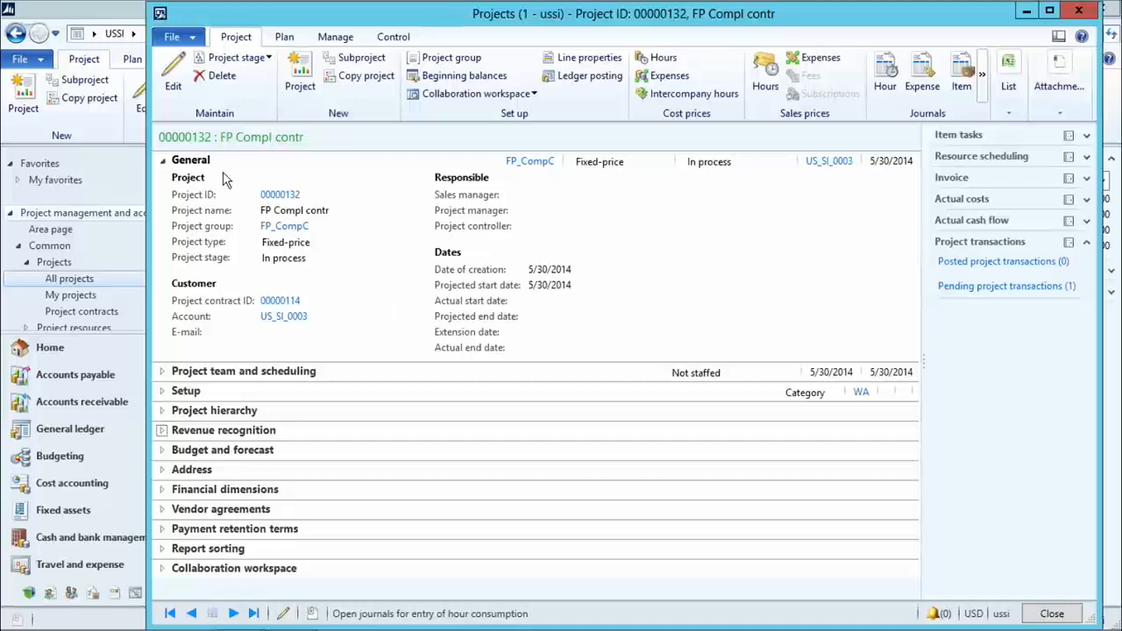
- Open the project's estimates and start a new estimate with estimate date 5/31/2014
click(335, 38)
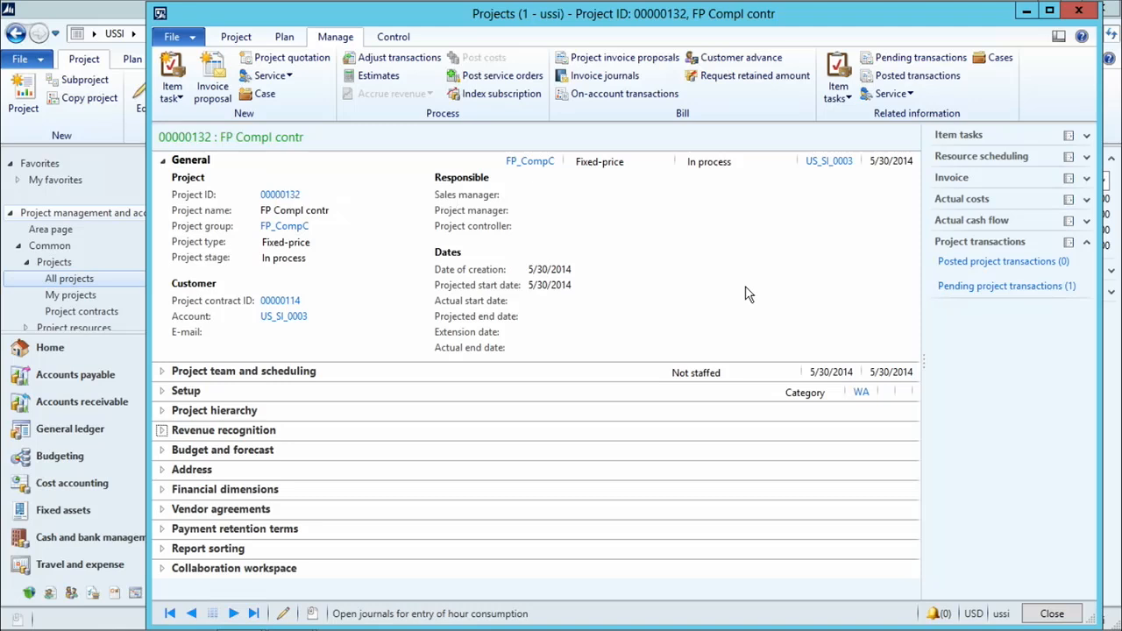
click(379, 75)
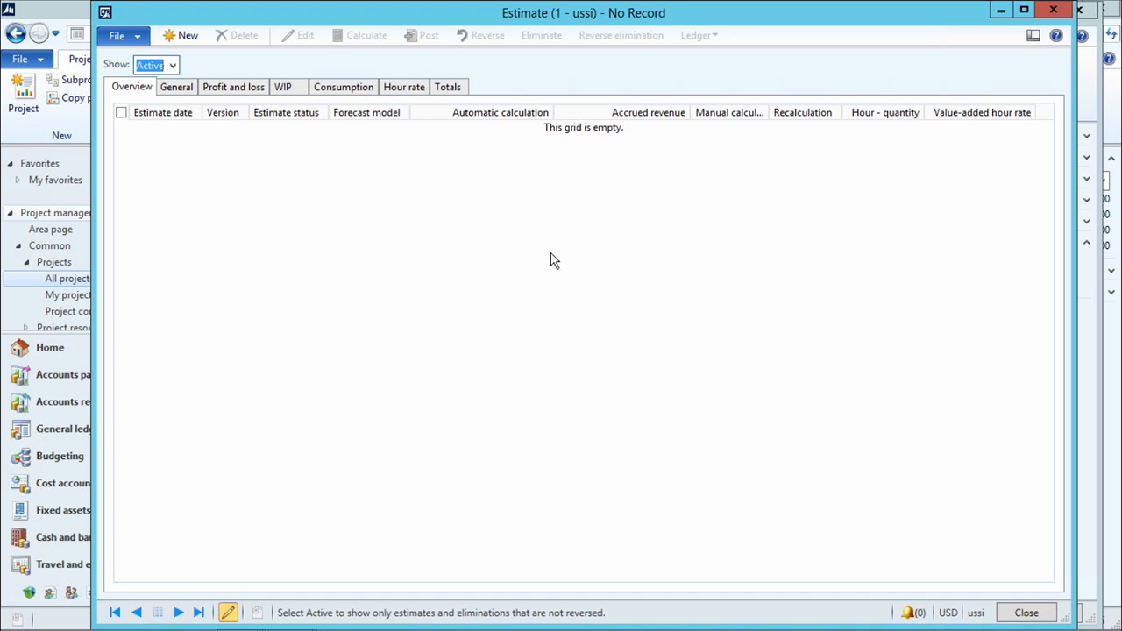
click(175, 35)
click(423, 253)
click(408, 464)
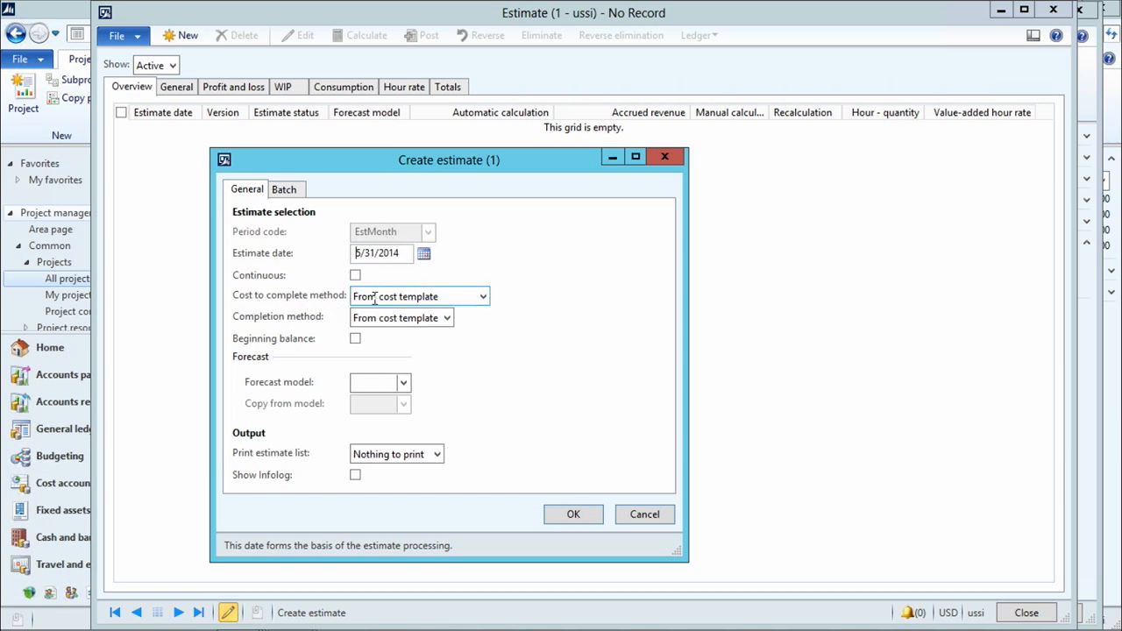
- Try Work progress percentage as the cost to complete method and restore From cost template
click(482, 298)
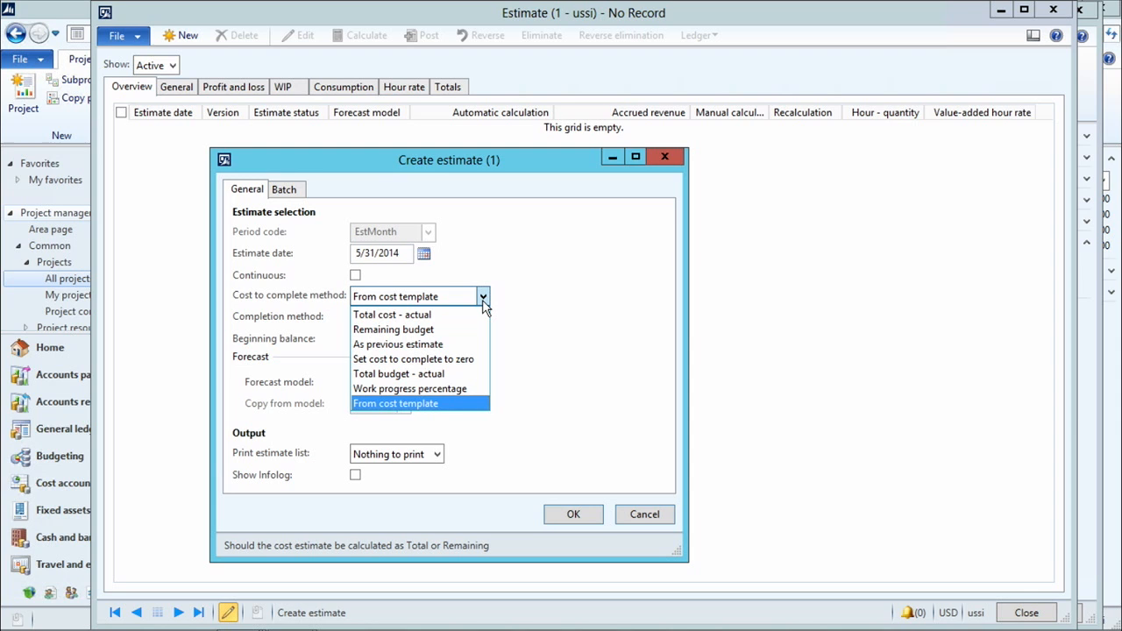
click(434, 389)
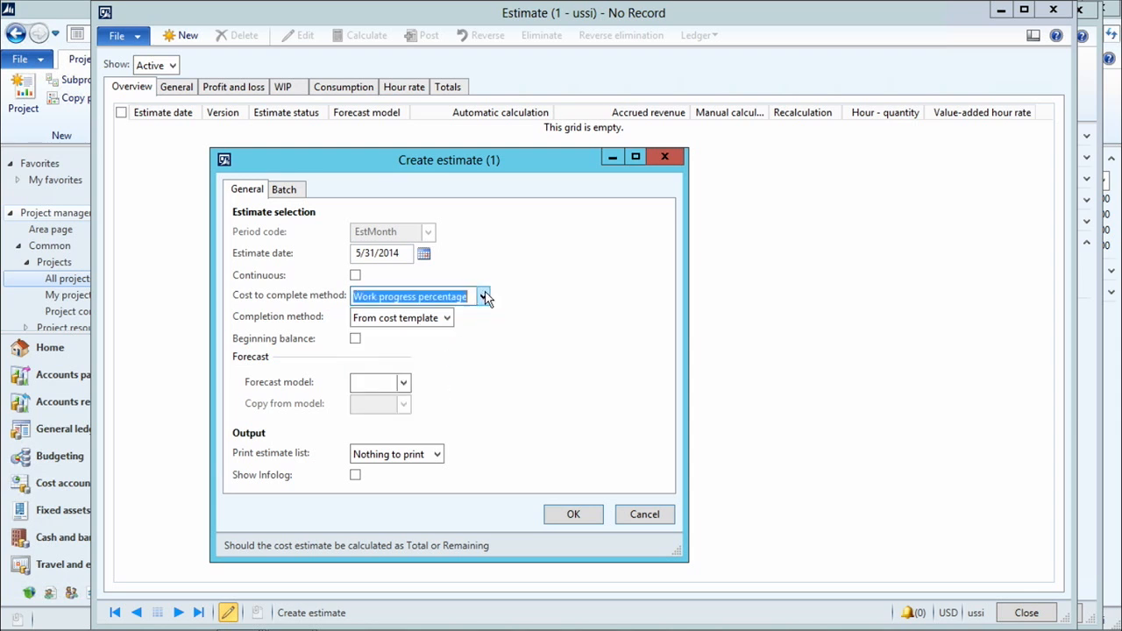
click(483, 296)
click(456, 405)
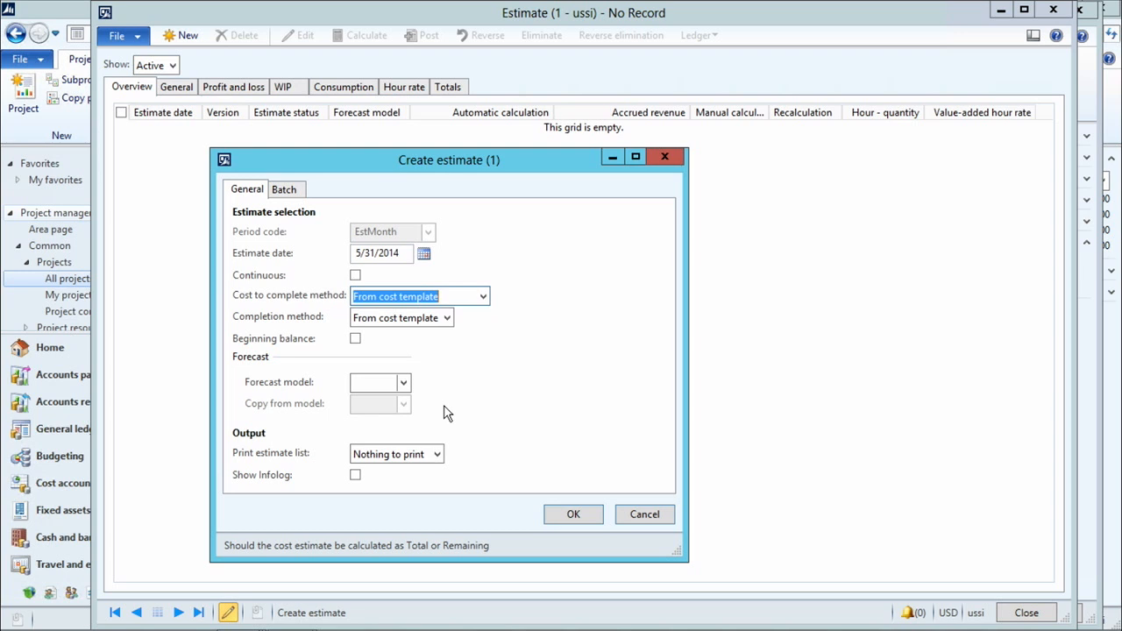
- Try the Automatic and Manual completion methods and restore From cost template
click(448, 320)
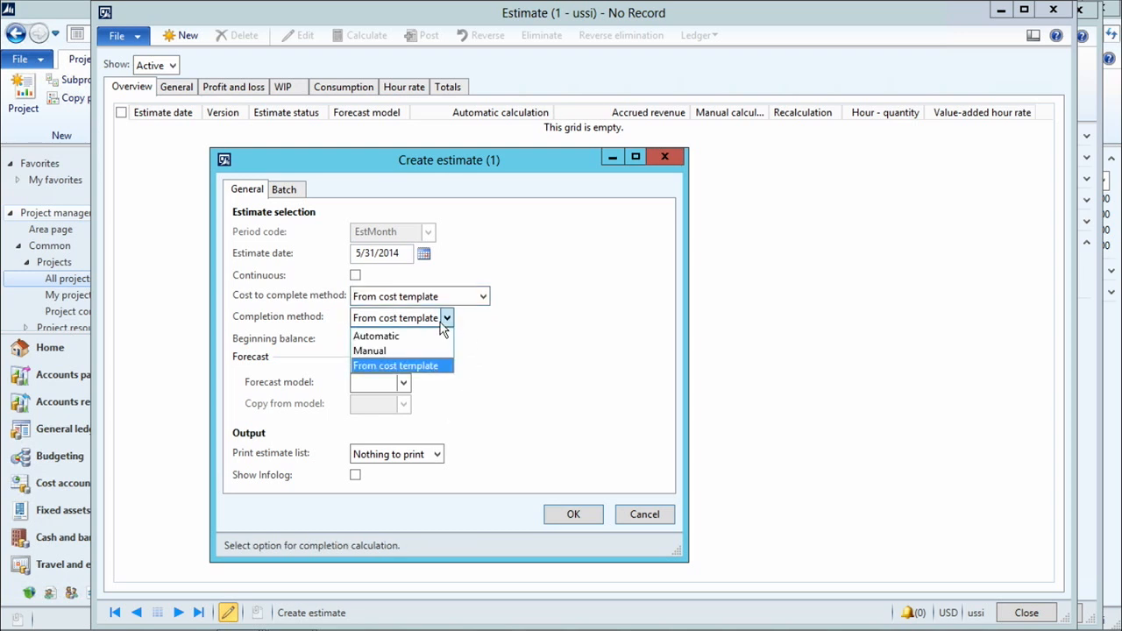
click(401, 336)
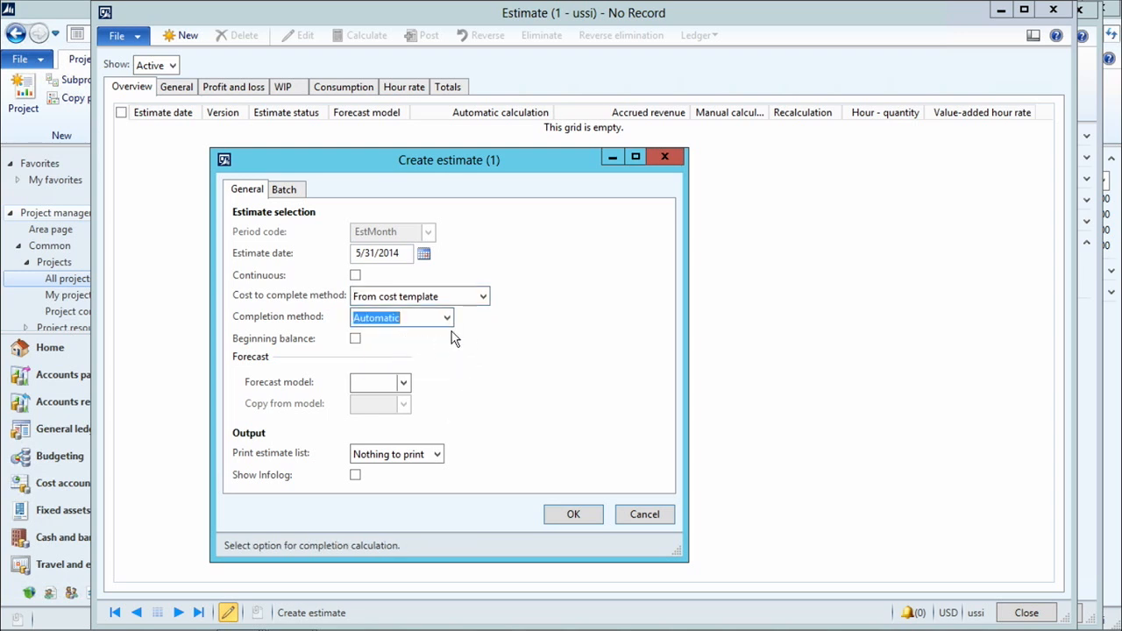
click(447, 319)
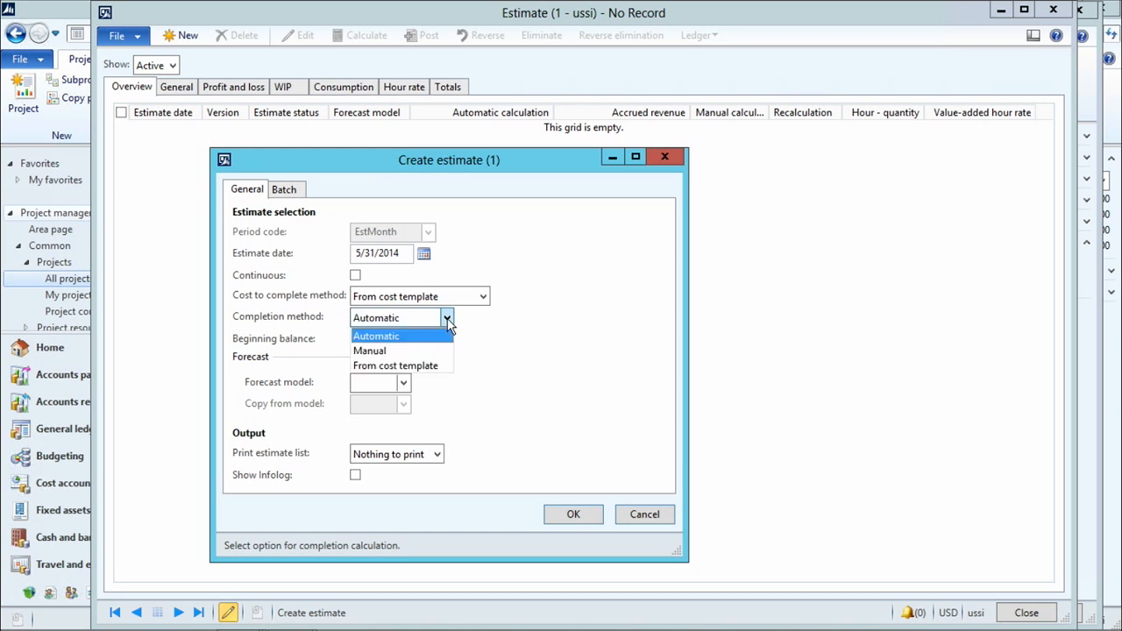
click(411, 345)
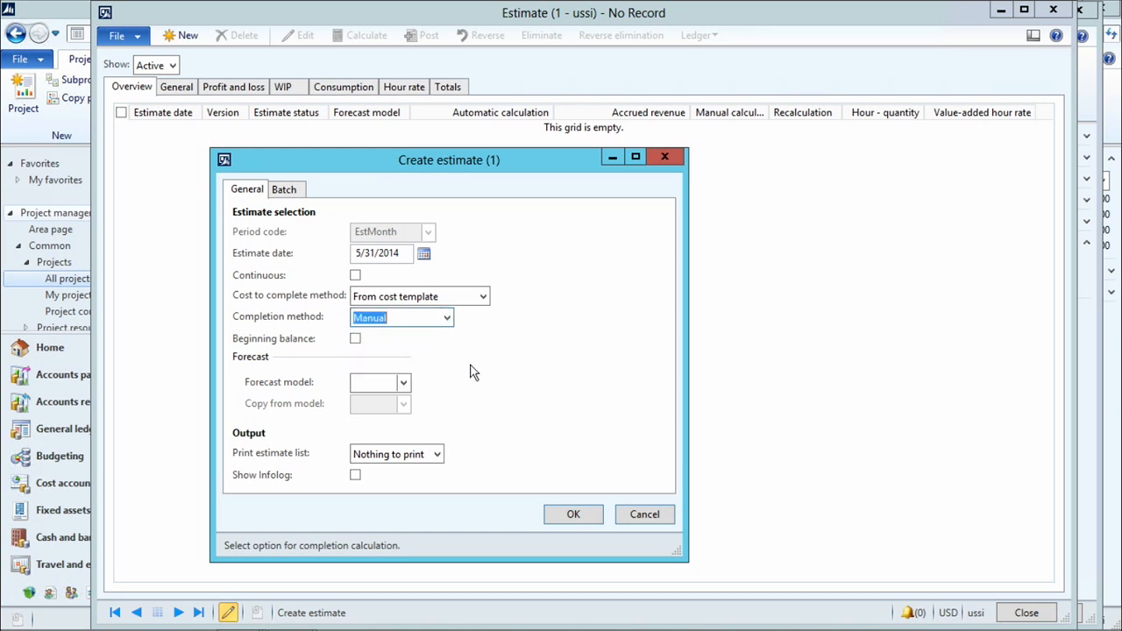
click(447, 319)
click(425, 365)
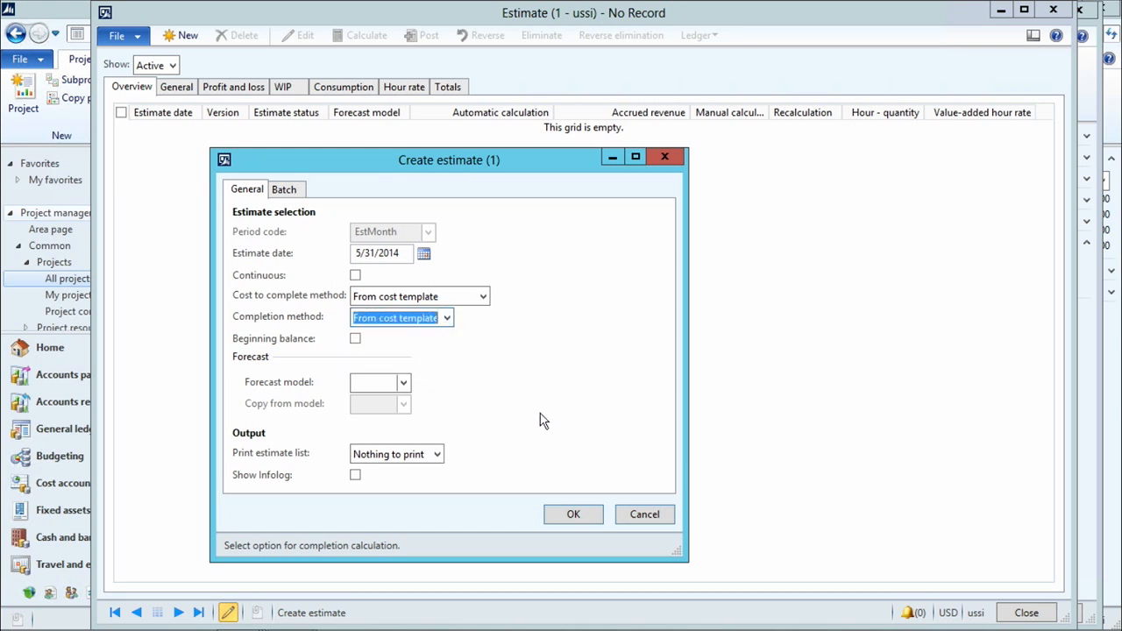
- Choose forecast model T_Forecast for the estimate and create it
click(398, 382)
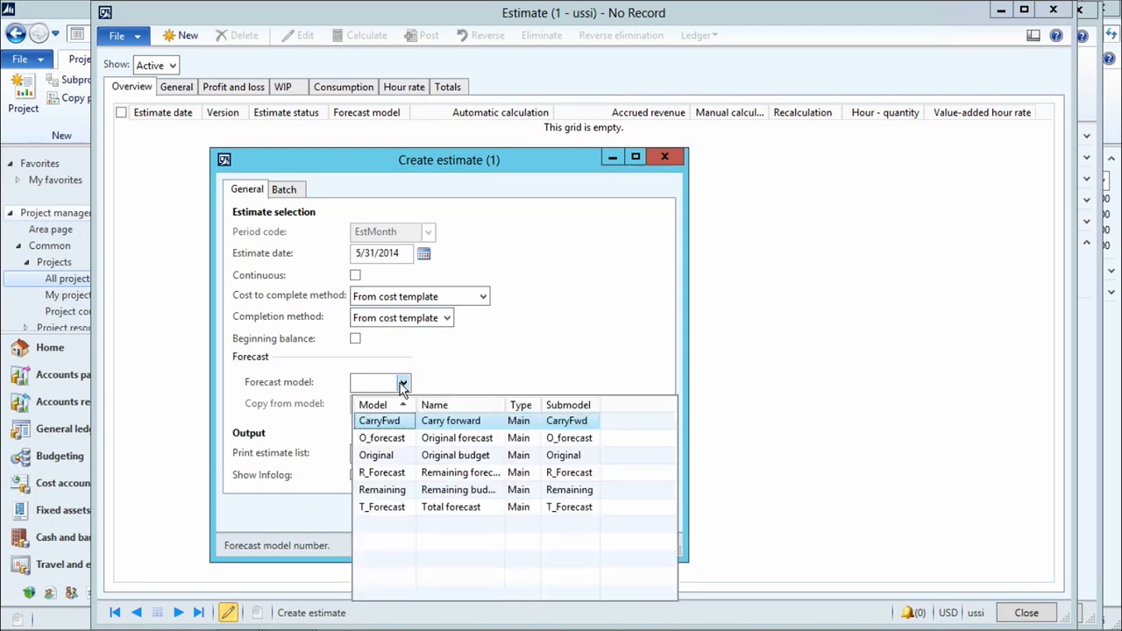
click(396, 508)
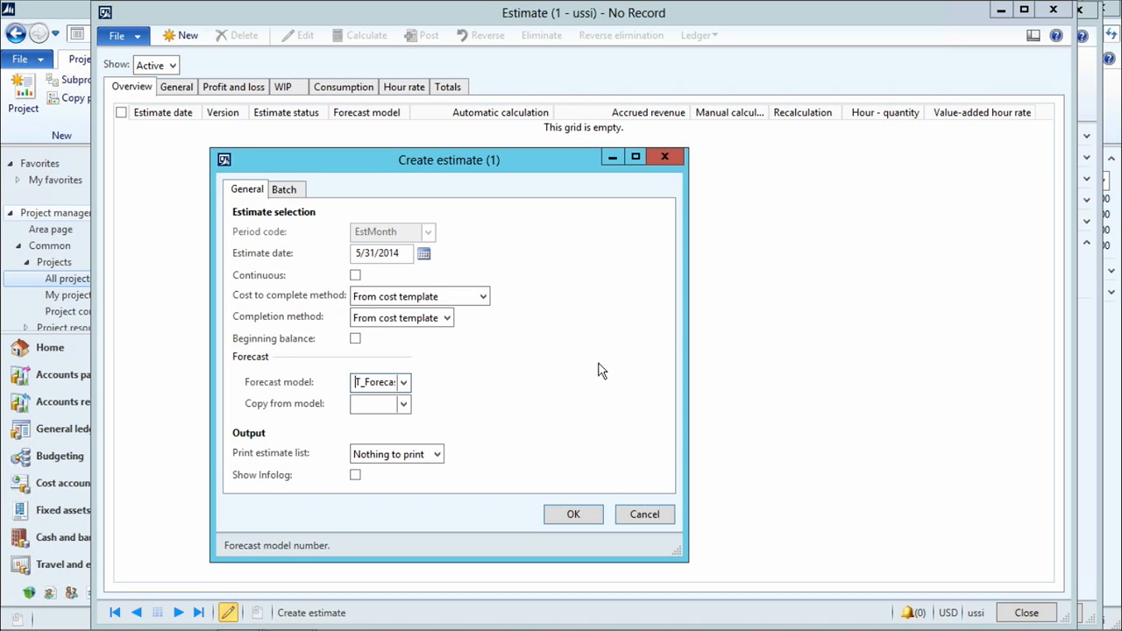
click(574, 515)
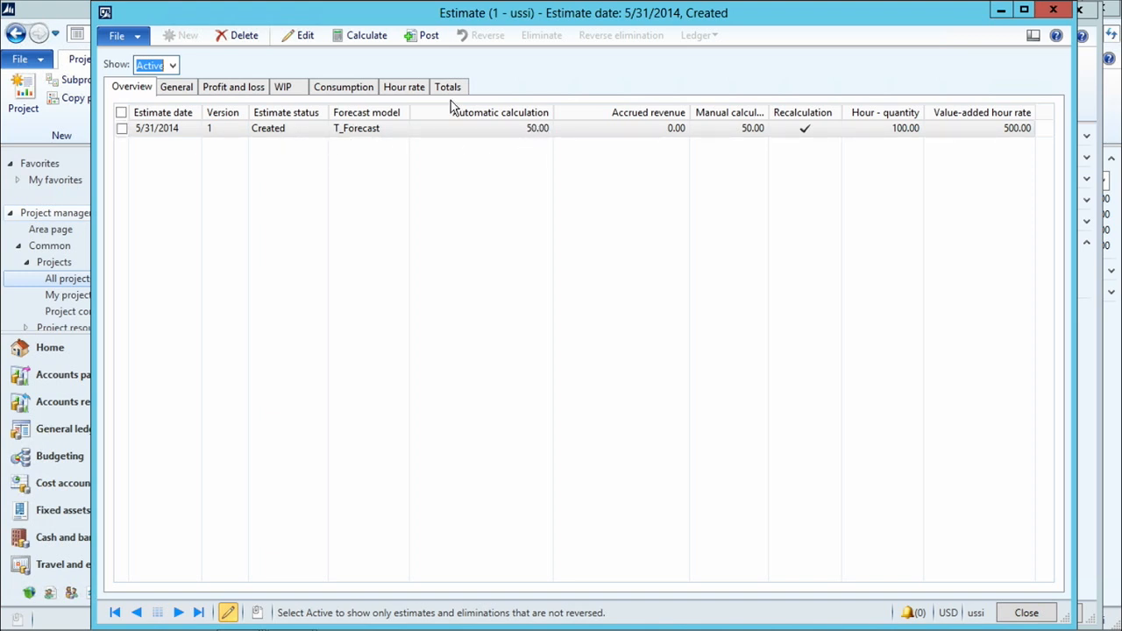
- Review the new estimate's general profit and loss figures and its totals, and return to the estimate overview
click(193, 91)
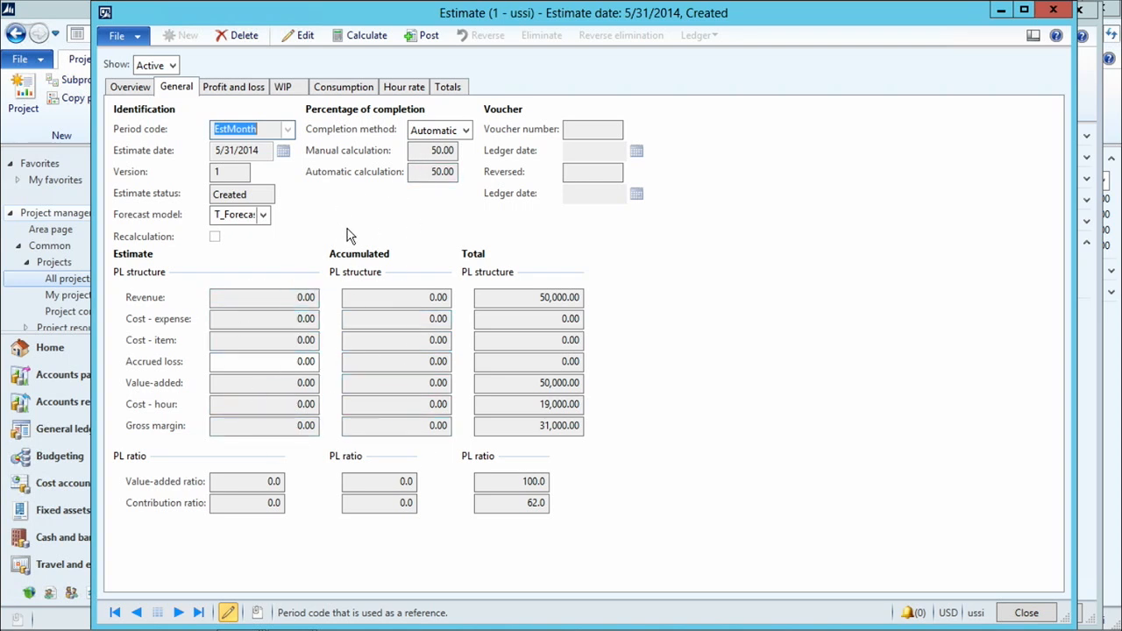
click(448, 85)
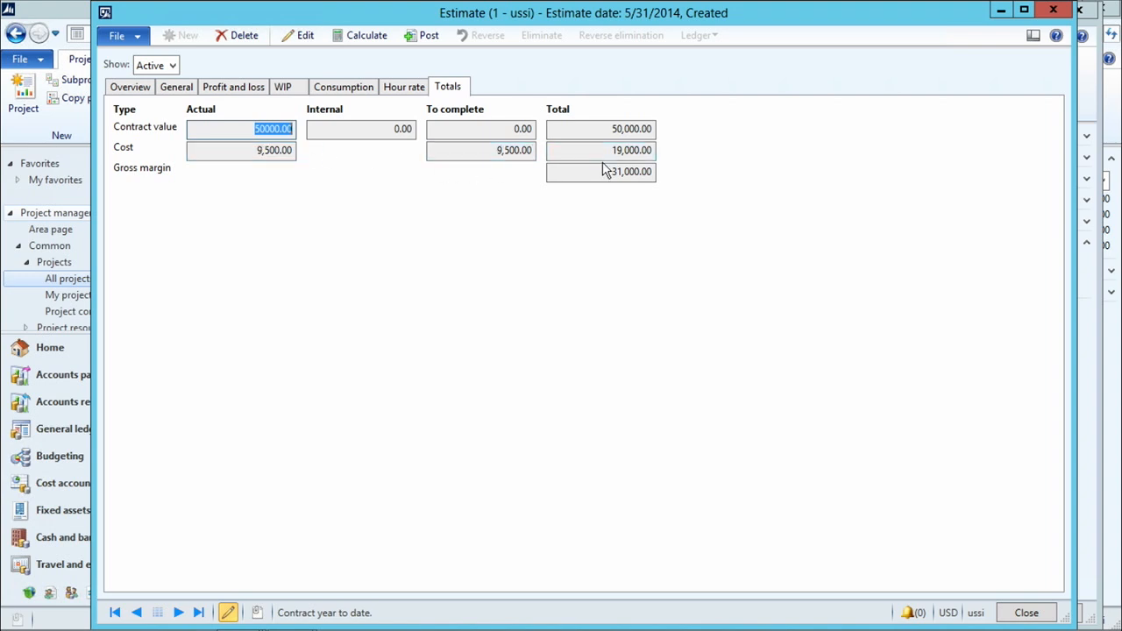
click(151, 88)
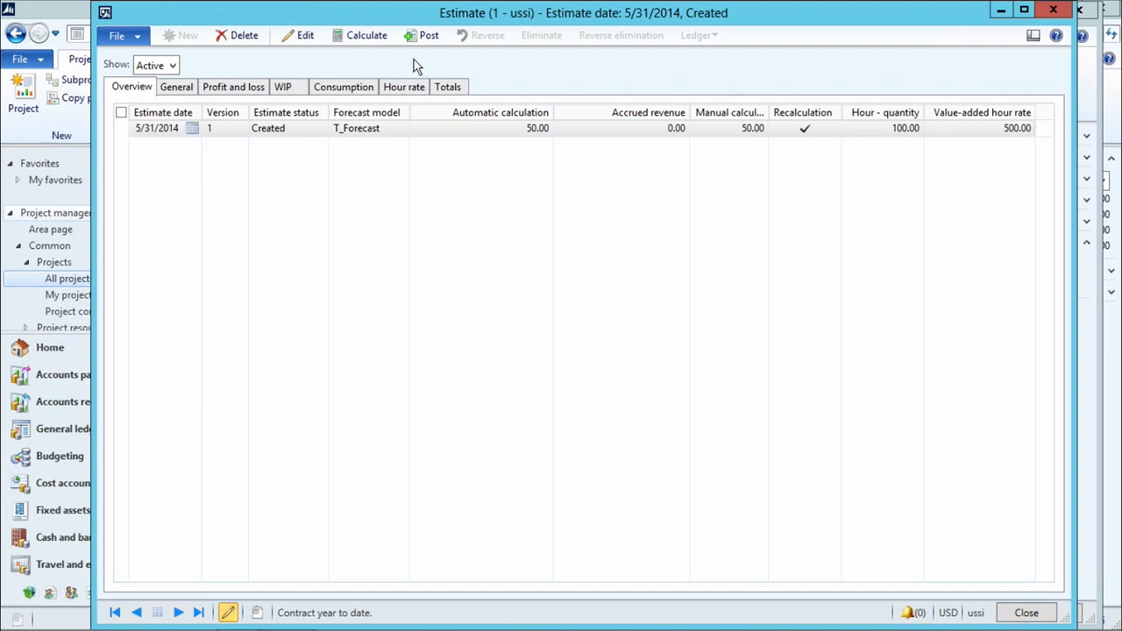
- Post the estimate with posting date 5/31/2014 and check its posted ledger vouchers
click(418, 36)
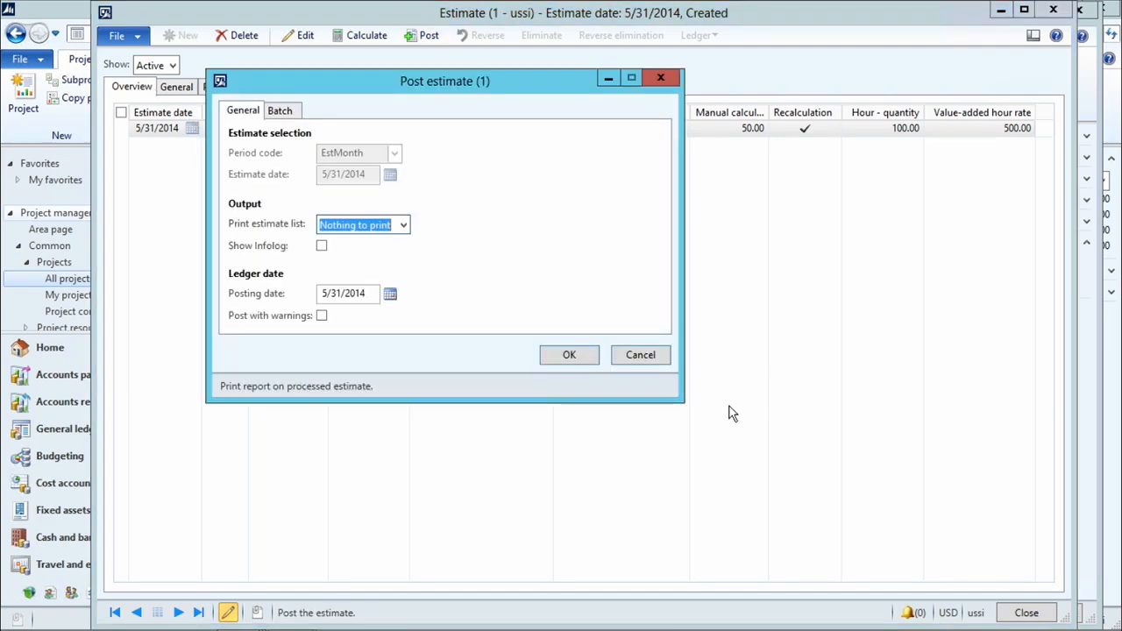
click(567, 356)
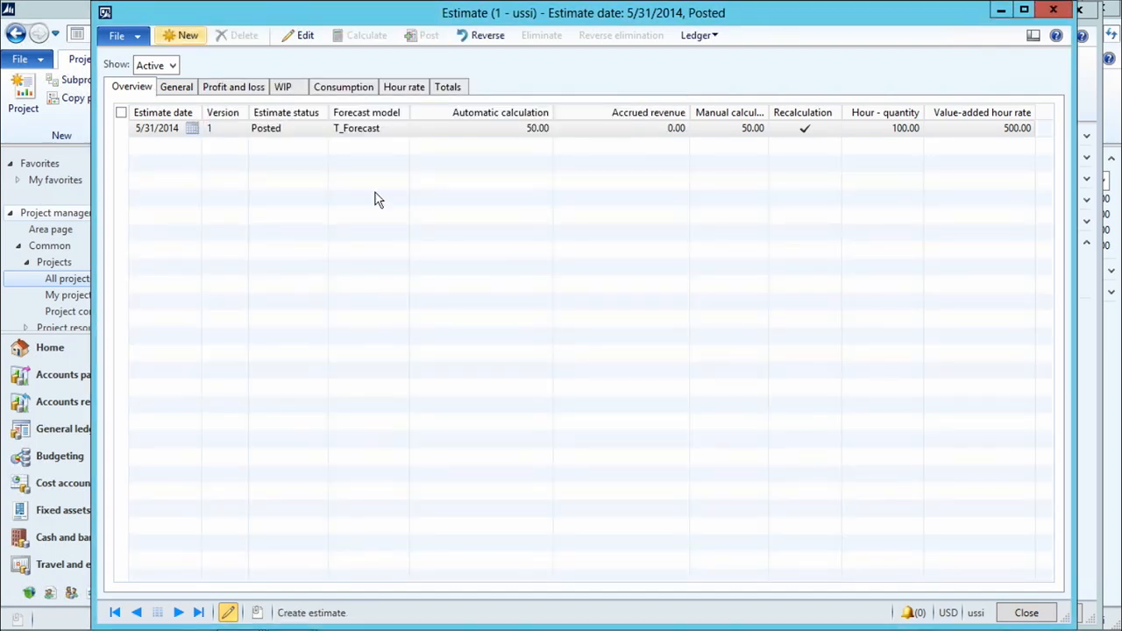
click(714, 36)
click(716, 55)
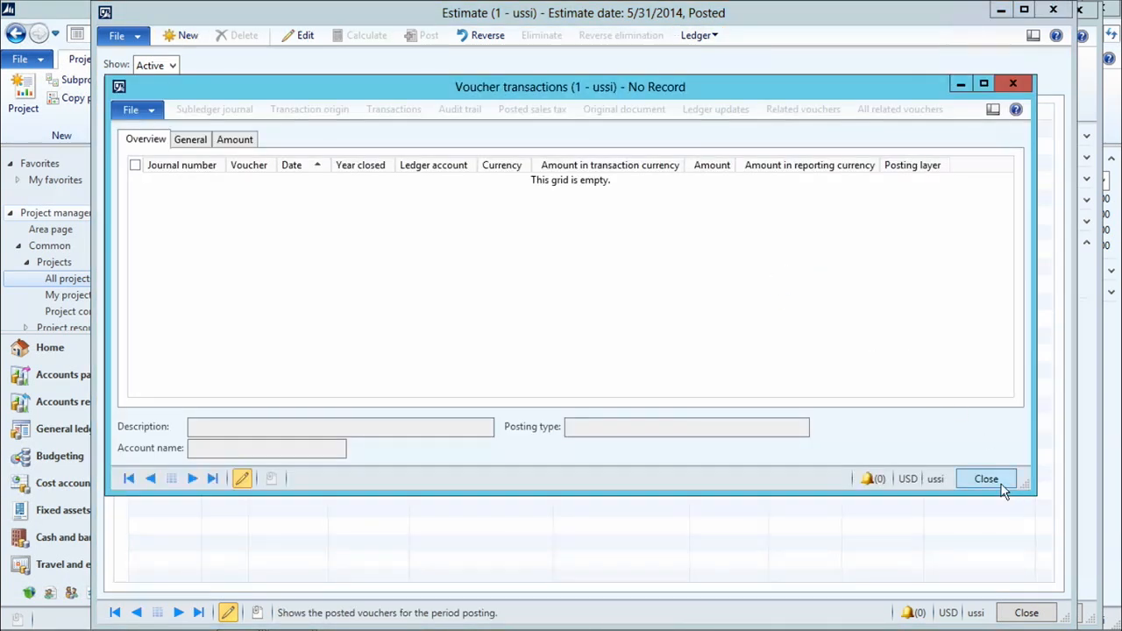
click(986, 478)
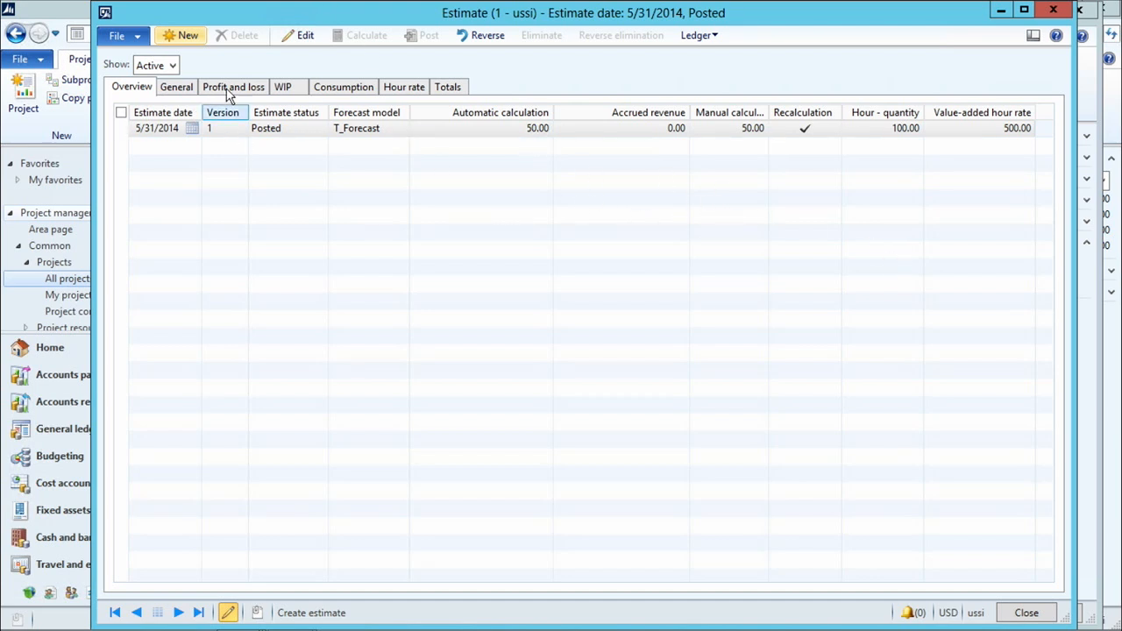
- Leave the estimates, create a new Hours journal for the FP Compl contr project, and open its journal lines
click(1027, 613)
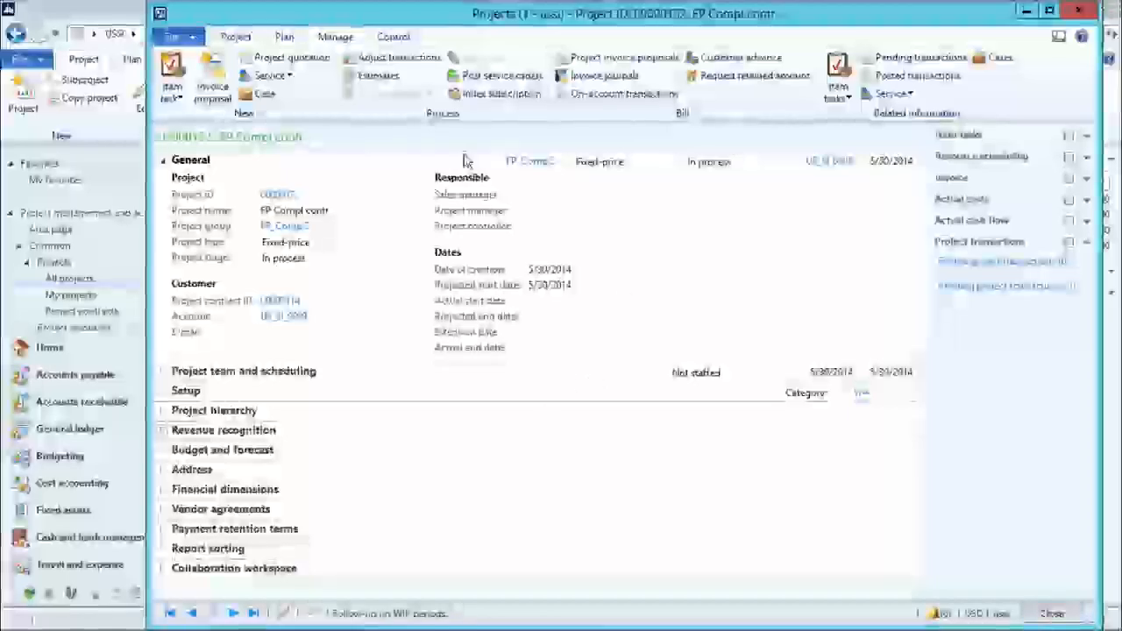
click(234, 37)
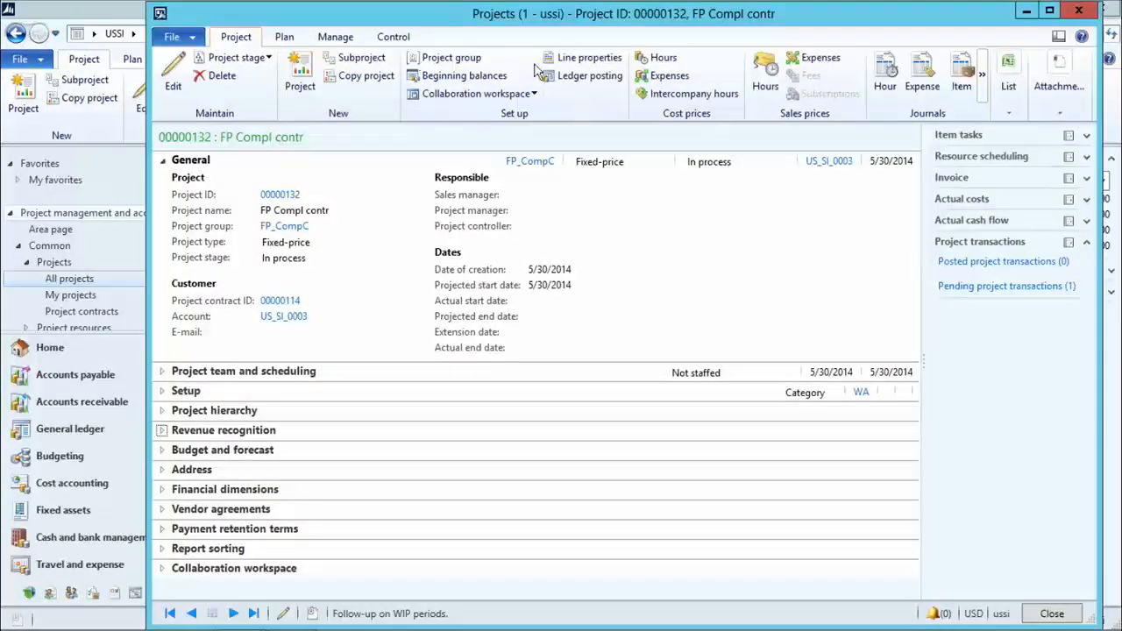
click(885, 77)
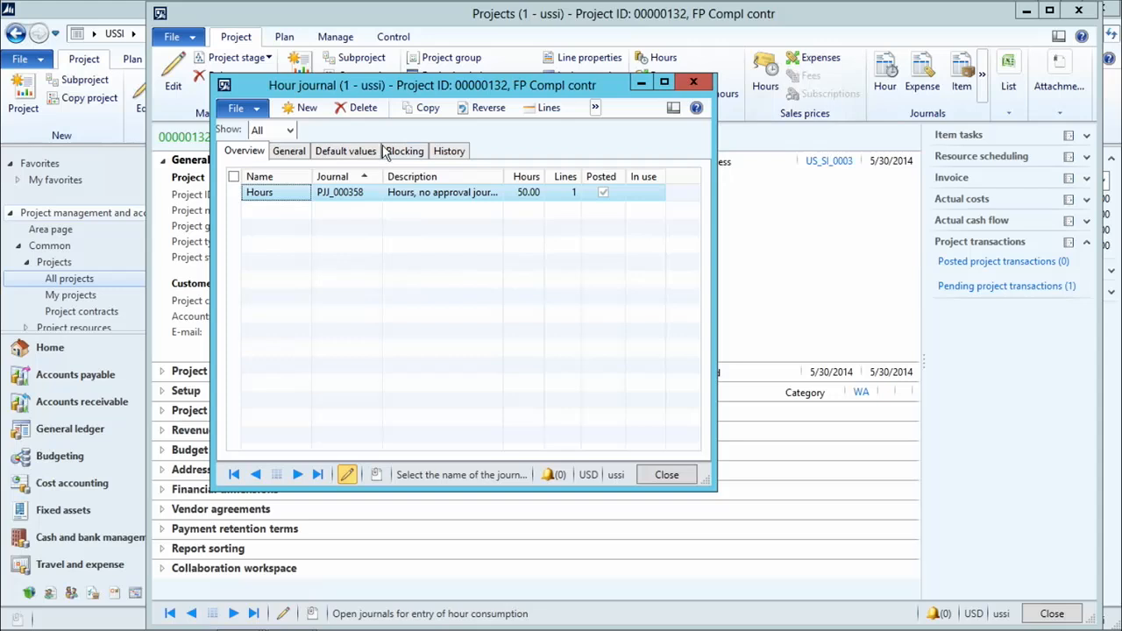
click(301, 107)
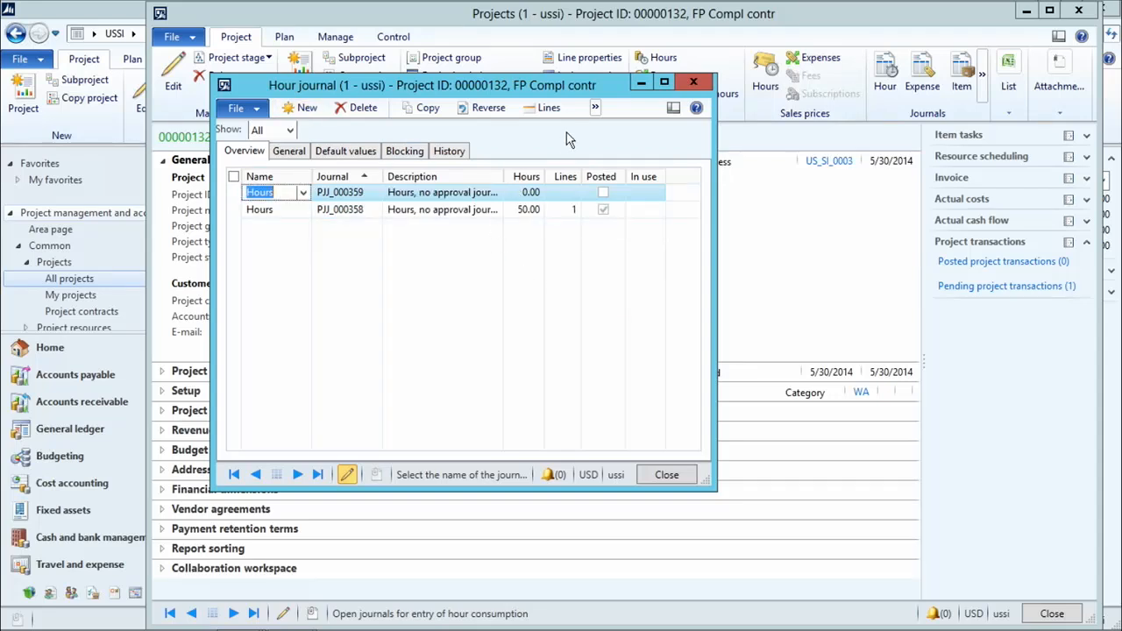
click(546, 107)
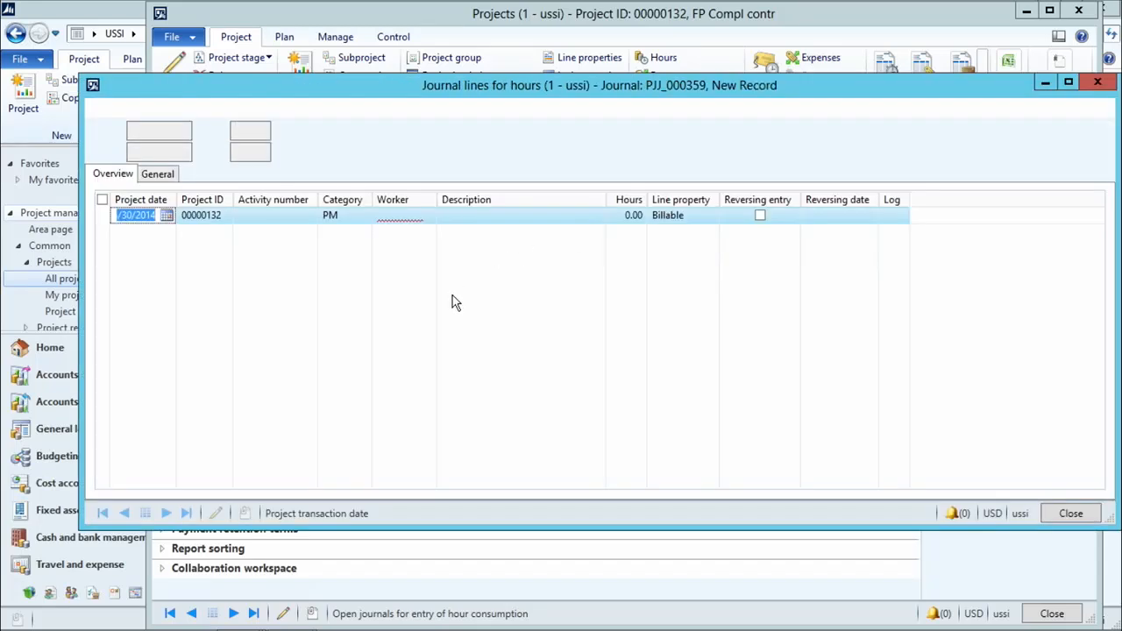
- Set the hour journal line's project date to 6/13/2014 and its category to AppDev
click(168, 216)
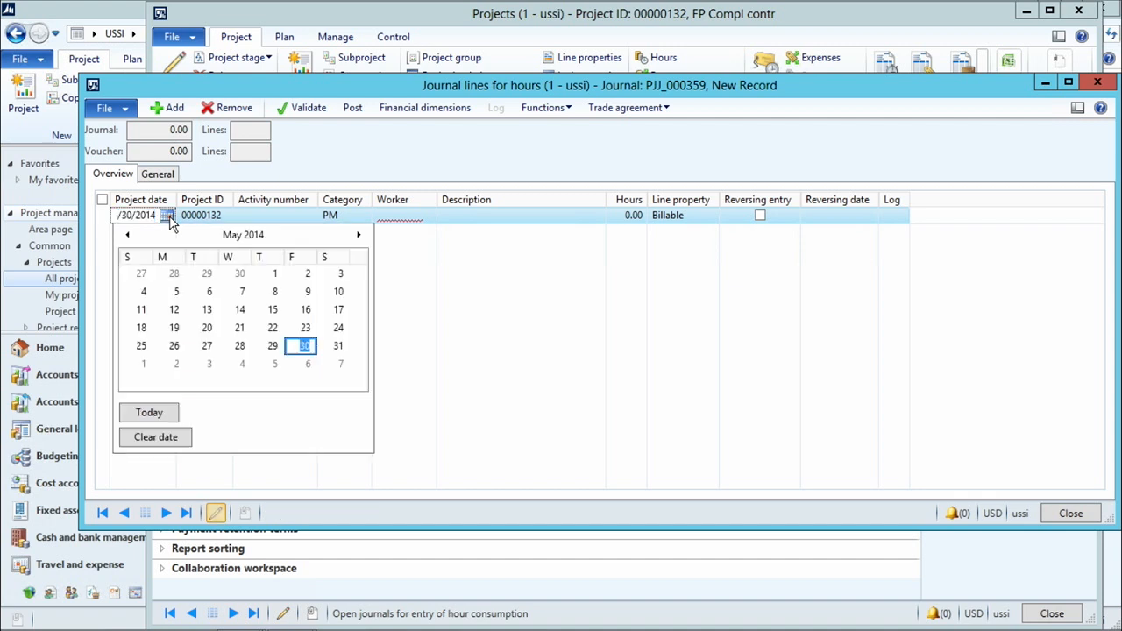
click(358, 233)
click(304, 310)
click(346, 216)
click(363, 216)
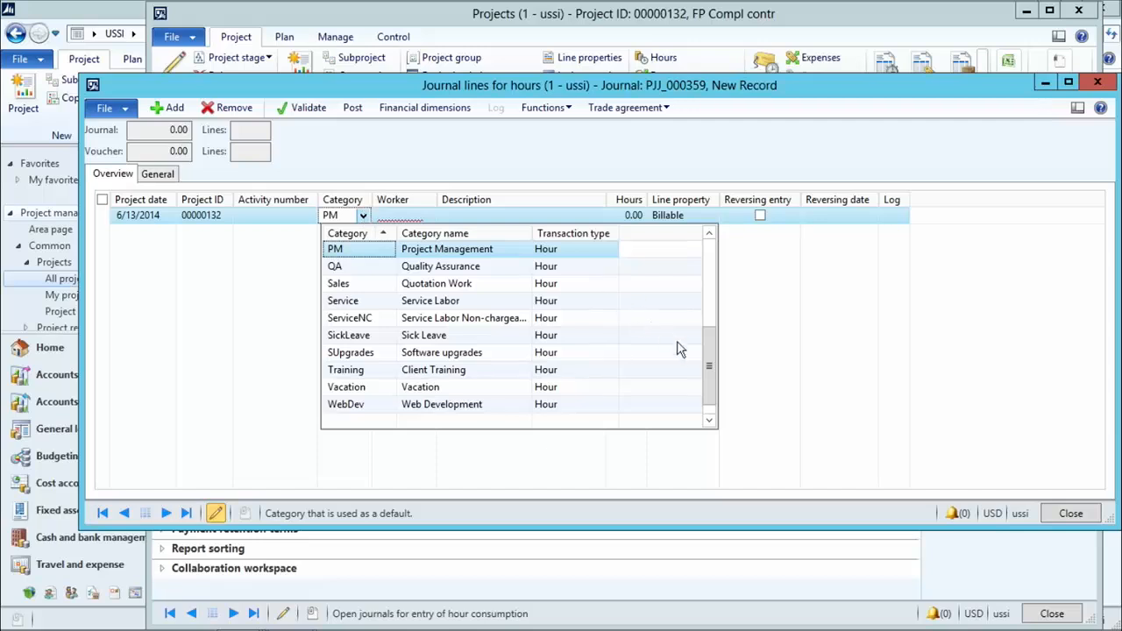
drag(708, 366, 706, 256)
click(418, 248)
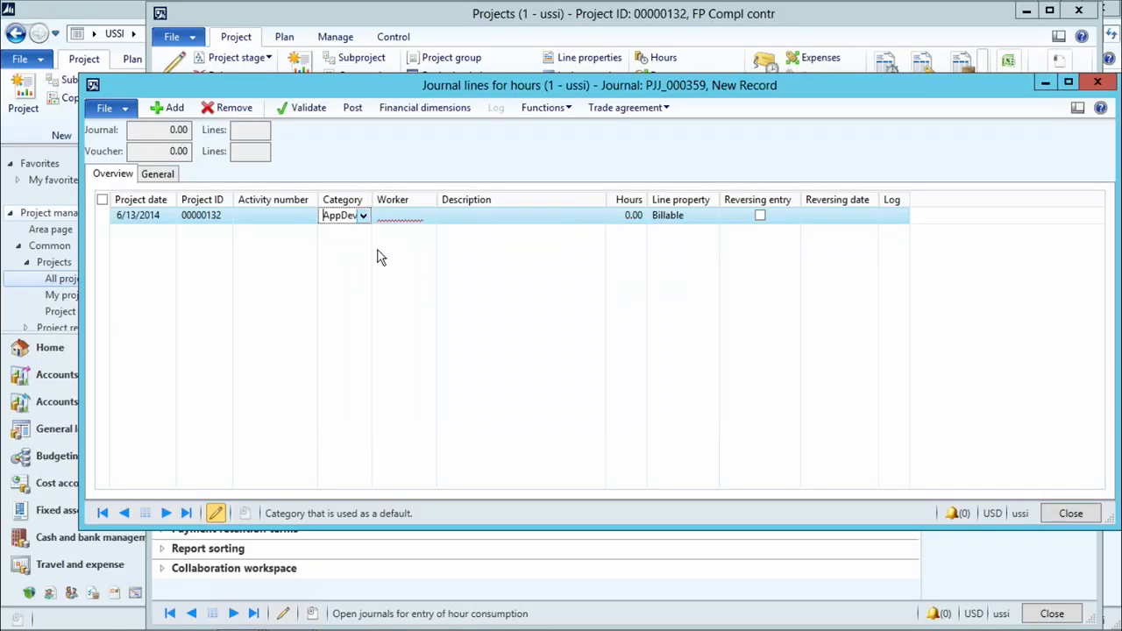
- Assign the Client Services consultant as the line's worker and enter 50 hours
click(408, 216)
click(429, 217)
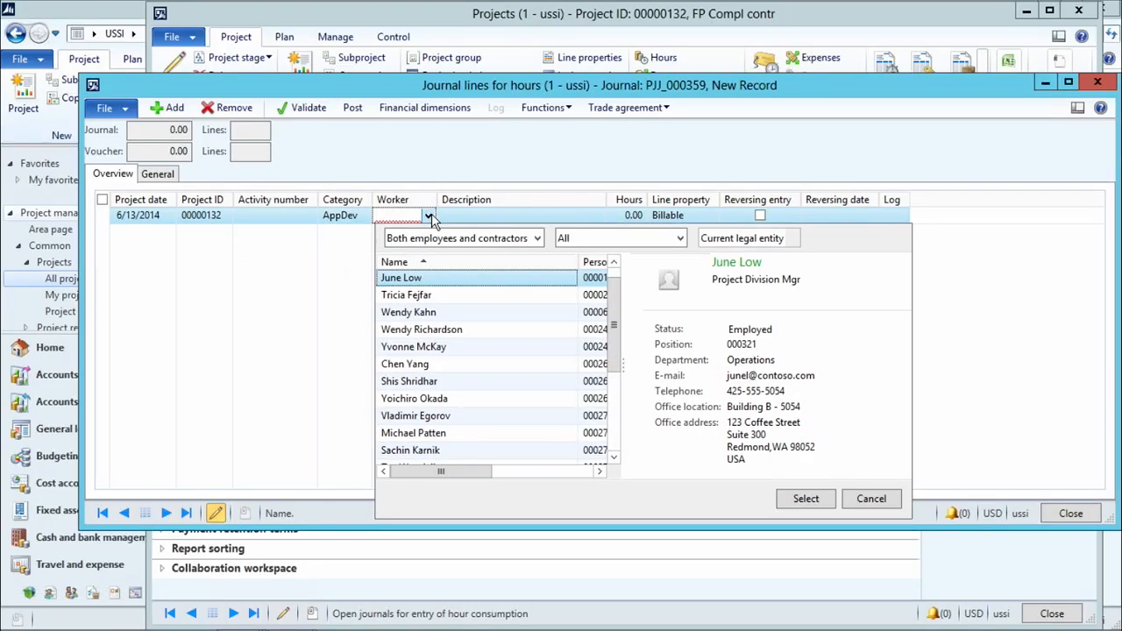
click(465, 332)
click(805, 498)
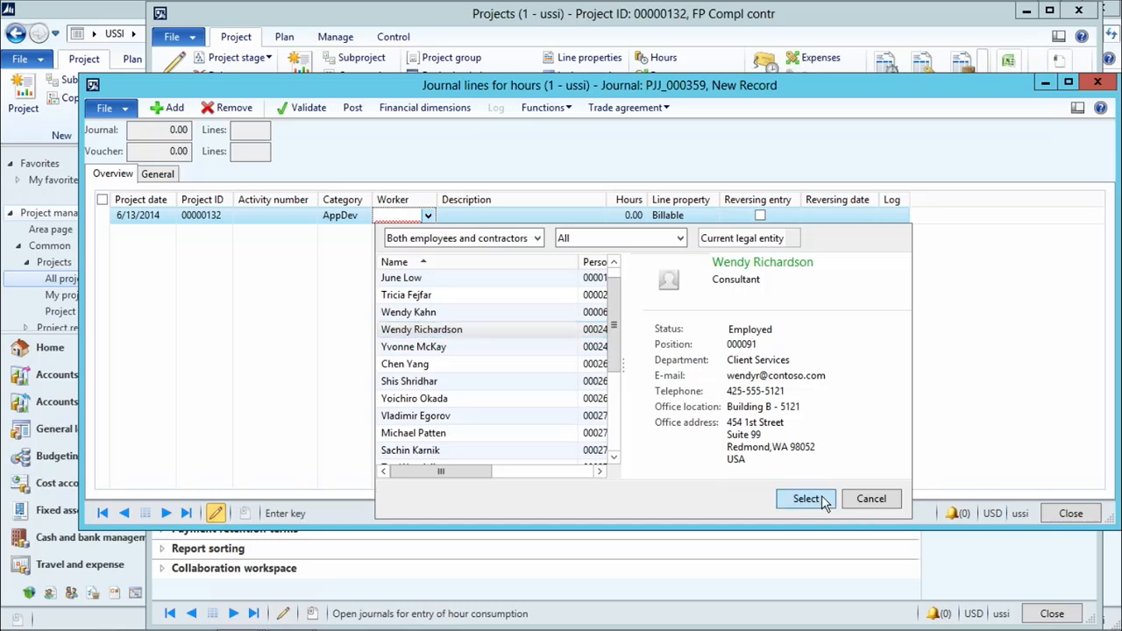
click(627, 219)
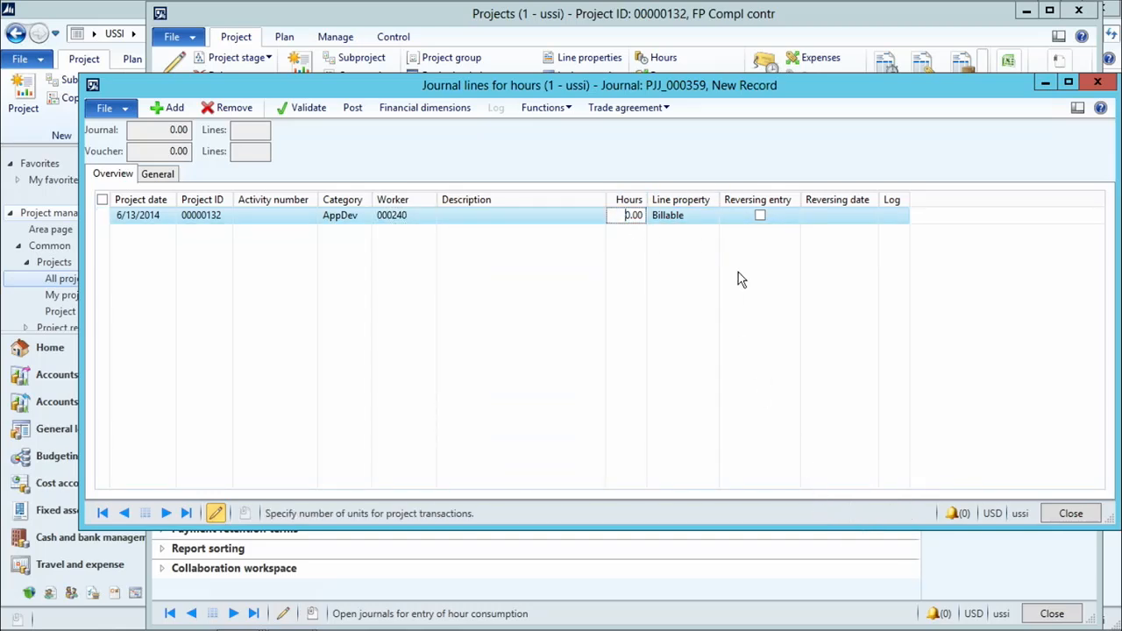
text(5)
- Post the hour journal without transferring posting errors to a new journal, and return to the project
click(345, 105)
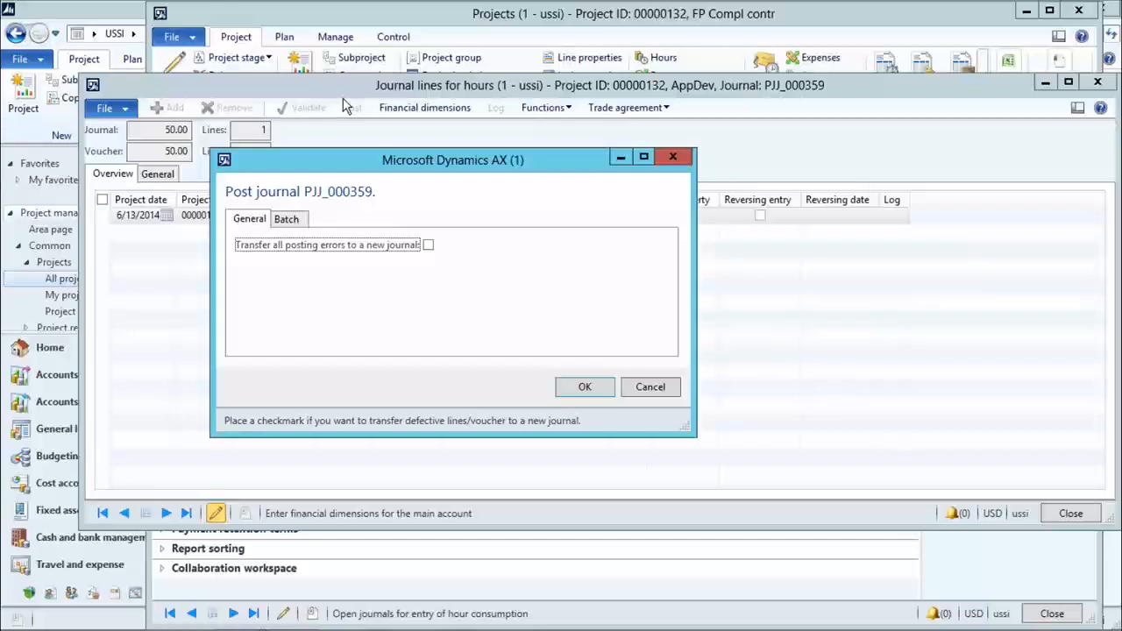
click(584, 388)
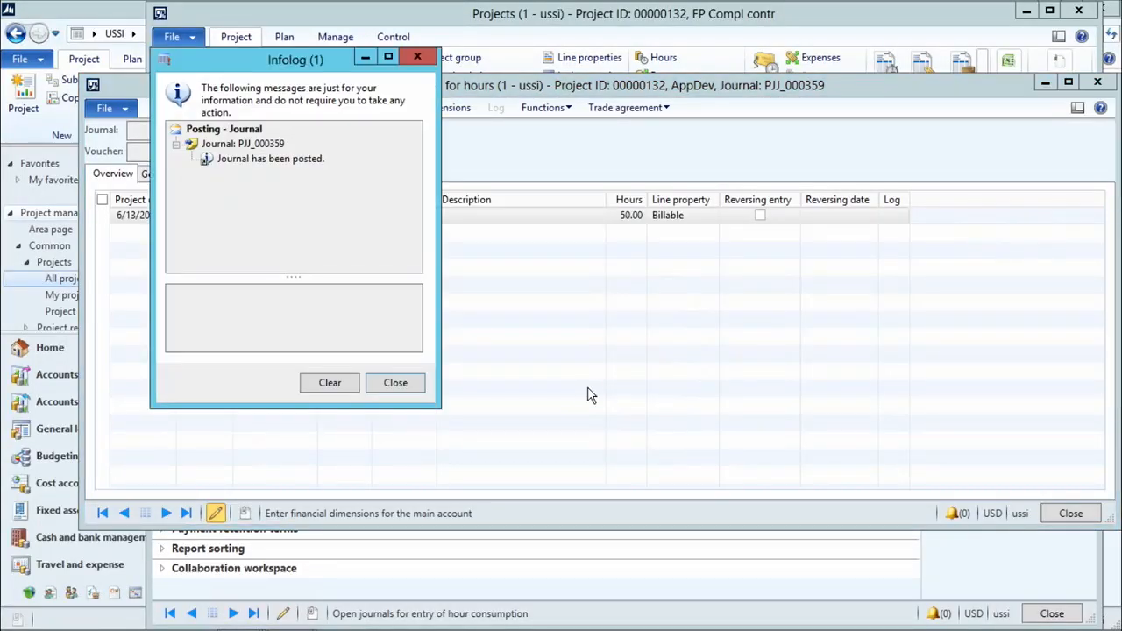
click(382, 388)
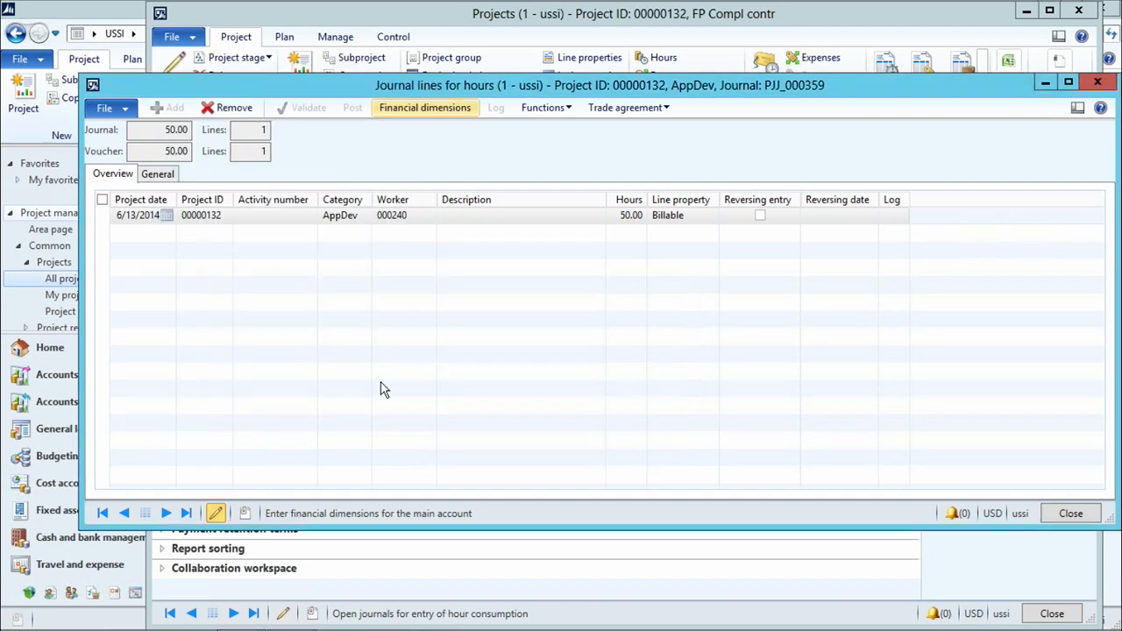
click(1051, 515)
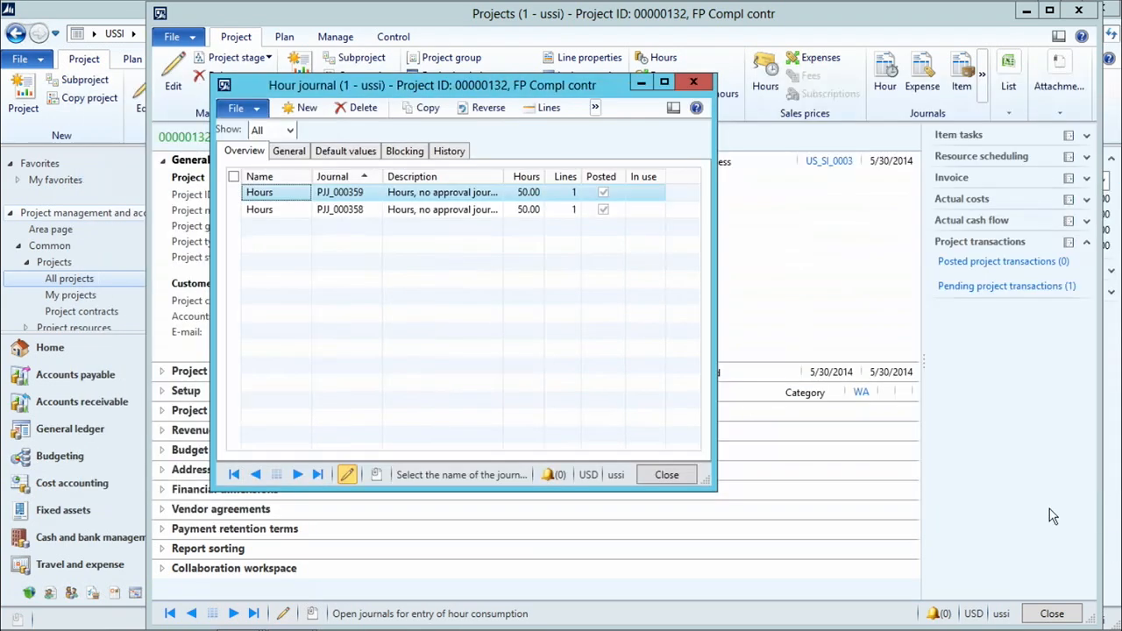
click(669, 475)
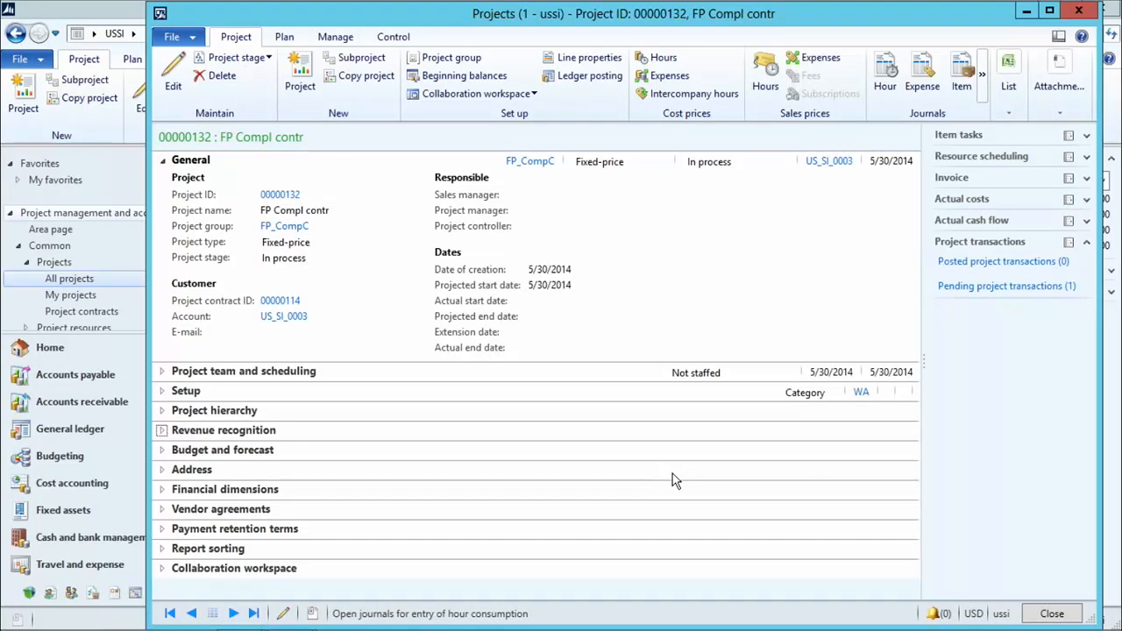
- Create a project estimate dated 6/30/2014 with forecast model T_Forecast and both methods taken from the cost template
click(335, 37)
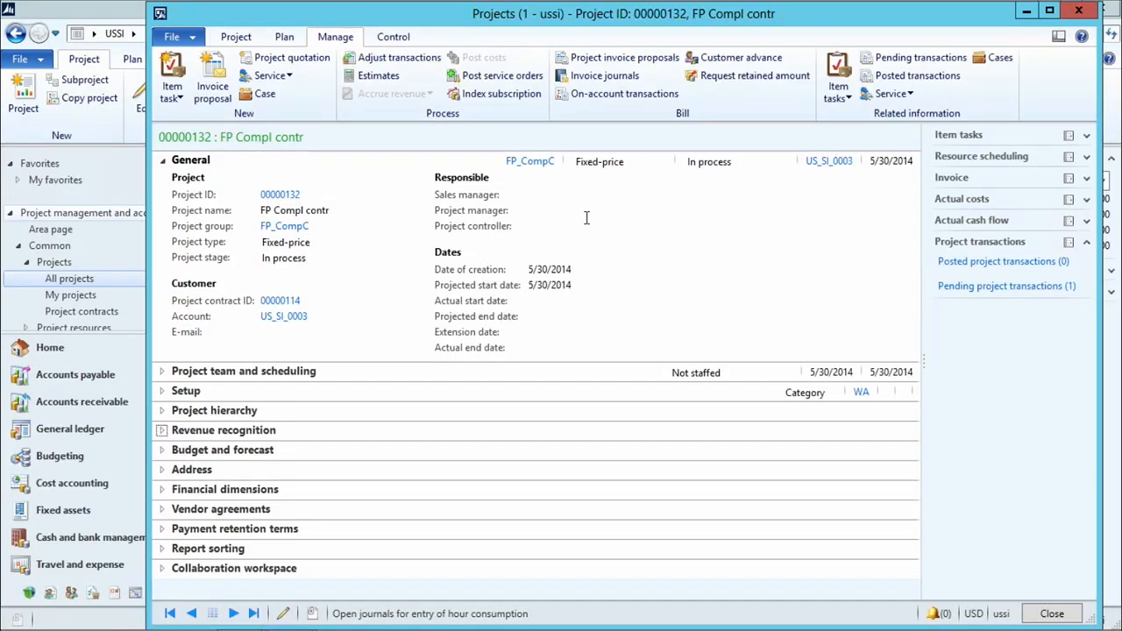
click(377, 75)
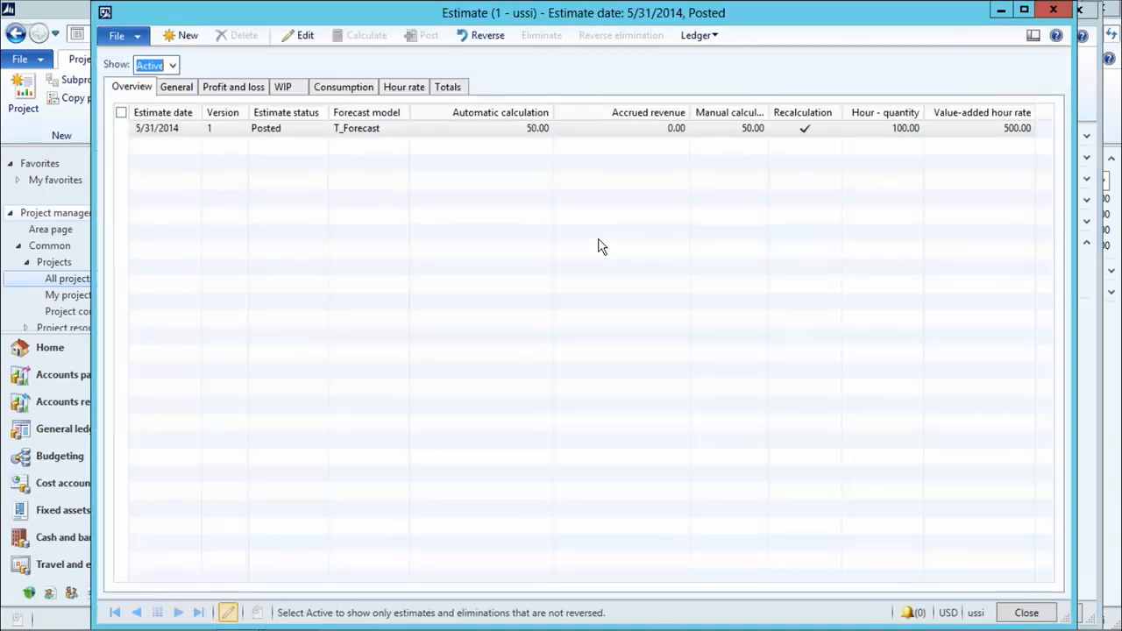
click(180, 35)
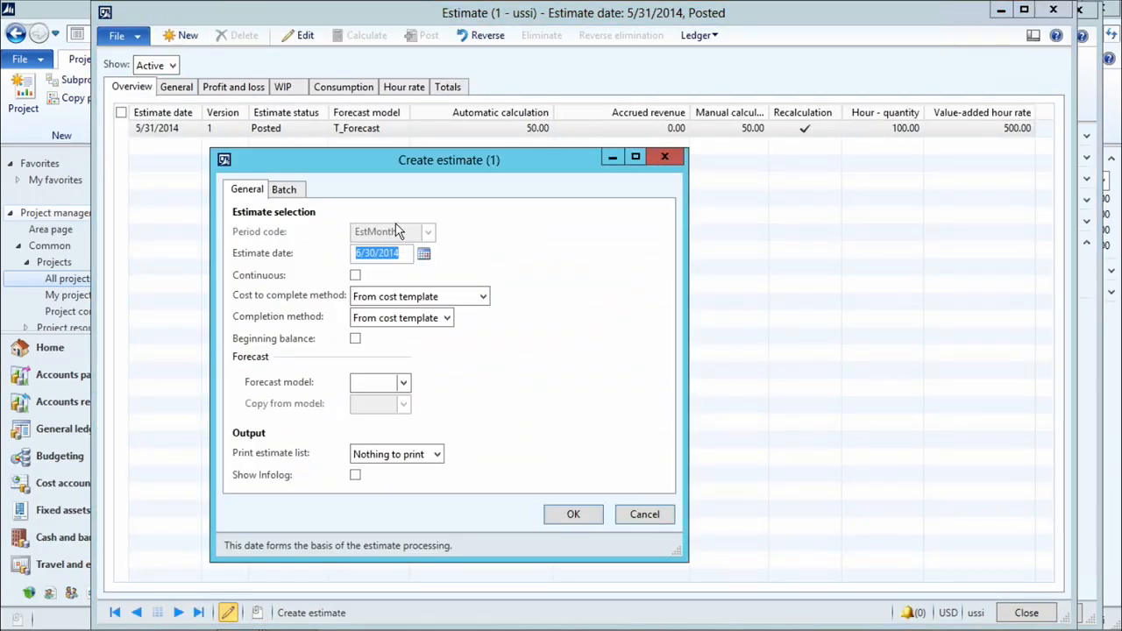
click(404, 383)
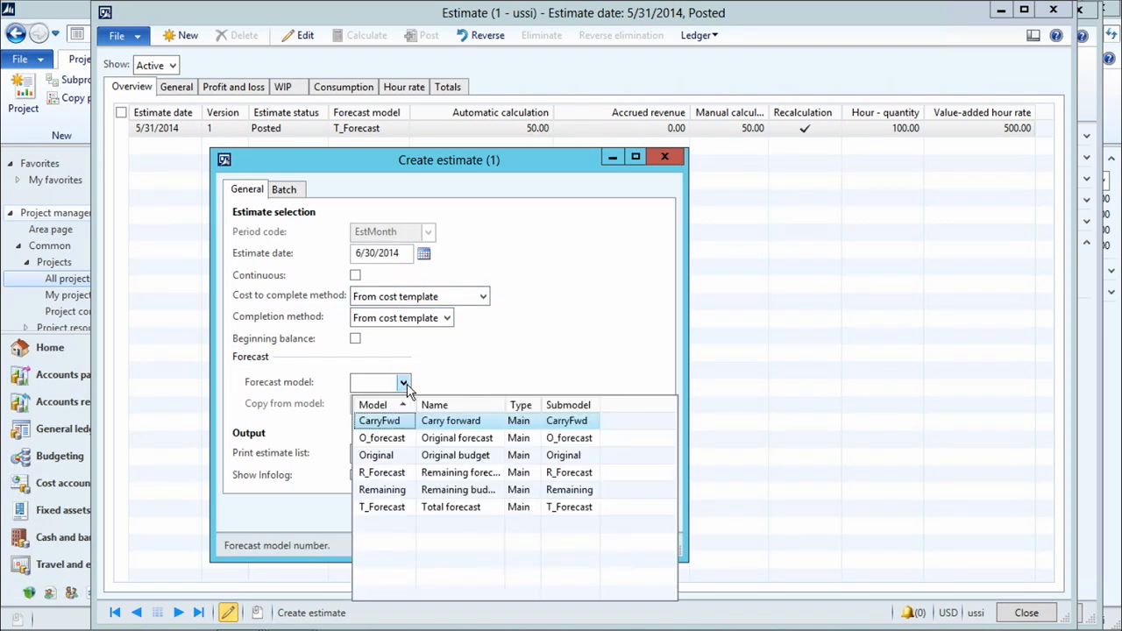
click(385, 509)
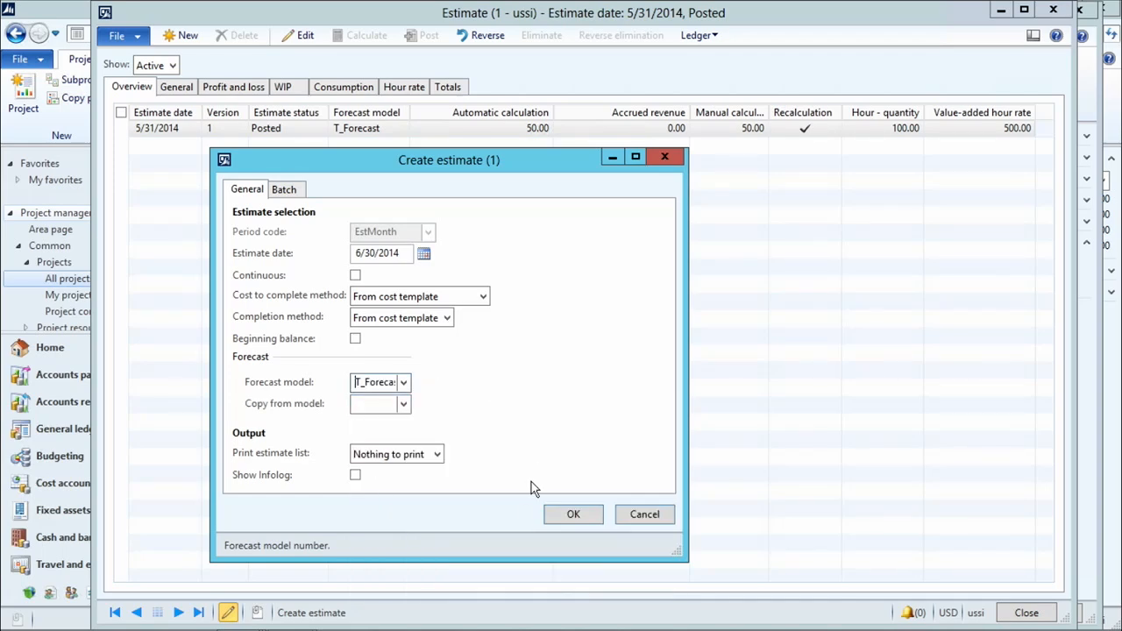
click(572, 515)
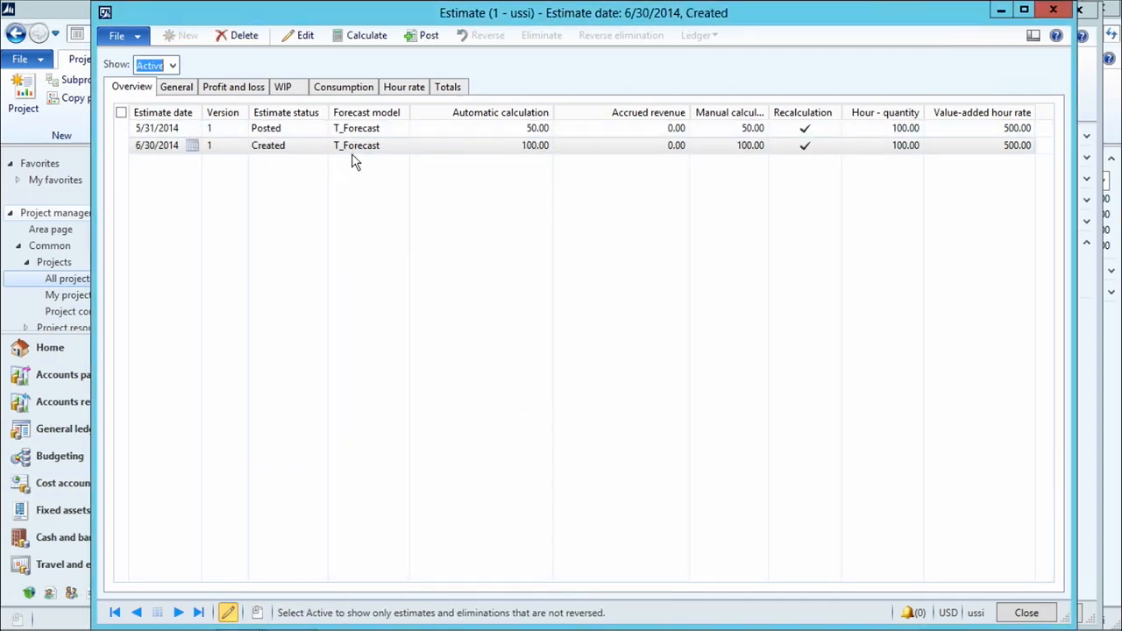
- Review the general profit and loss figures of the 6/30/2014 estimate before posting
click(167, 145)
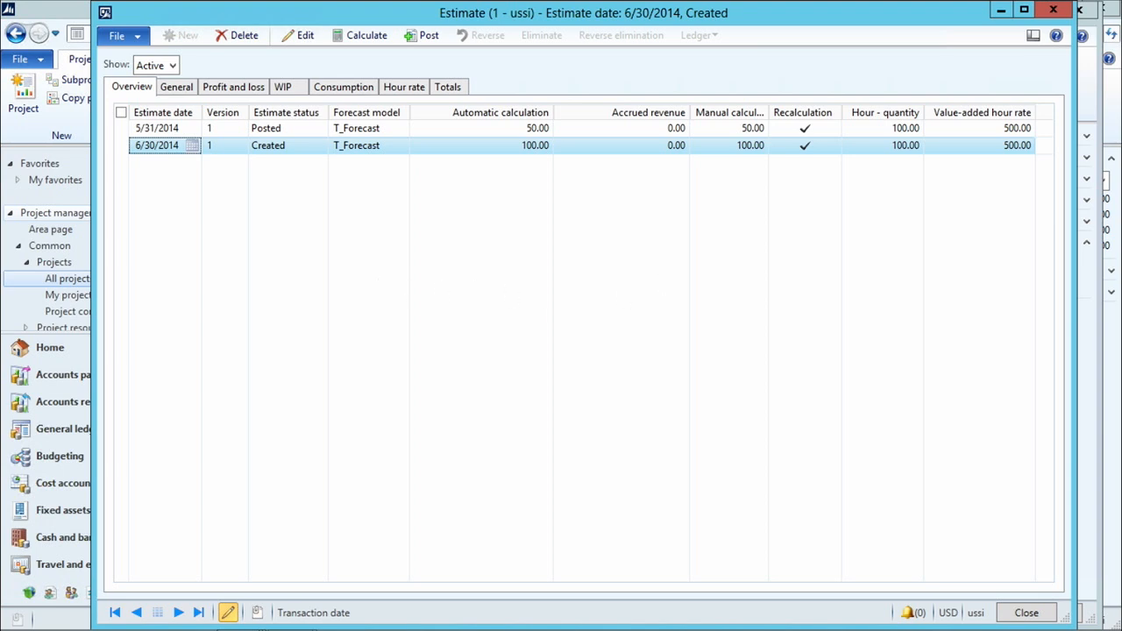
click(175, 88)
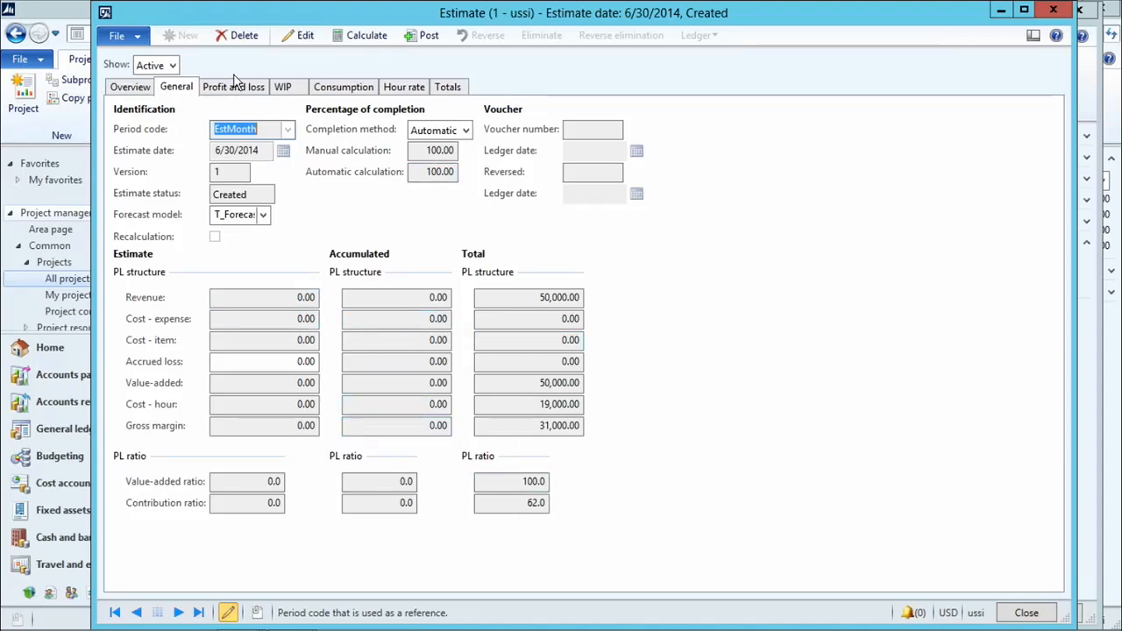
click(136, 90)
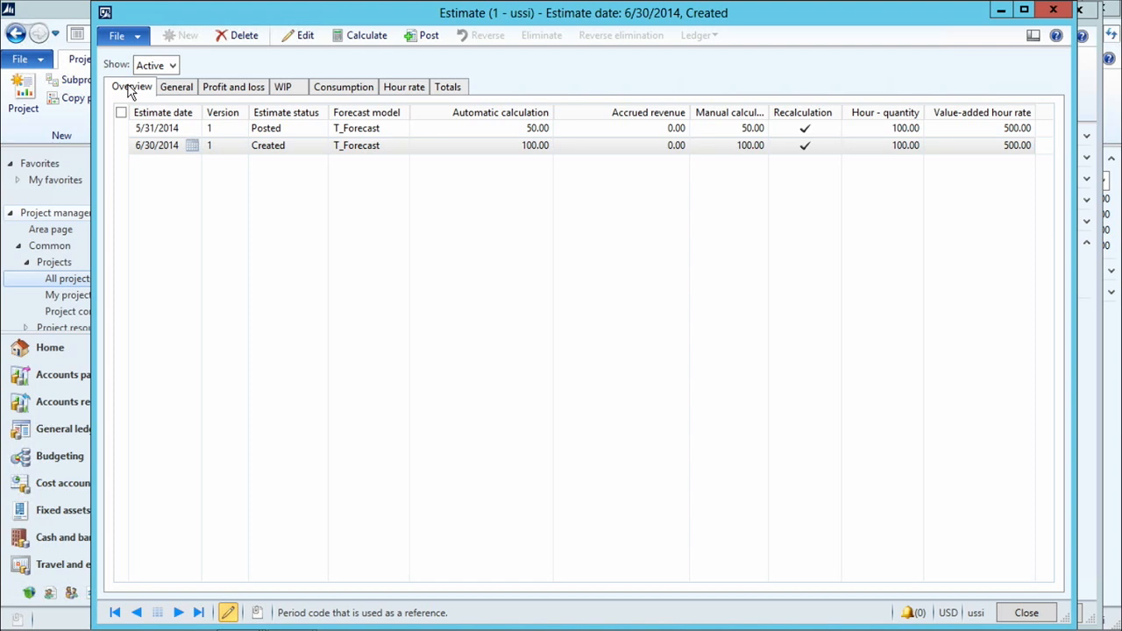
- Post the newly created estimate with posting date 6/30/2014 and review its general details
click(424, 36)
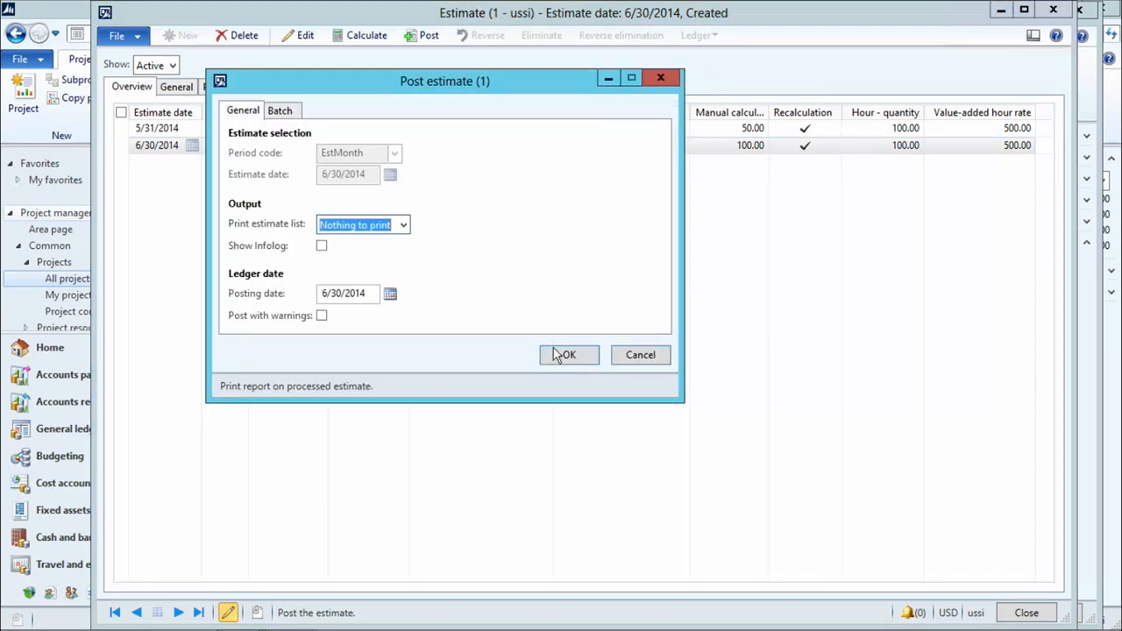
click(561, 355)
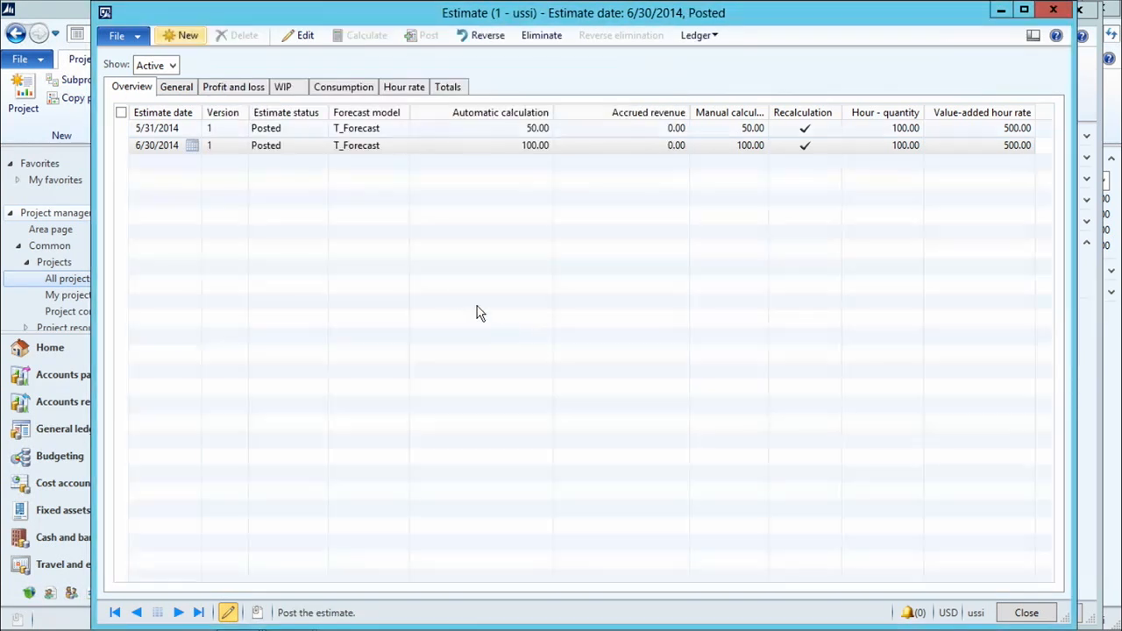
click(188, 89)
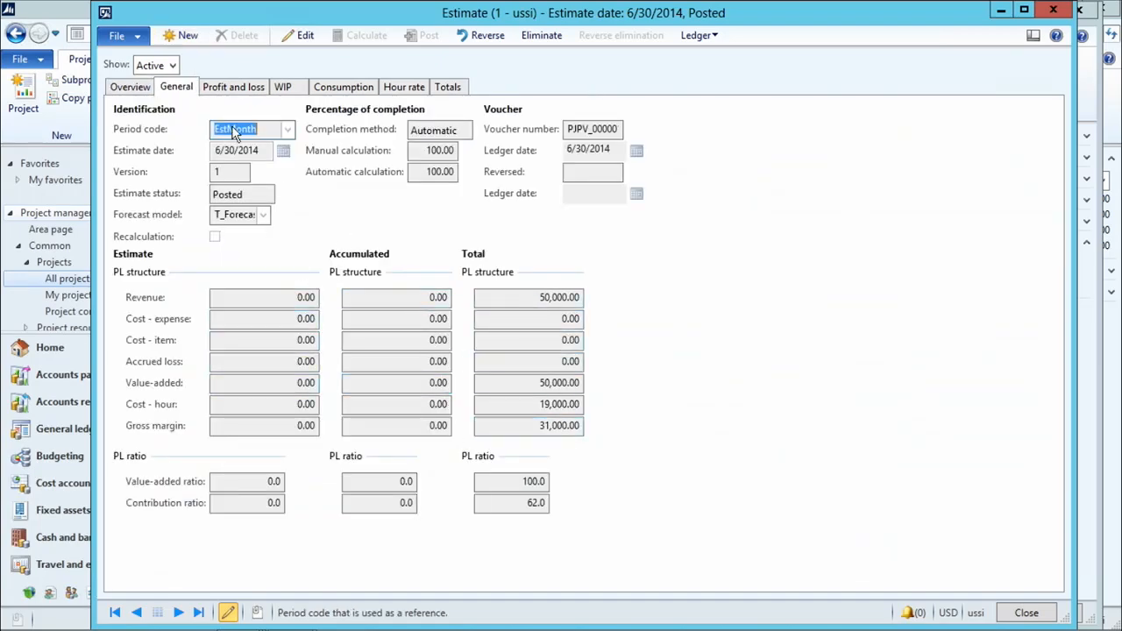
click(142, 86)
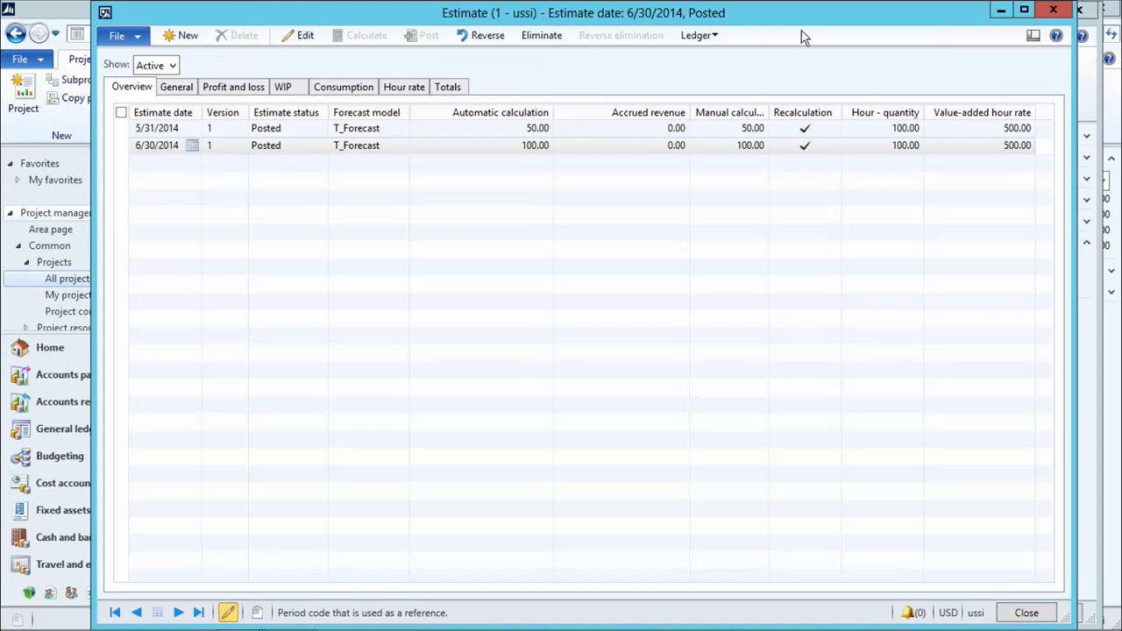
- Check the posted ledger vouchers of the 6/30/2014 estimate and return to the overview
click(703, 35)
click(714, 55)
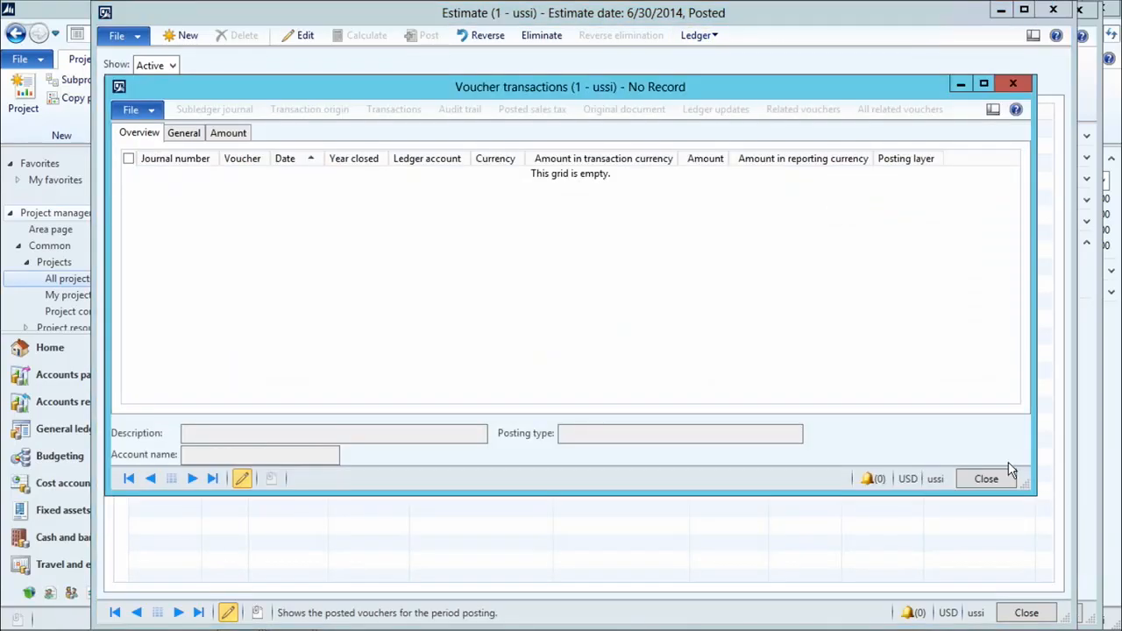
click(982, 481)
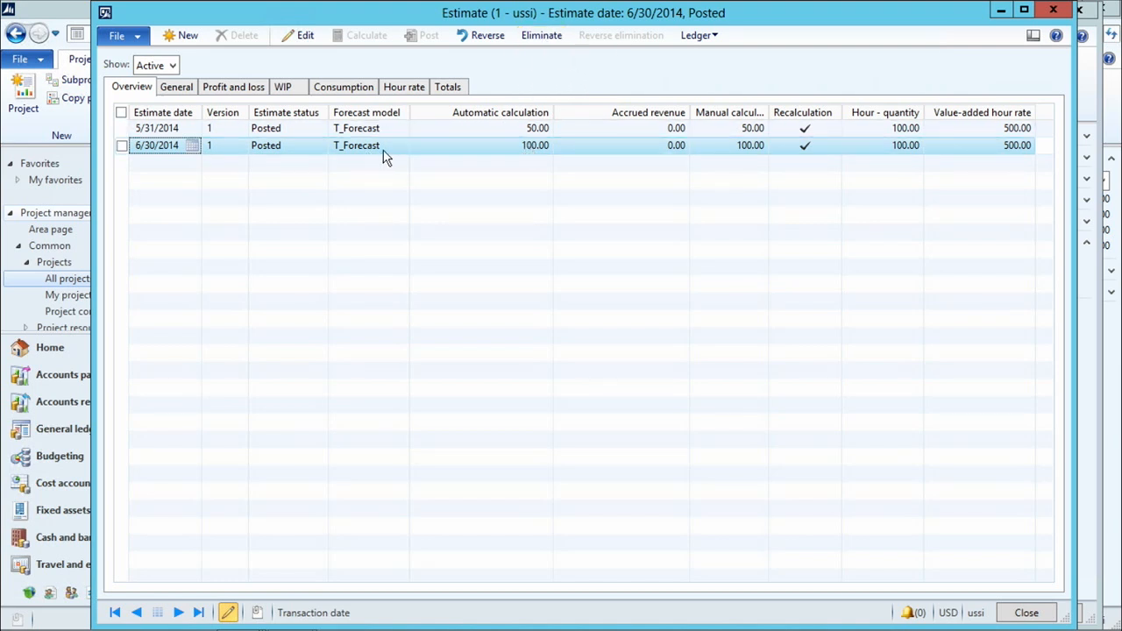
- Eliminate the 6/30/2014 estimate with posting date 6/30/2014 and the project stage set to Finished, then check the elimination's accrued revenue
click(539, 37)
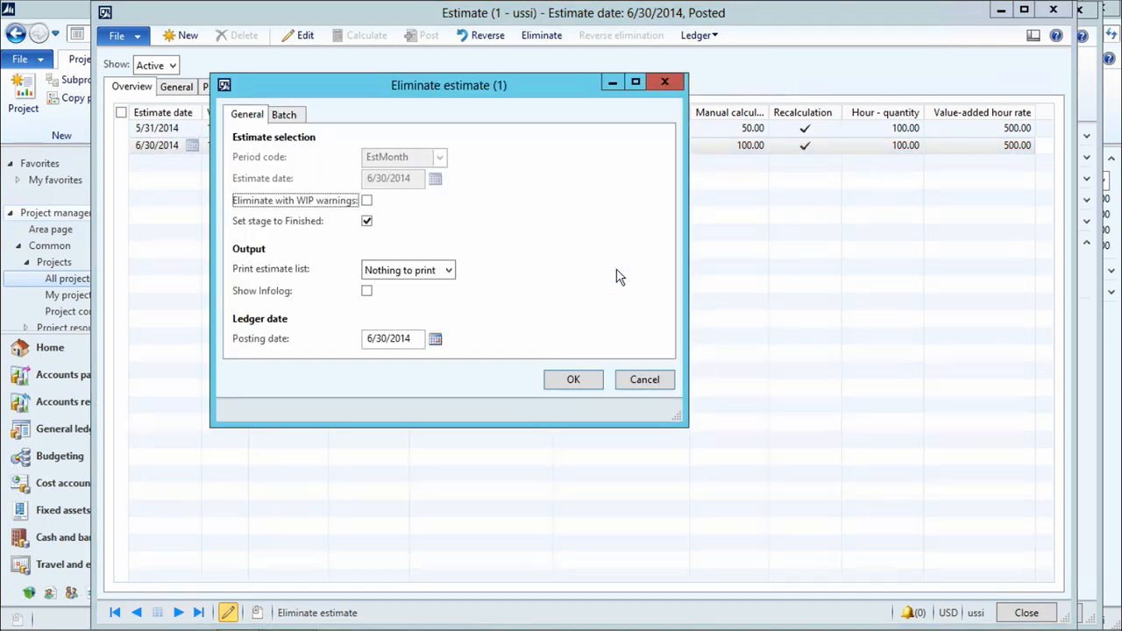
click(367, 225)
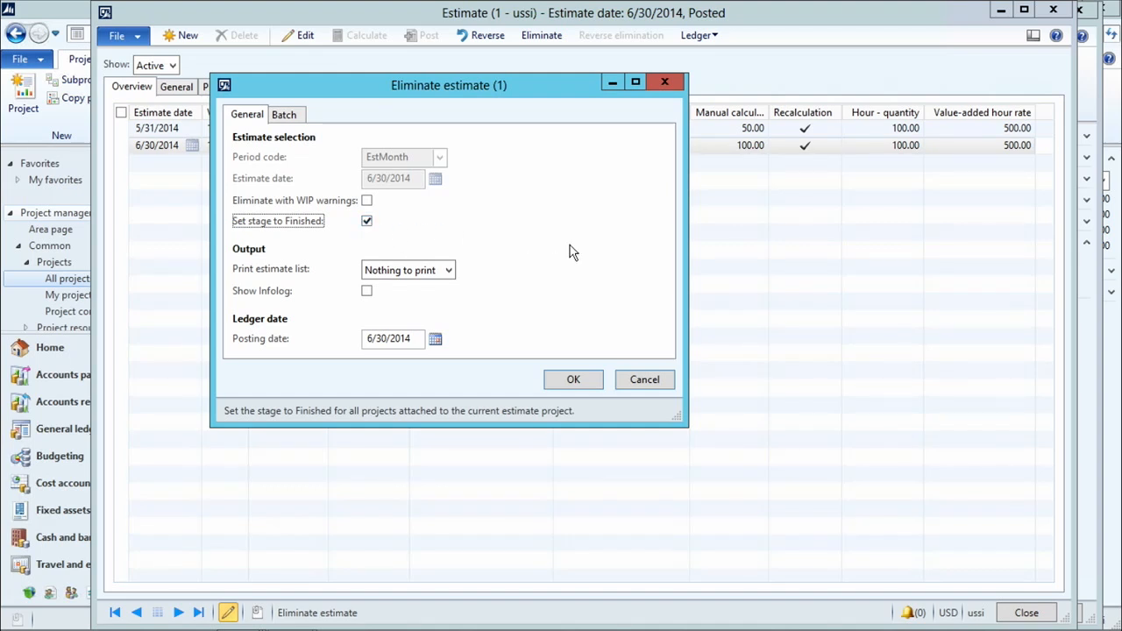
click(574, 382)
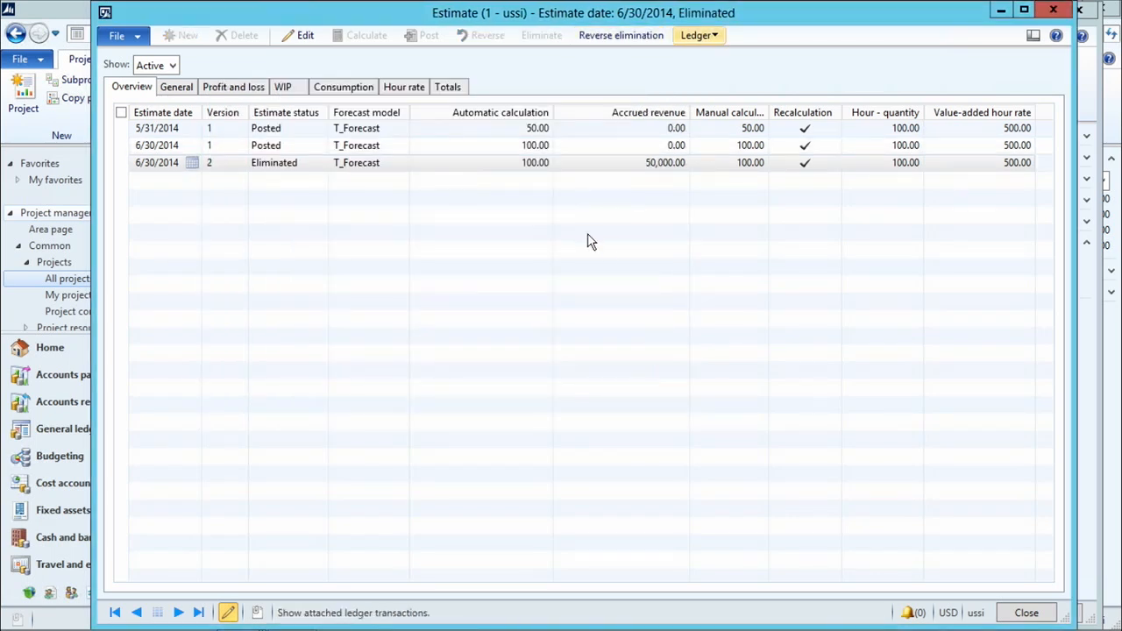
click(646, 170)
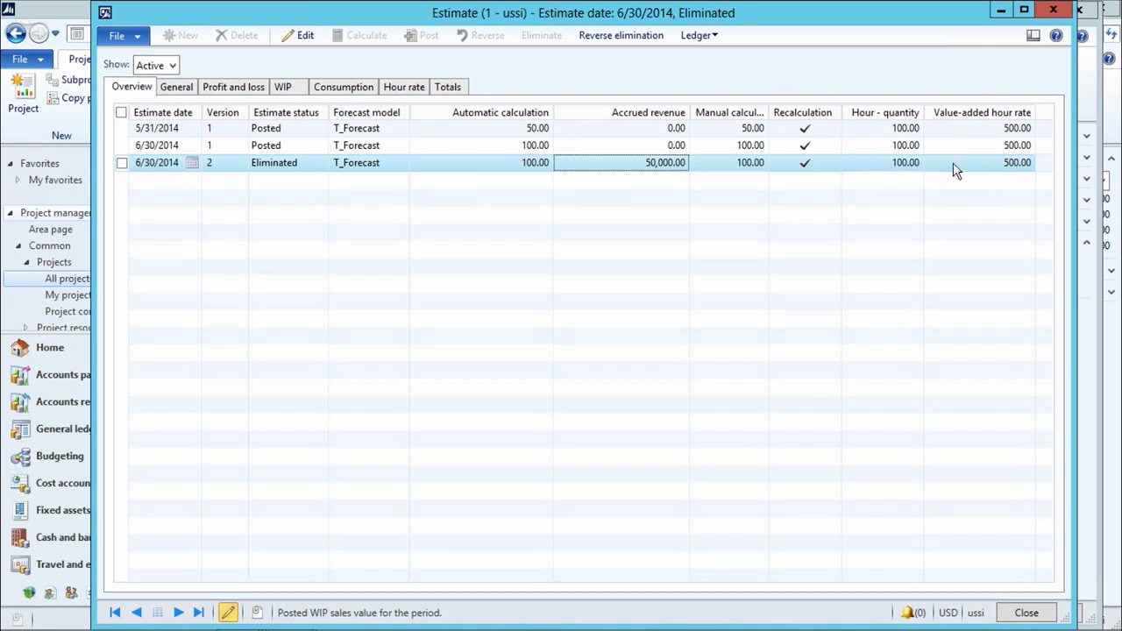
- Review the general details of the eliminated 6/30/2014 estimate and open its posted ledger vouchers
click(180, 91)
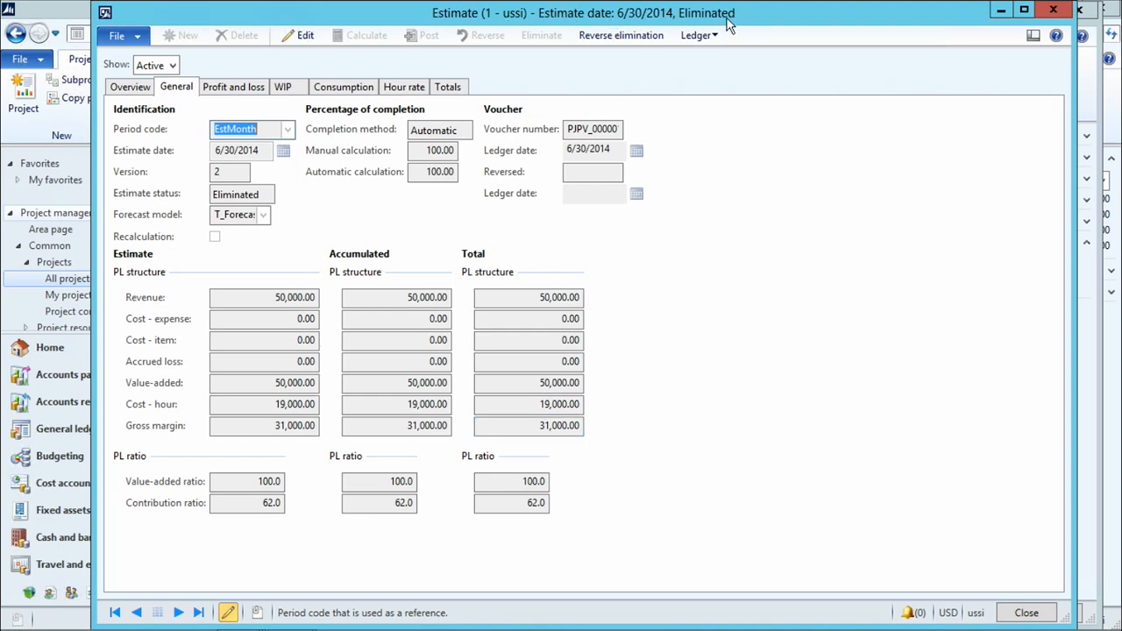
click(692, 35)
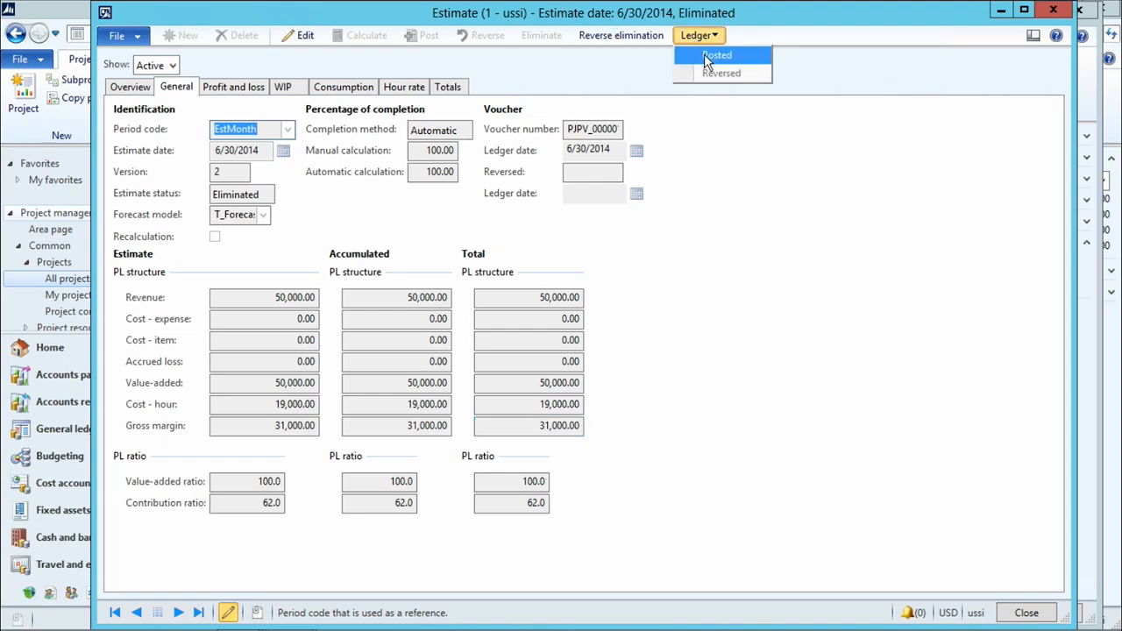
click(705, 54)
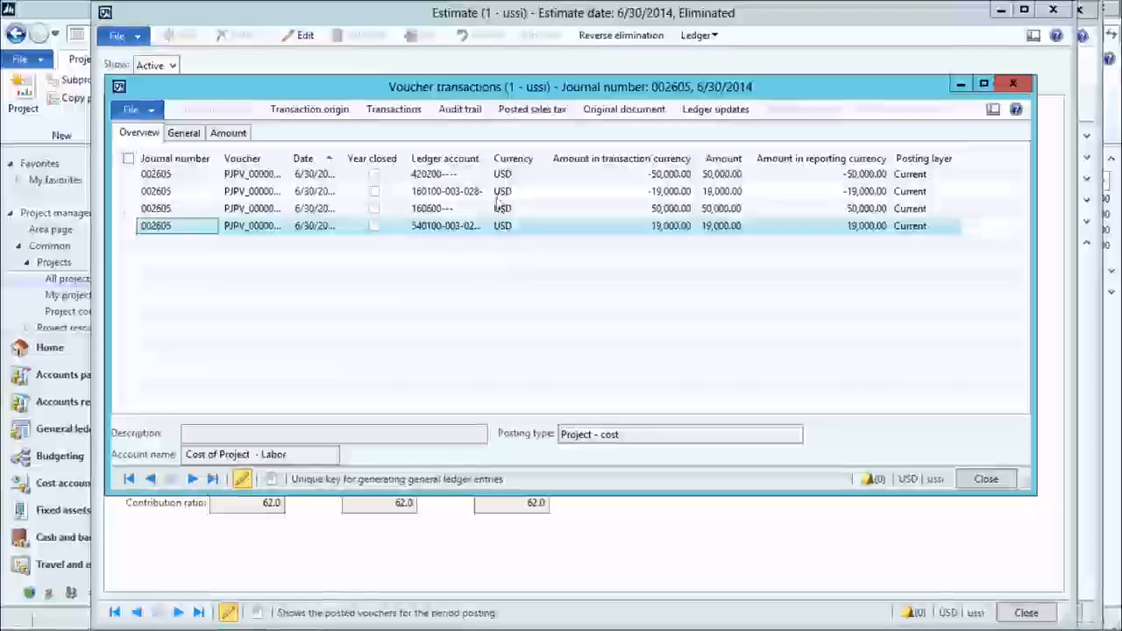
- Examine the ledger account and posting type of each of the elimination's voucher lines, then close the voucher transactions
click(447, 176)
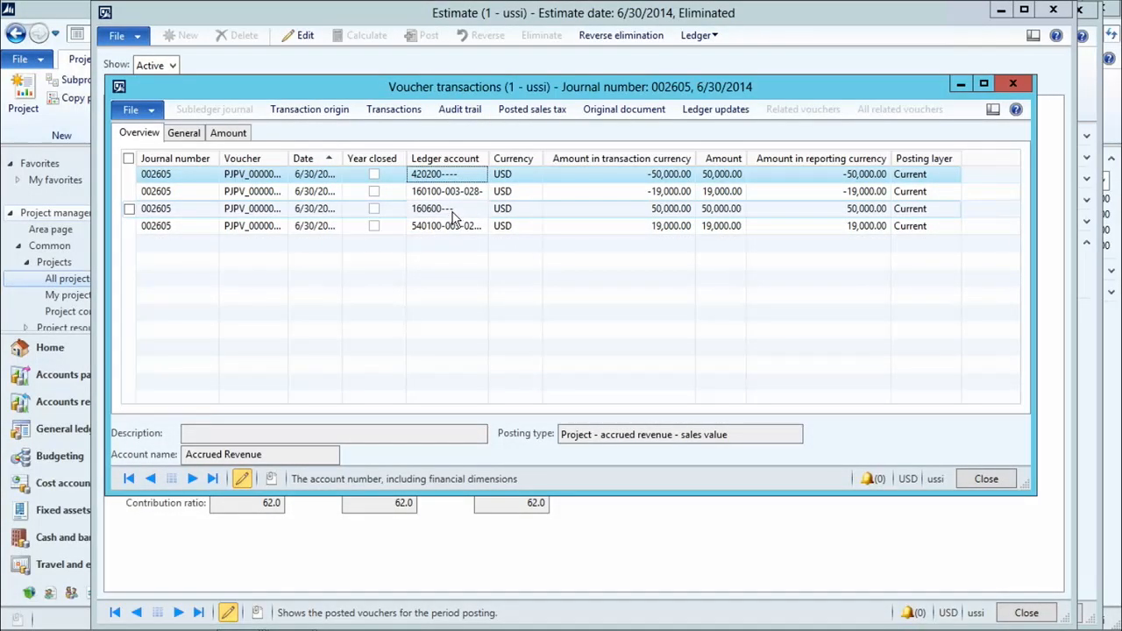
mouse_move(445, 180)
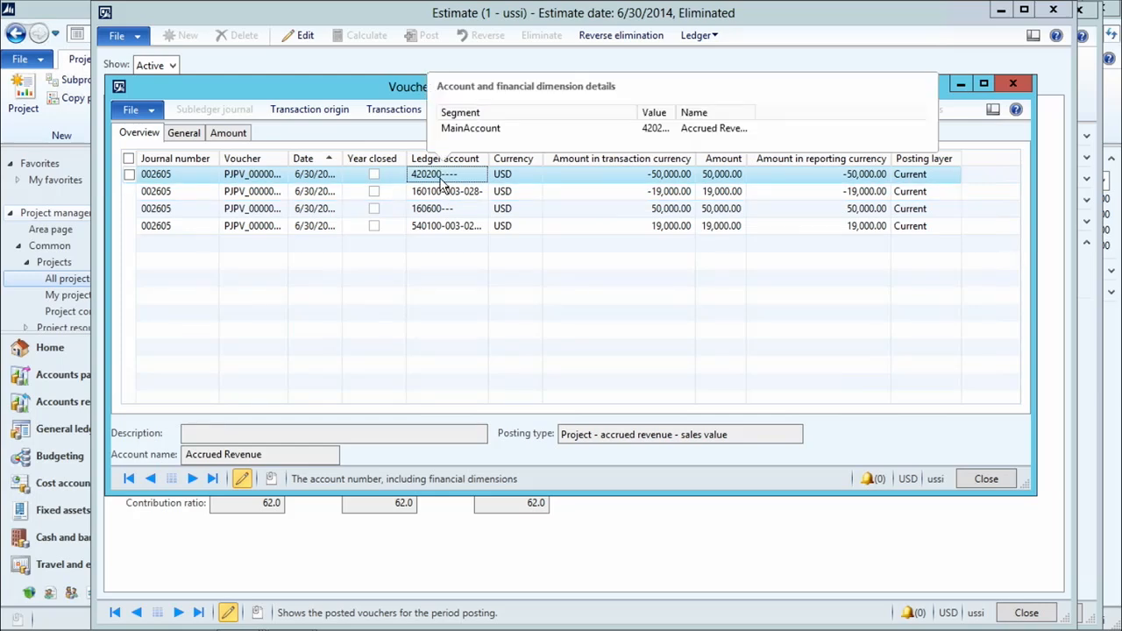
click(441, 210)
mouse_move(440, 214)
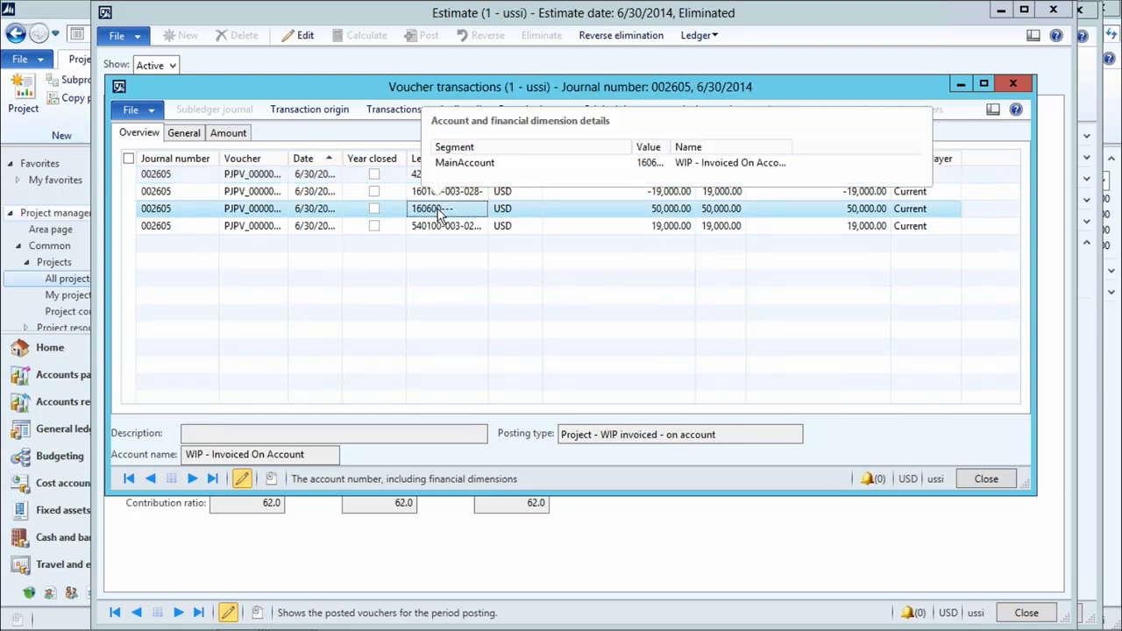
click(419, 195)
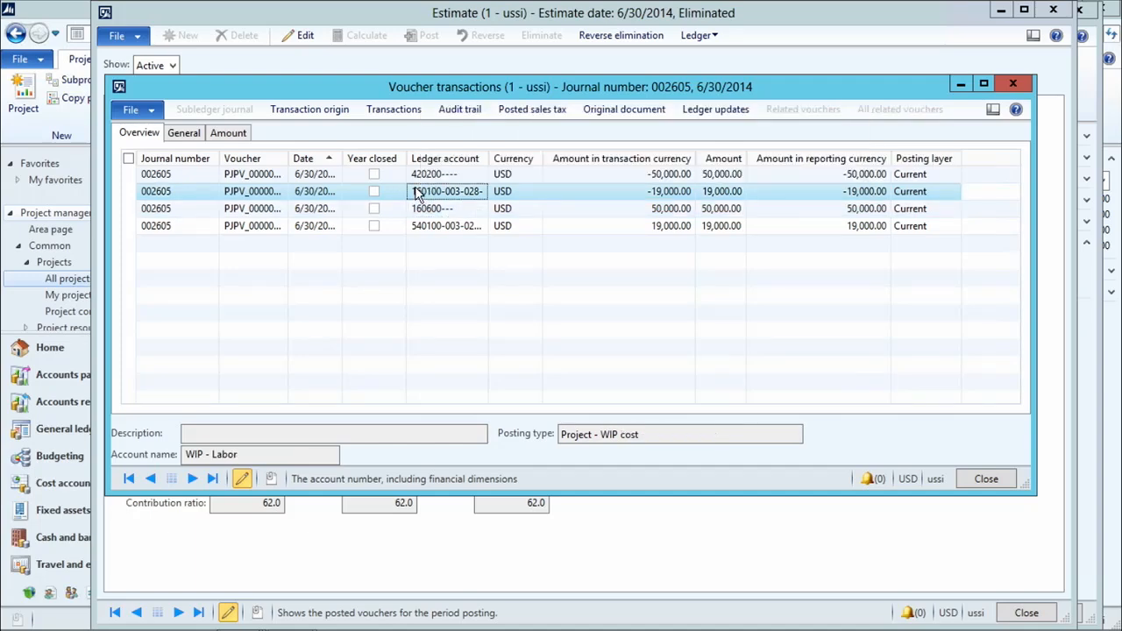
click(429, 229)
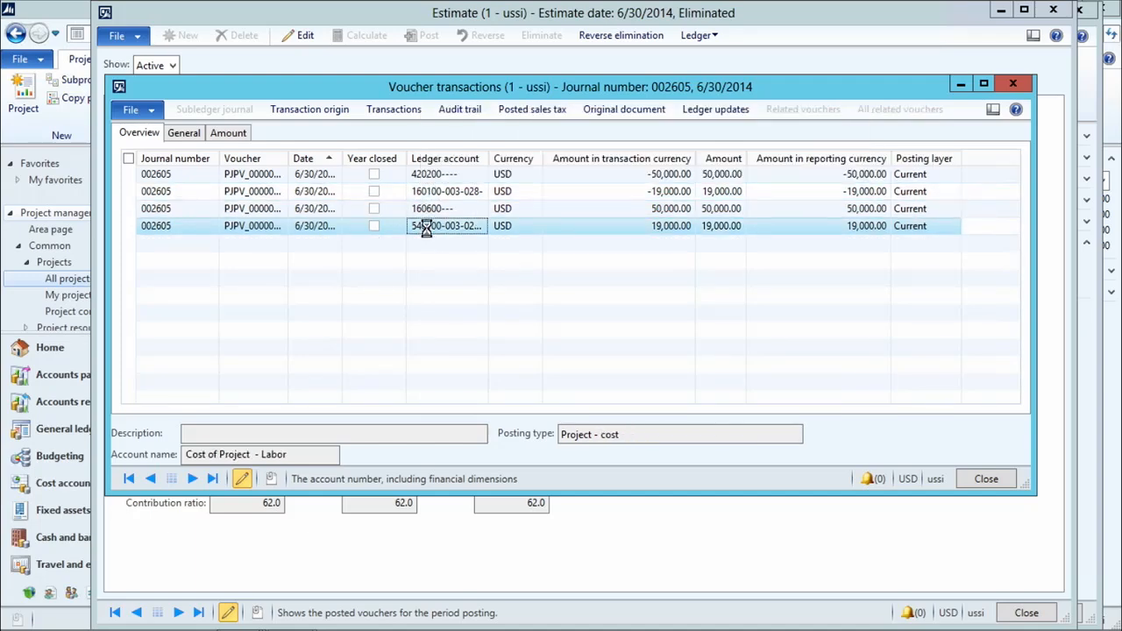
mouse_move(429, 235)
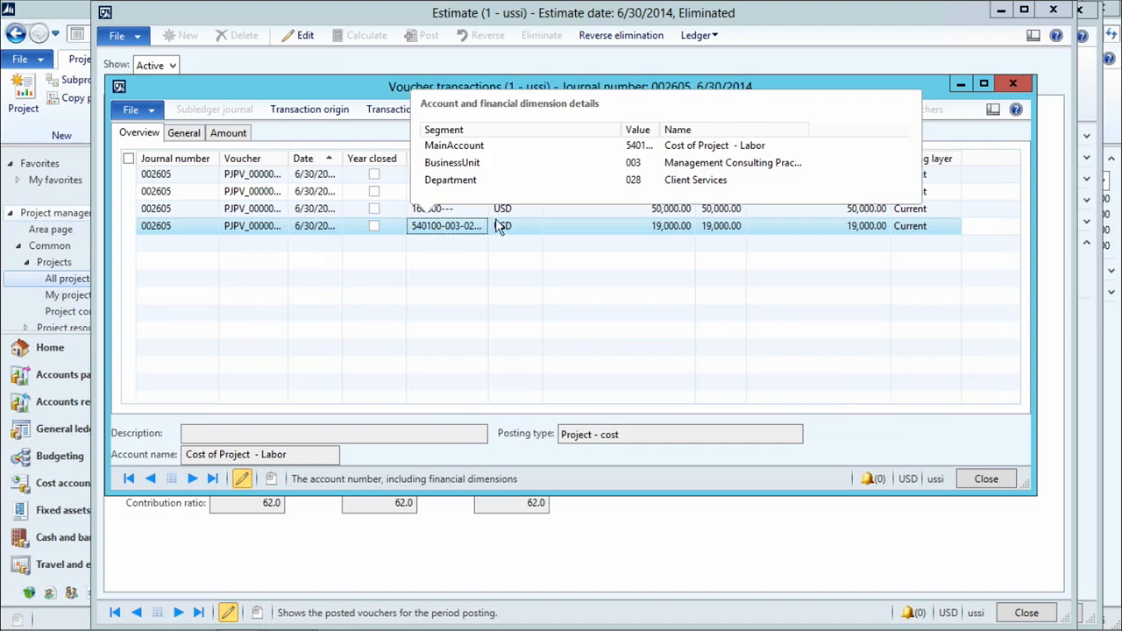
click(994, 480)
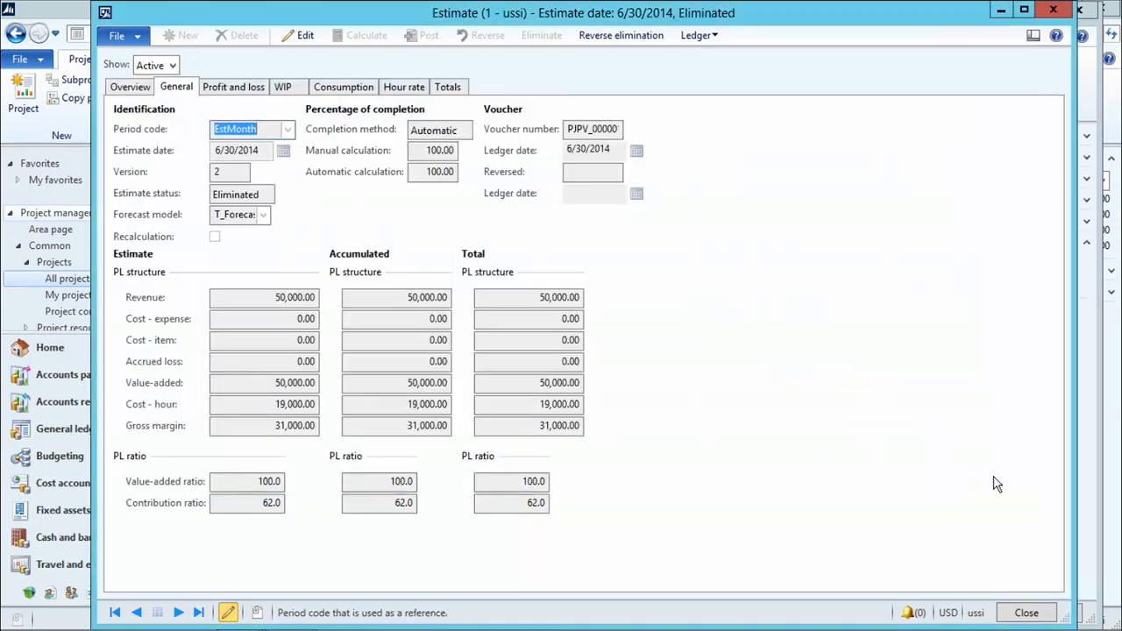